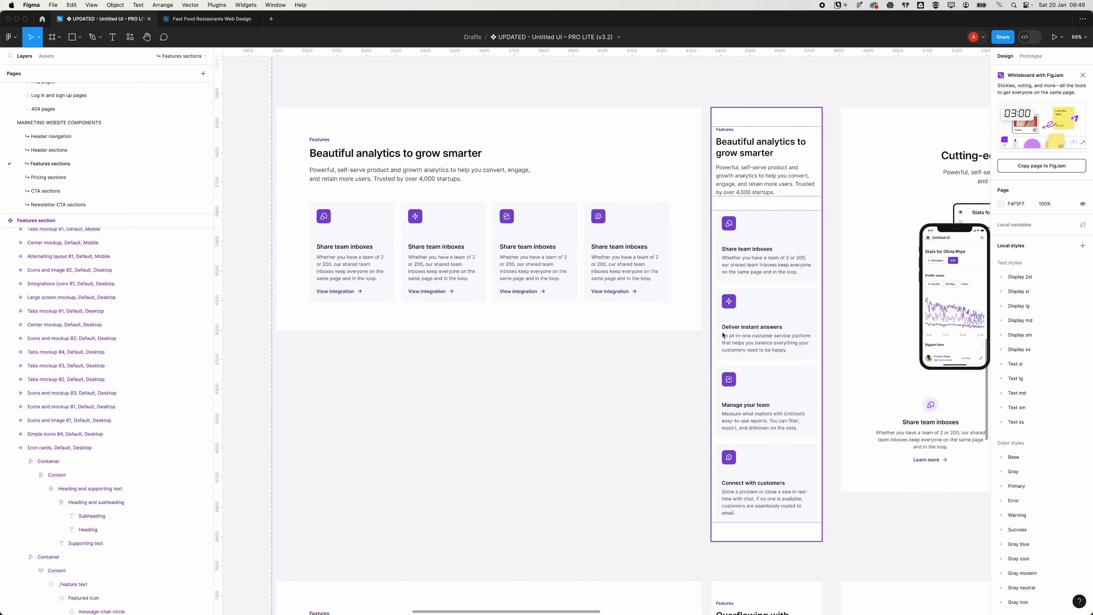
Step: Switch from the Figma design to the Bricks editor in Chrome and add a section to the empty canvas
{"action": "scroll", "coordinate": [683, 308], "scroll_direction": "up", "scroll_amount": 8}
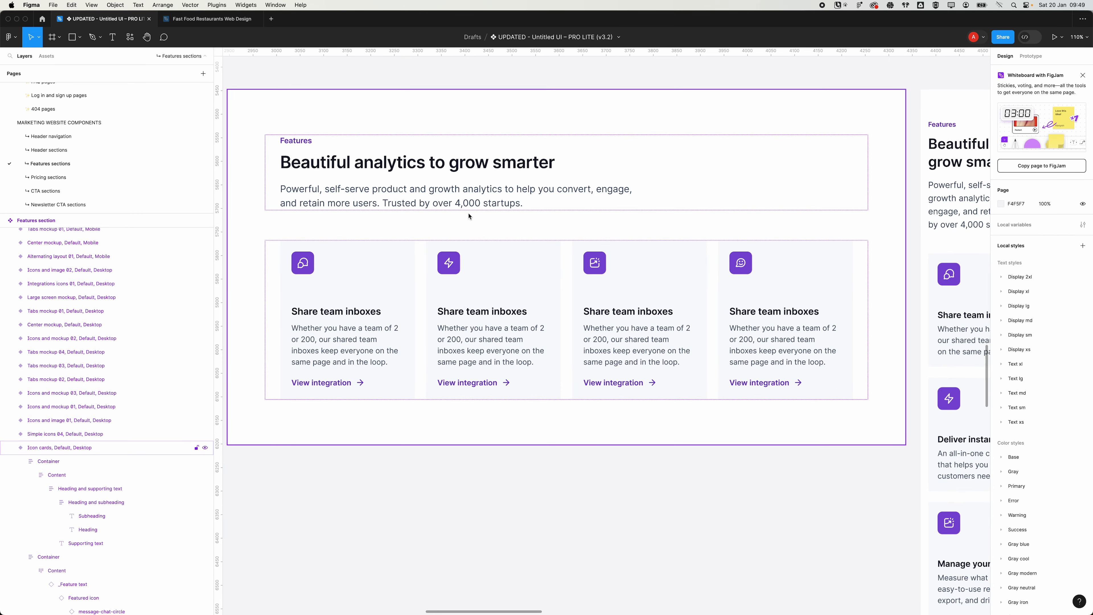
{"action": "scroll", "coordinate": [472, 230], "scroll_direction": "up", "scroll_amount": 2}
{"action": "scroll", "coordinate": [472, 230], "scroll_direction": "down", "scroll_amount": 4}
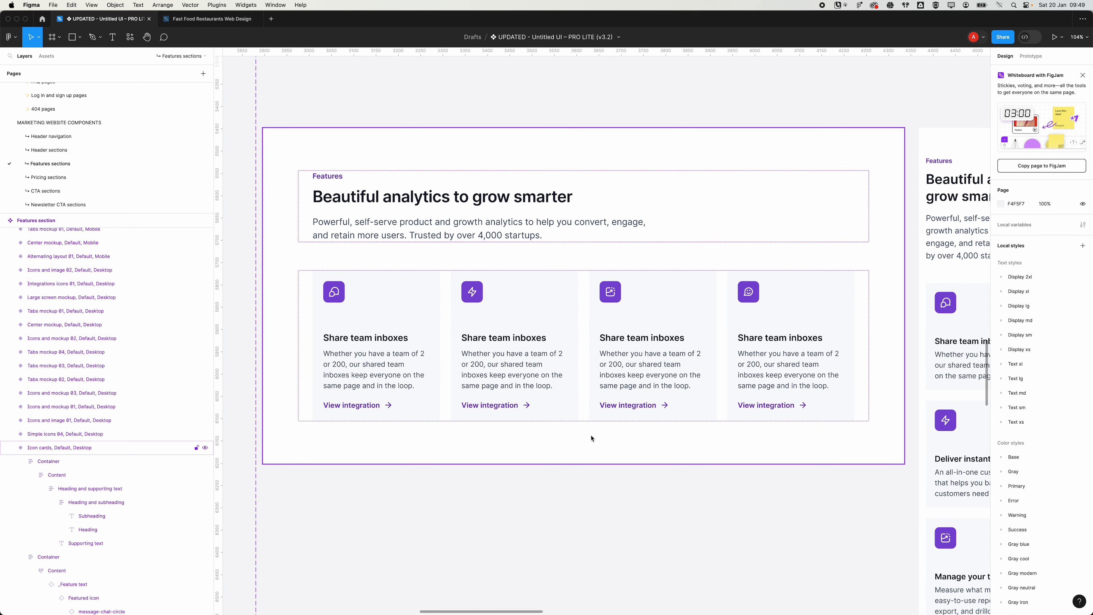
{"action": "scroll", "coordinate": [552, 395], "scroll_direction": "up", "scroll_amount": 2}
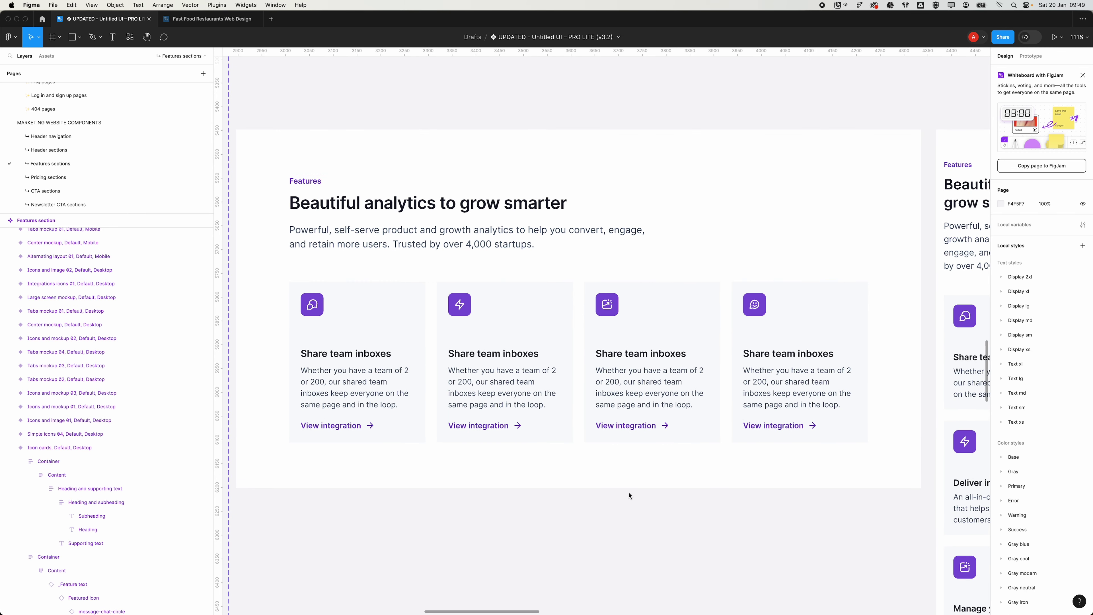
{"action": "key", "text": "super+Tab"}
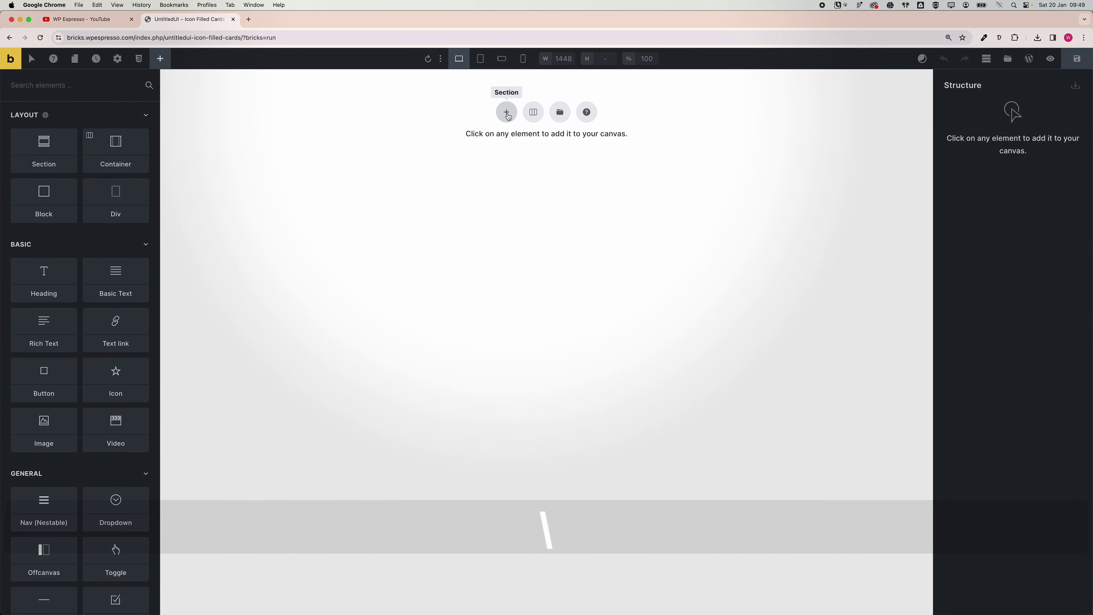
{"action": "left_click", "coordinate": [507, 113]}
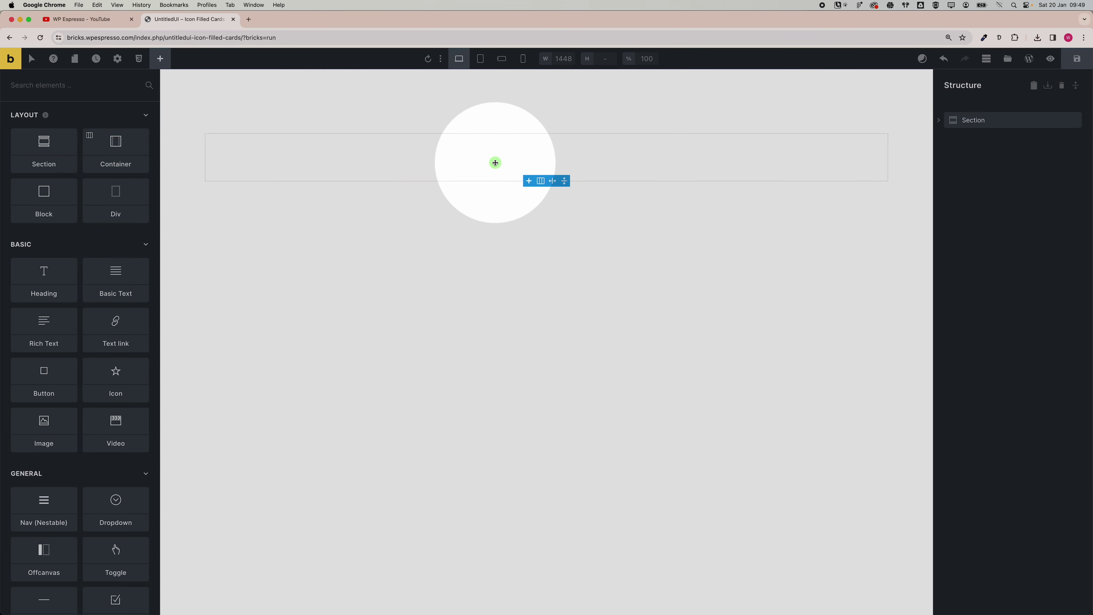
Step: Add two headings and a rich text element inside the section's container
{"action": "left_click", "coordinate": [496, 162]}
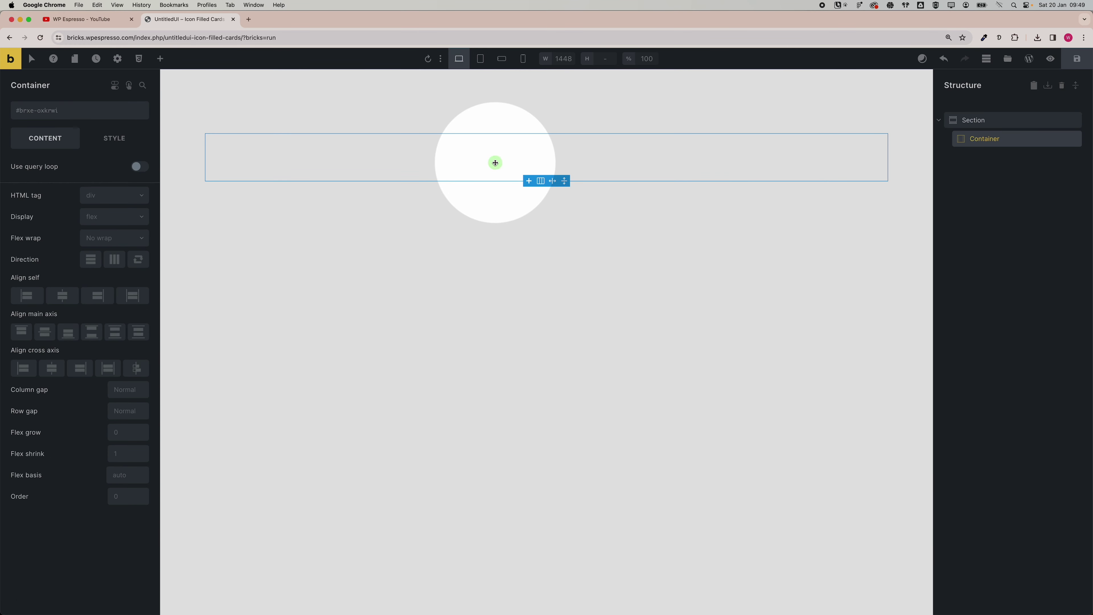
{"action": "left_click", "coordinate": [161, 62]}
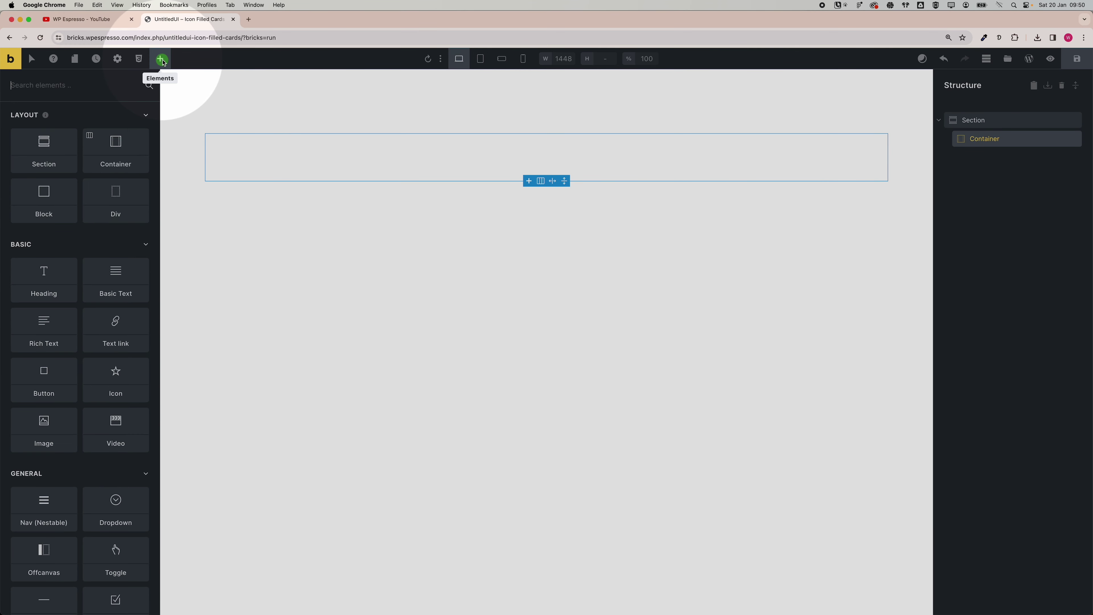
{"action": "left_click", "coordinate": [57, 282]}
{"action": "left_click", "coordinate": [56, 283]}
{"action": "left_click", "coordinate": [54, 335]}
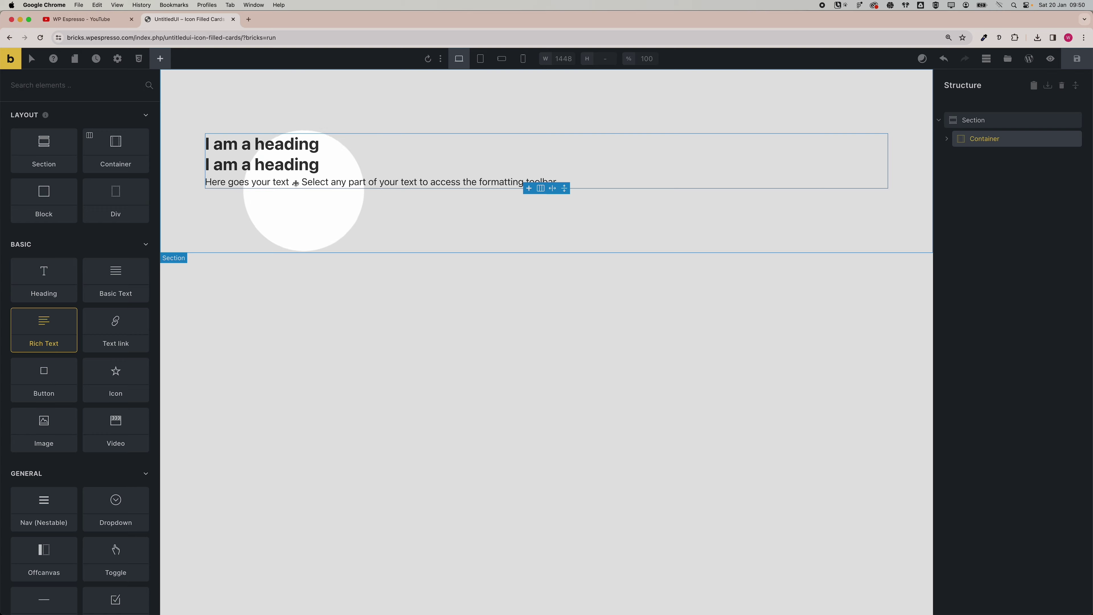
Step: Check the cards row in the Figma design and add a second container to the section in Bricks
{"action": "key", "text": "super+Tab"}
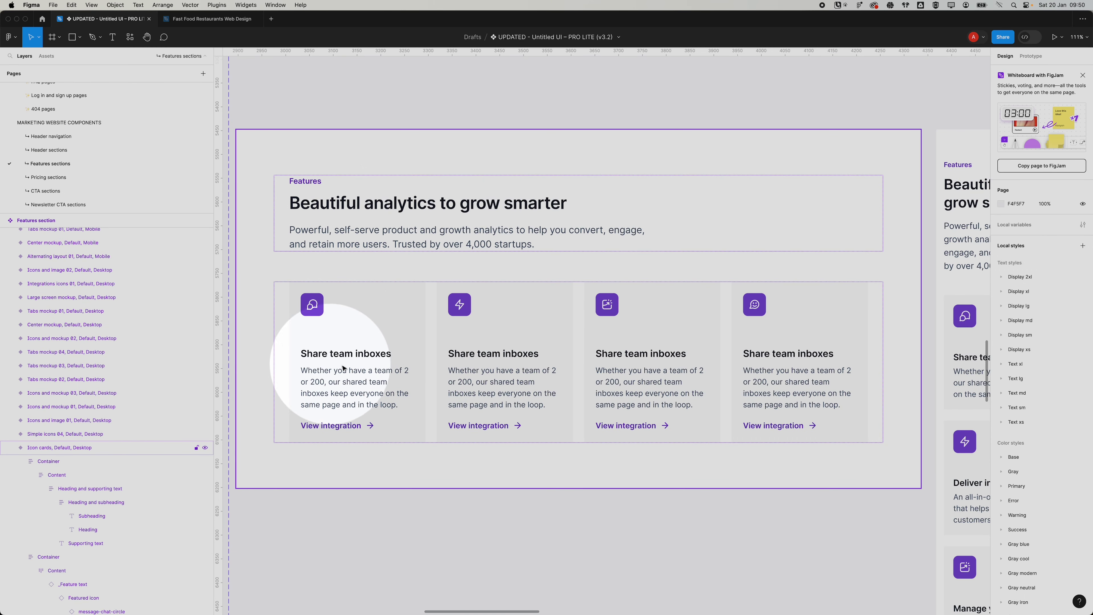
{"action": "key", "text": "super+Tab"}
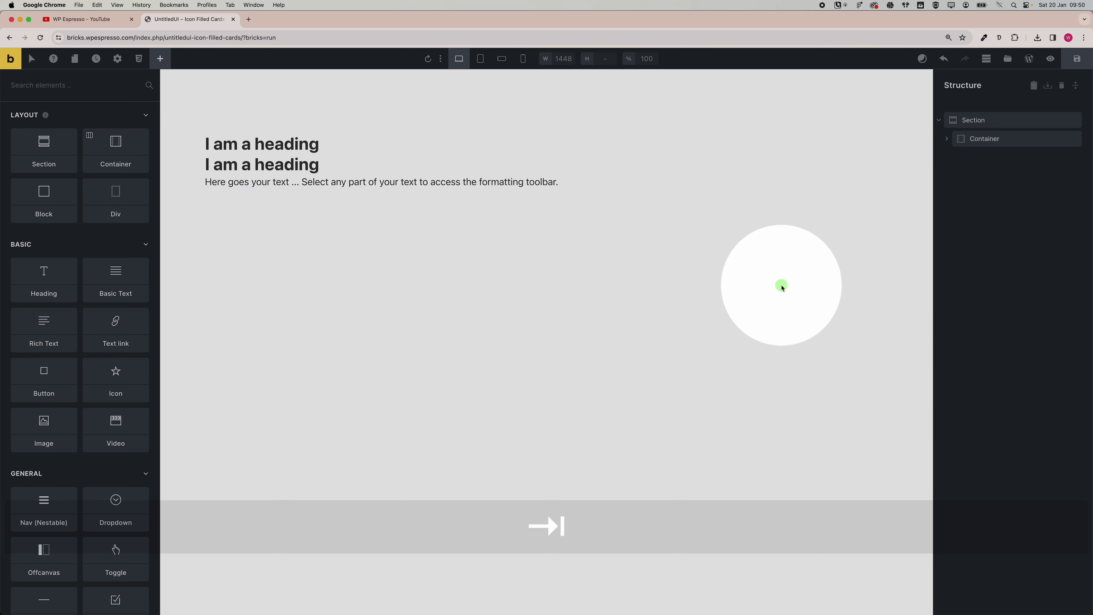
{"action": "left_click", "coordinate": [984, 125]}
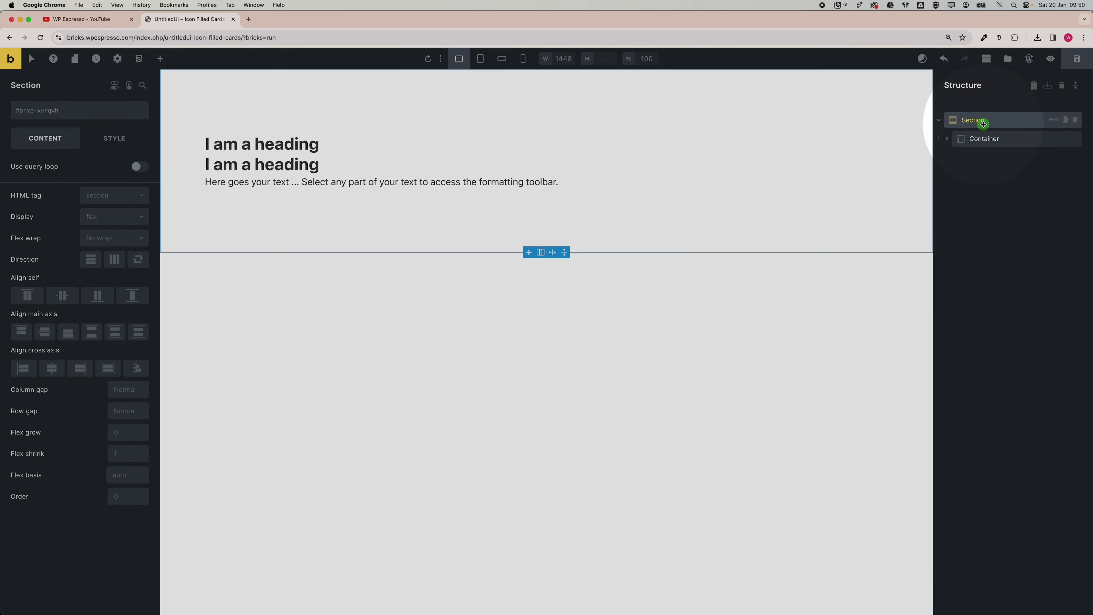
{"action": "left_click", "coordinate": [160, 59]}
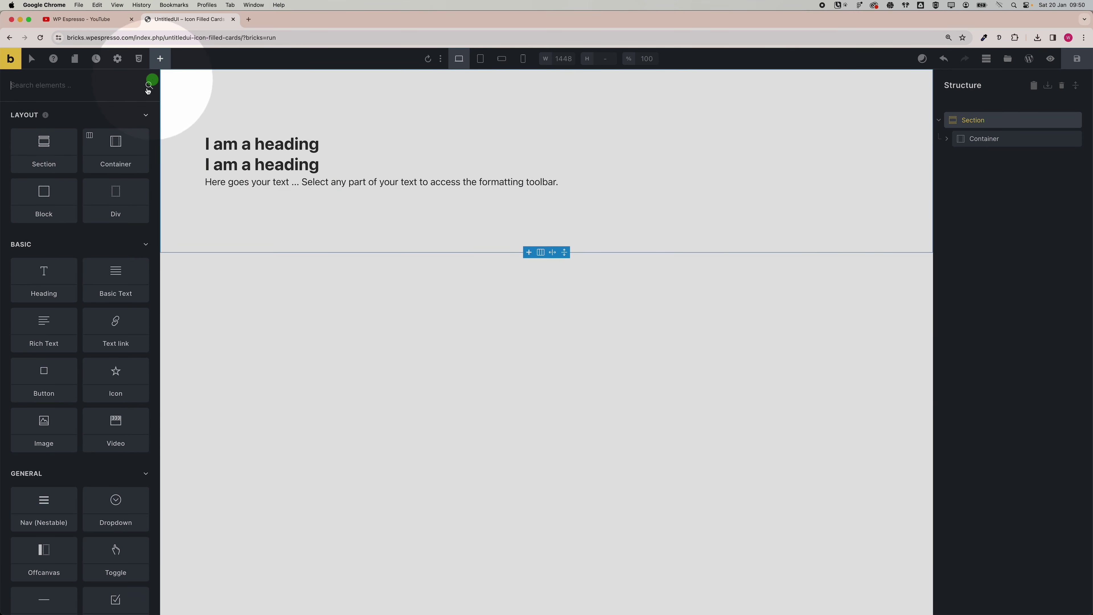
{"action": "left_click", "coordinate": [120, 161]}
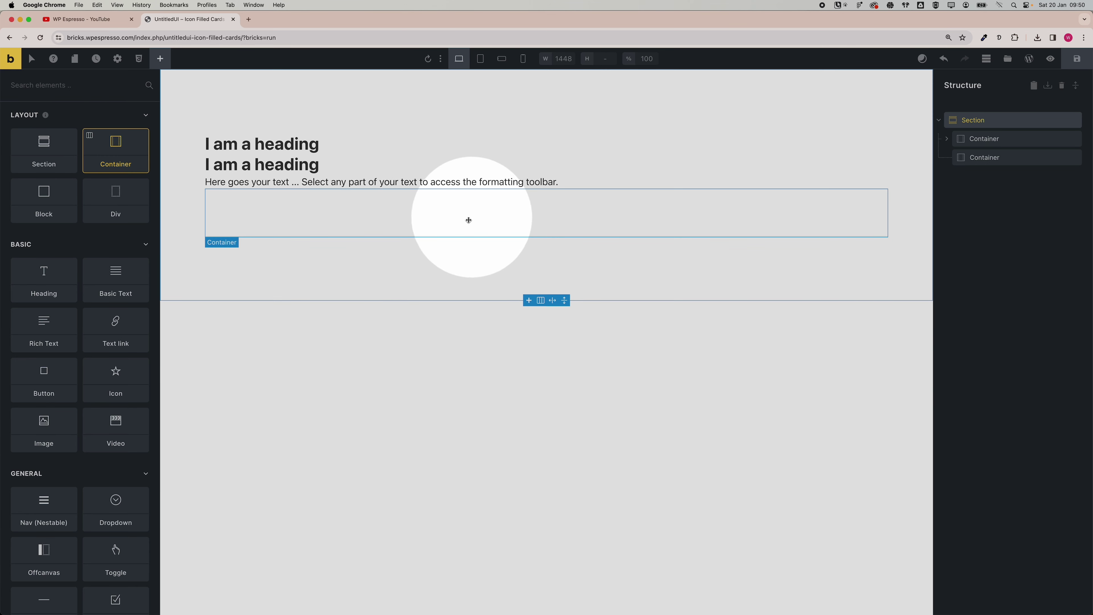
Step: Set the second container's display to grid with var(--grid-4) template columns and a var(--space-m) gap
{"action": "left_click", "coordinate": [397, 220]}
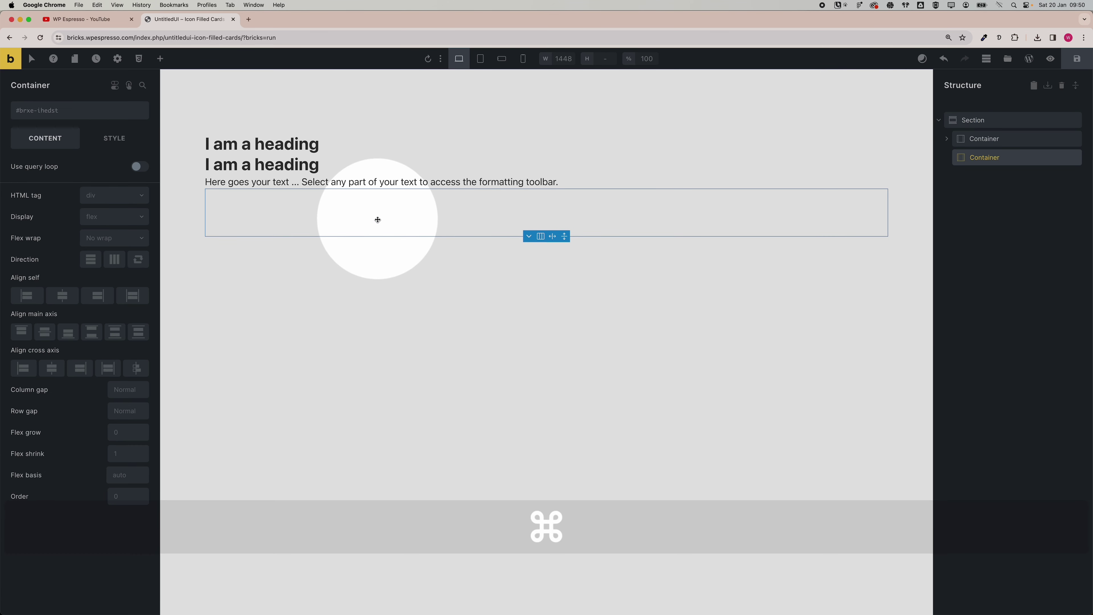
{"action": "left_click", "coordinate": [115, 216]}
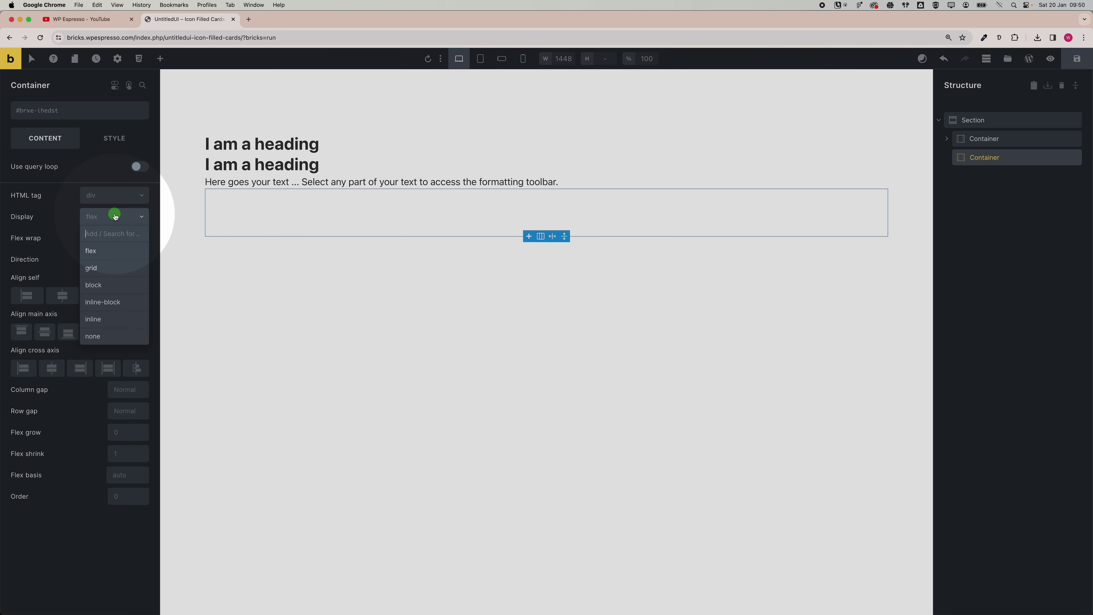
{"action": "left_click", "coordinate": [103, 268]}
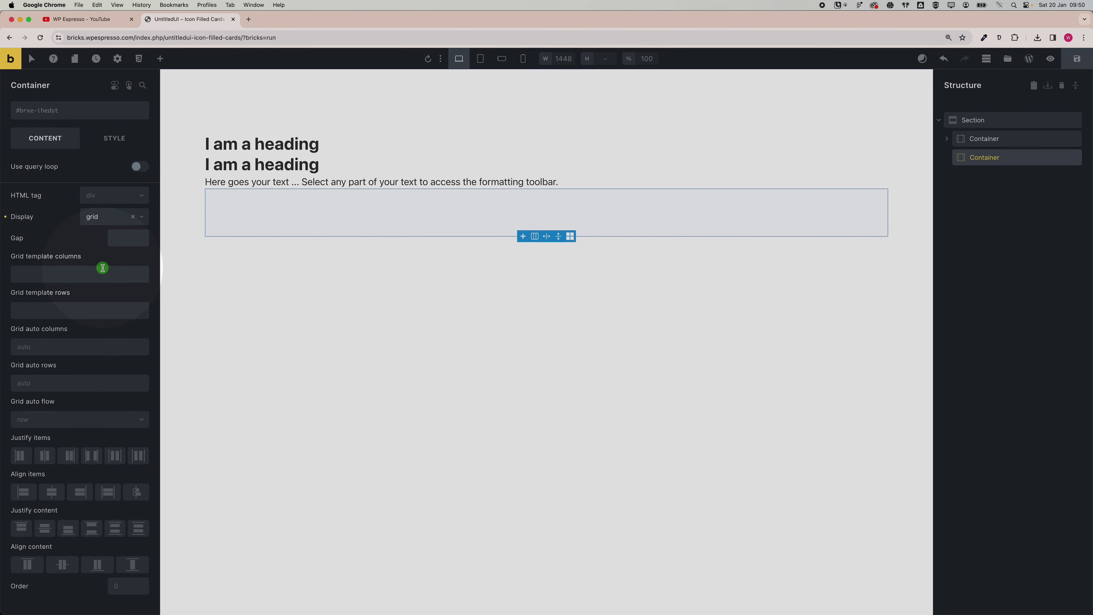
{"action": "right_click", "coordinate": [64, 278]}
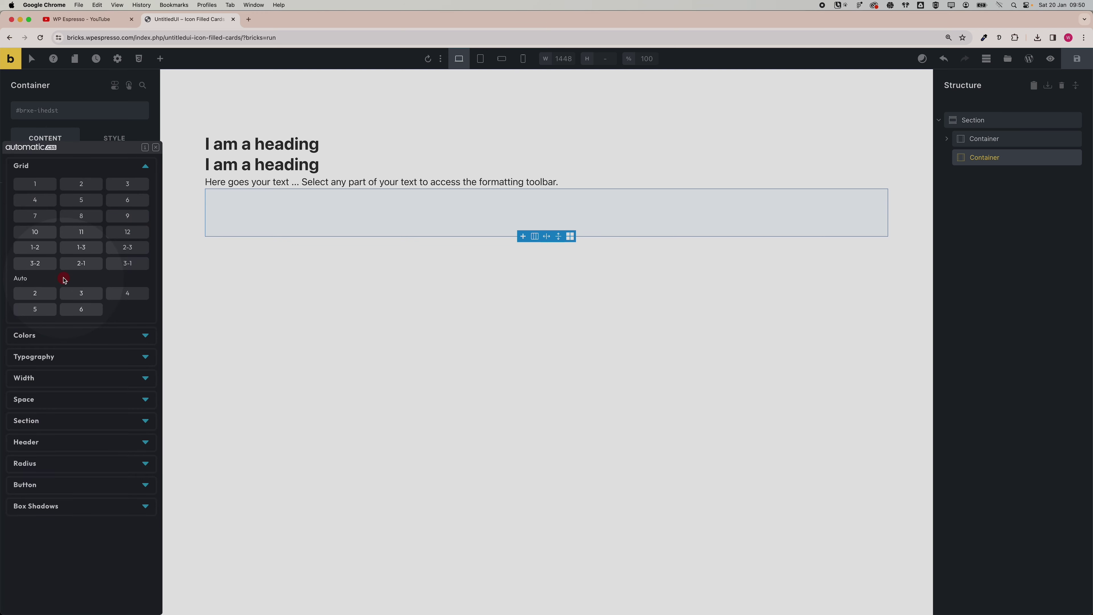
{"action": "left_click", "coordinate": [46, 201]}
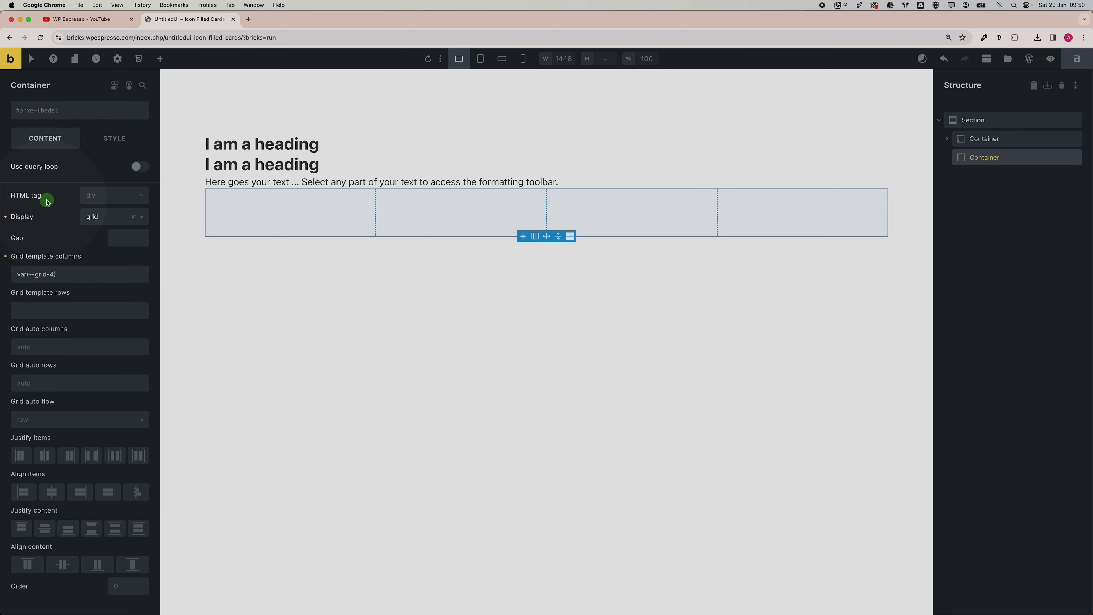
{"action": "right_click", "coordinate": [121, 244]}
{"action": "left_click", "coordinate": [128, 247]}
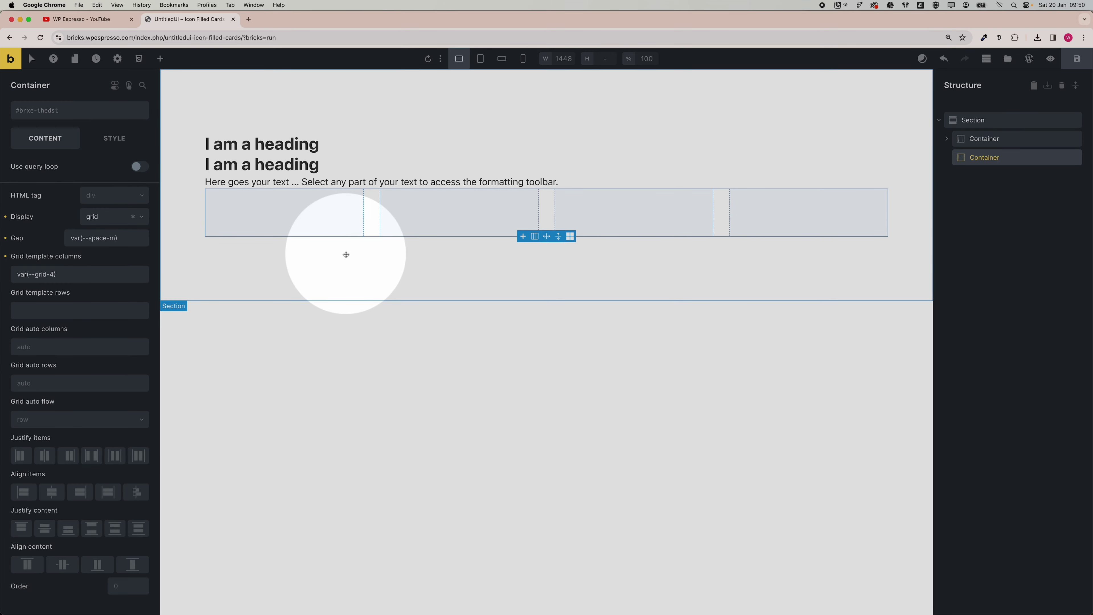
Step: Check the card layout in the Figma design and add a block inside the grid container in Bricks
{"action": "key", "text": "super+Tab"}
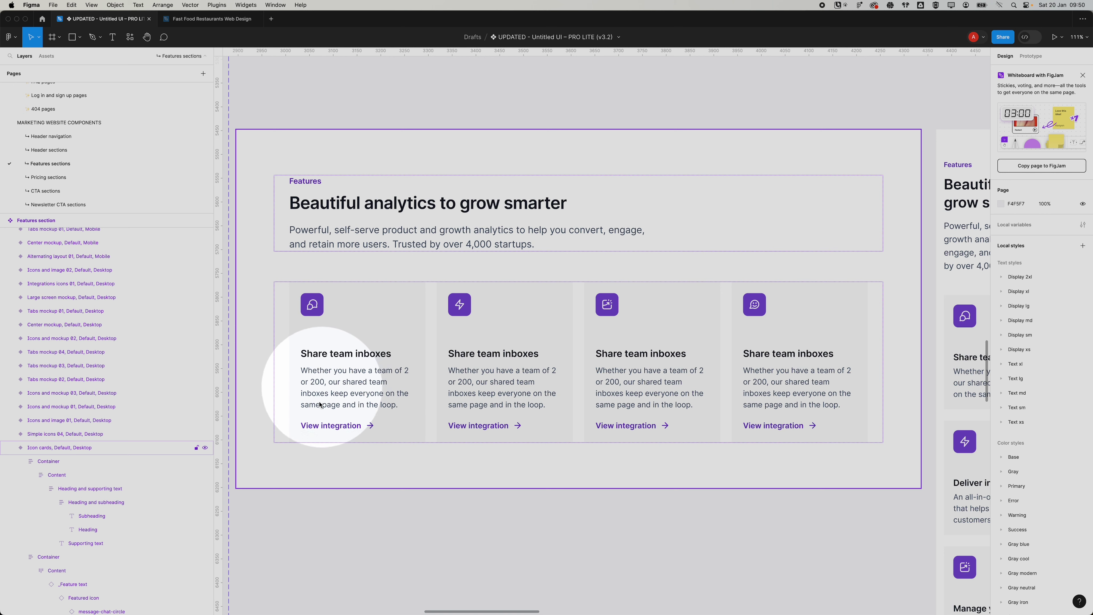
{"action": "key", "text": "super+Tab"}
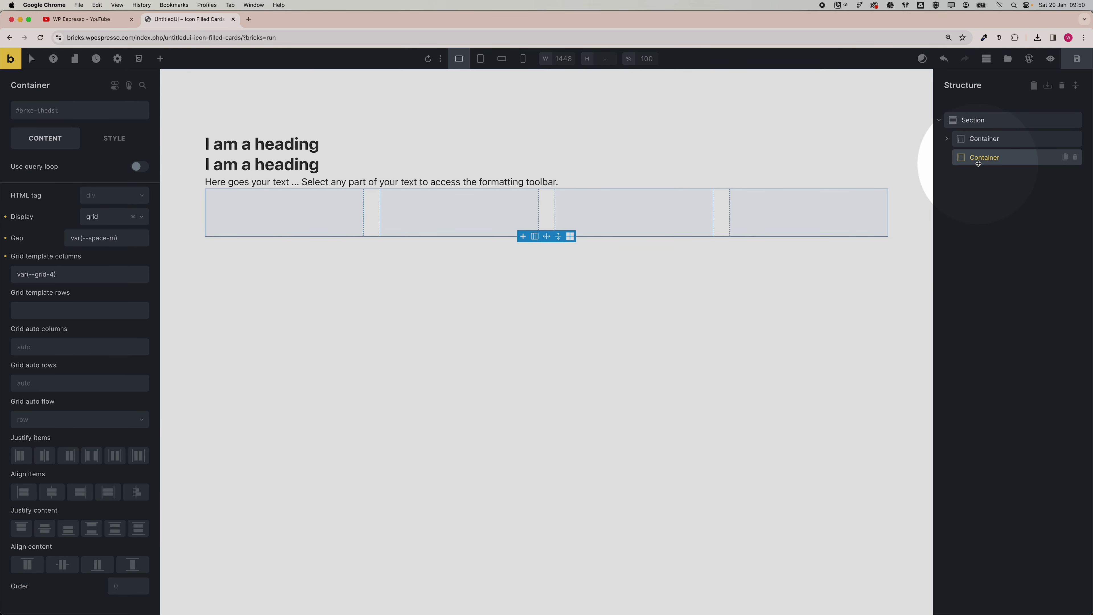
{"action": "left_click", "coordinate": [160, 60]}
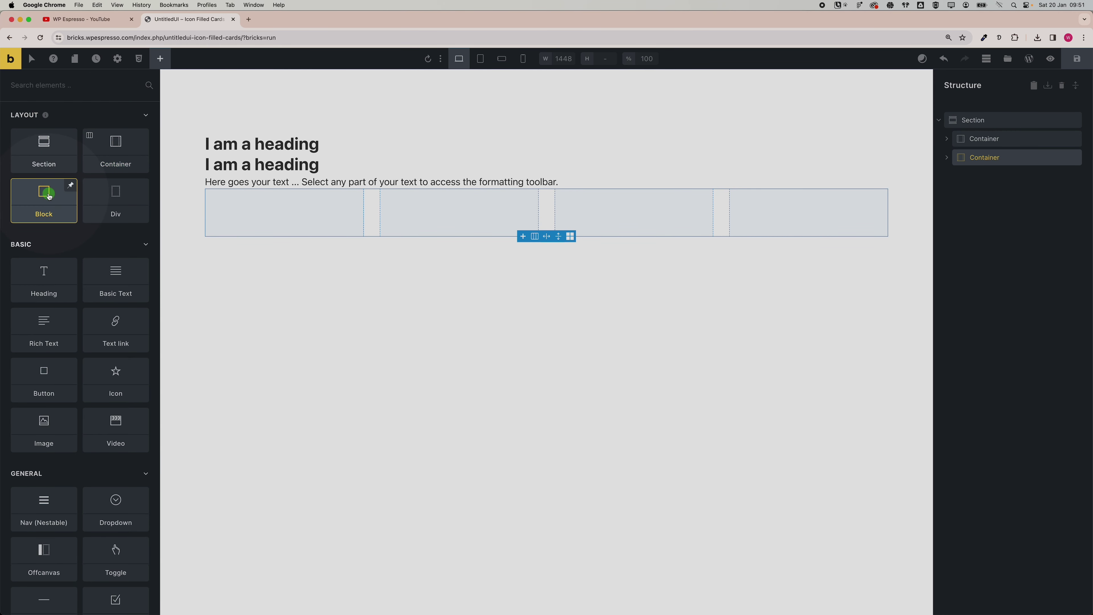
{"action": "left_click_drag", "start_coordinate": [42, 202], "coordinate": [954, 168]}
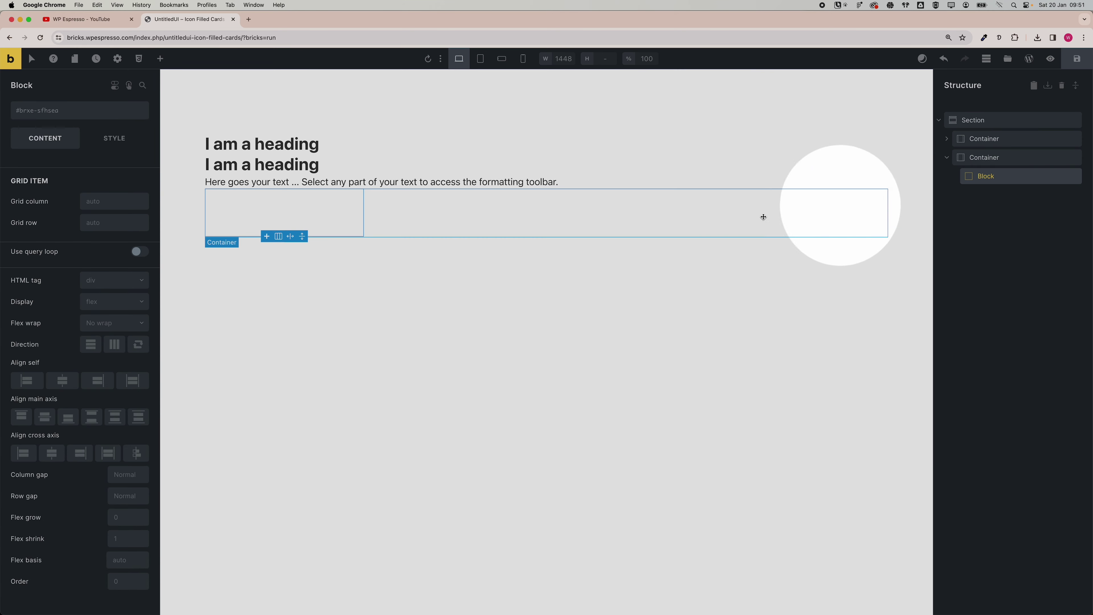
Step: Fill the block with an icon, a heading, a rich text element and a text link
{"action": "left_click", "coordinate": [160, 59]}
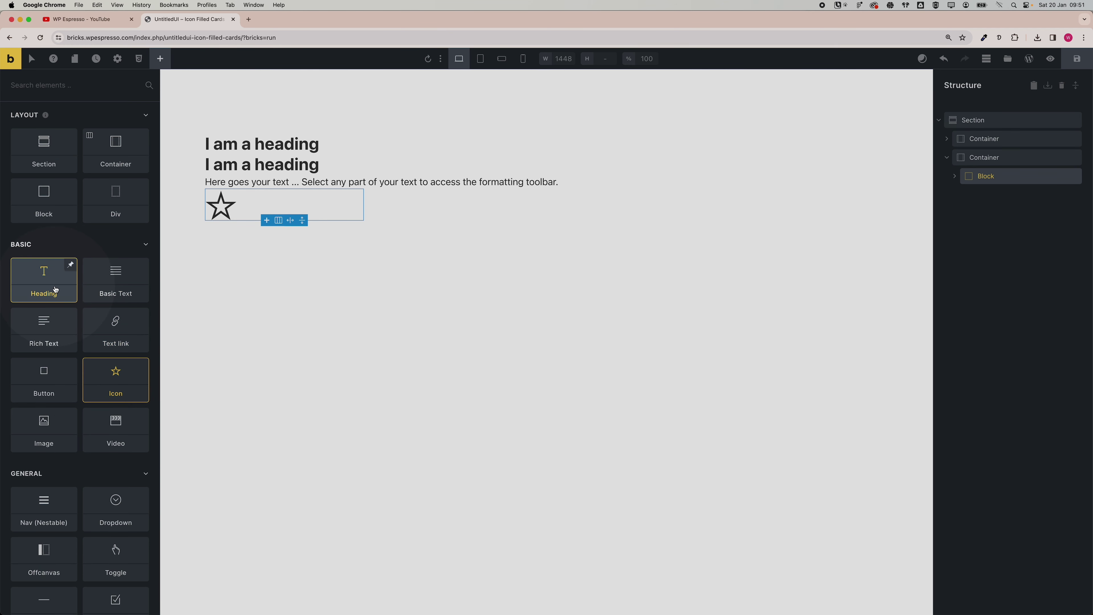
{"action": "left_click", "coordinate": [56, 334]}
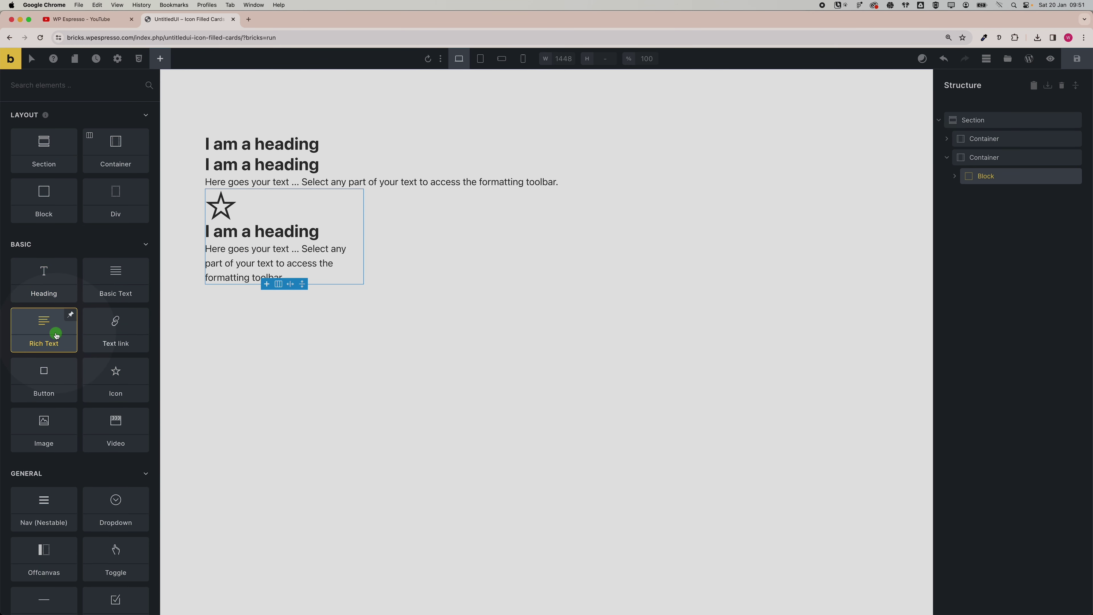
{"action": "left_click", "coordinate": [124, 344]}
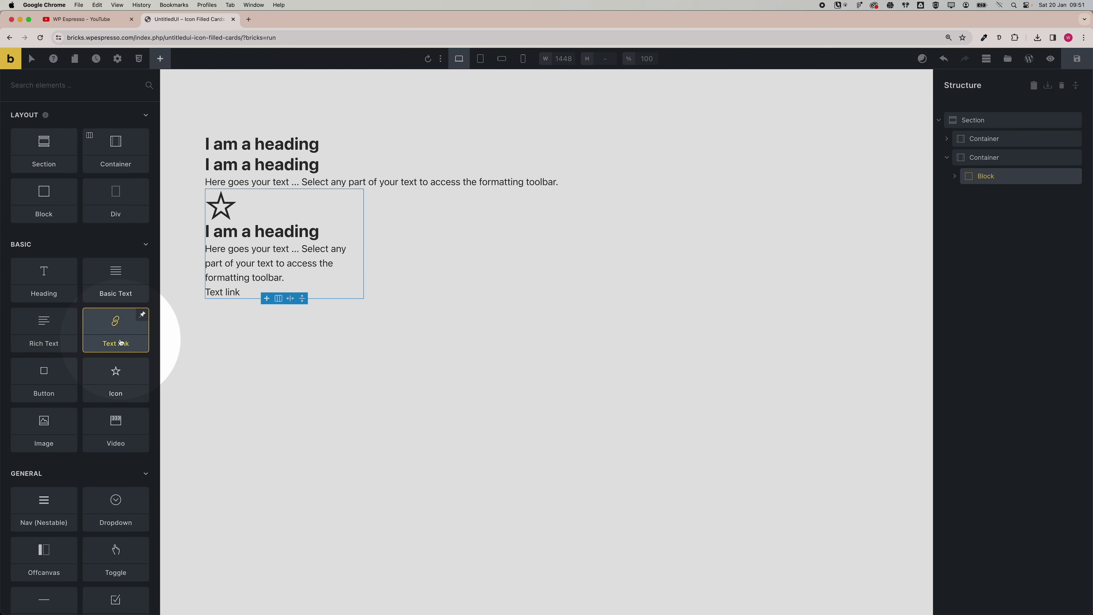
{"action": "left_click_drag", "start_coordinate": [121, 342], "coordinate": [271, 258]}
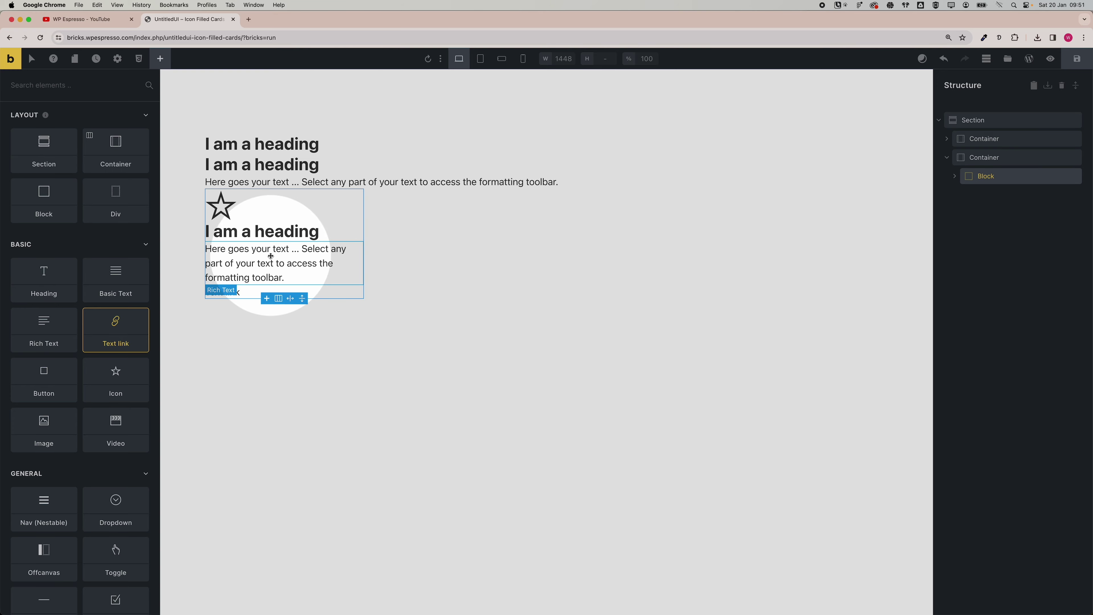
Step: Copy the subheading "Features" from the Figma design and use it as the text of the first heading in Bricks
{"action": "key", "text": "super+Tab"}
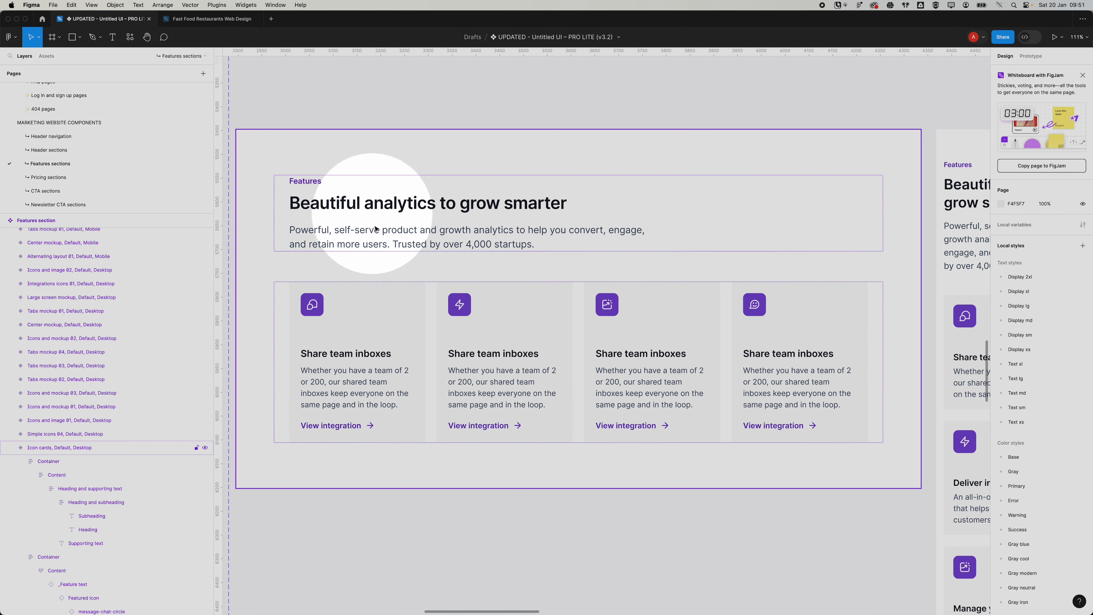
{"action": "left_click", "coordinate": [344, 262]}
{"action": "left_click", "coordinate": [357, 114]}
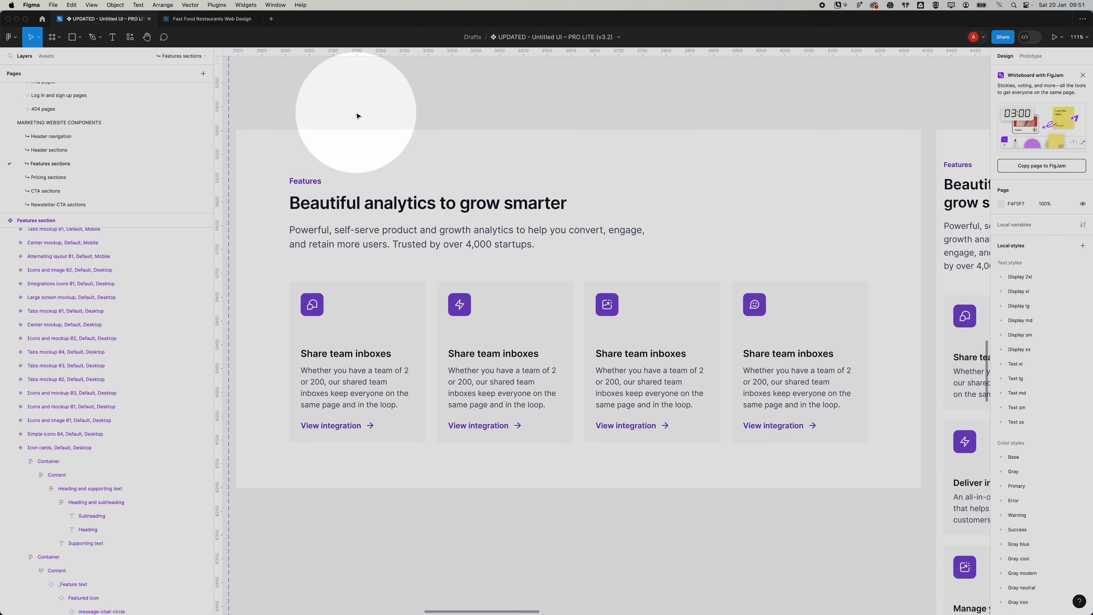
{"action": "left_click", "coordinate": [300, 180], "text": "super"}
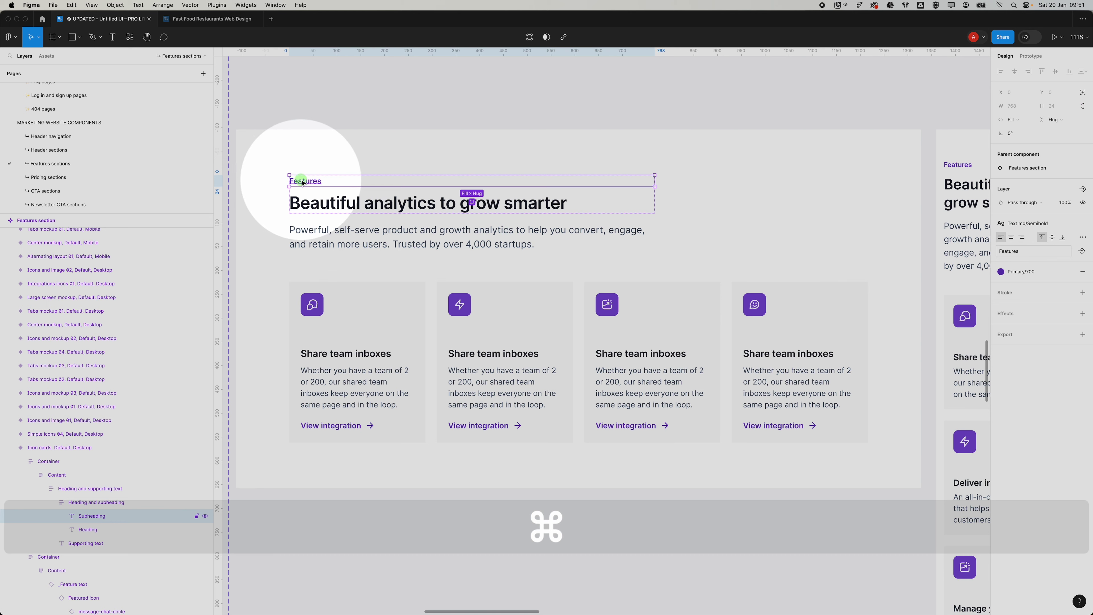
{"action": "double_click", "coordinate": [301, 180]}
{"action": "key", "text": "super+c"}
{"action": "key", "text": "super+Tab"}
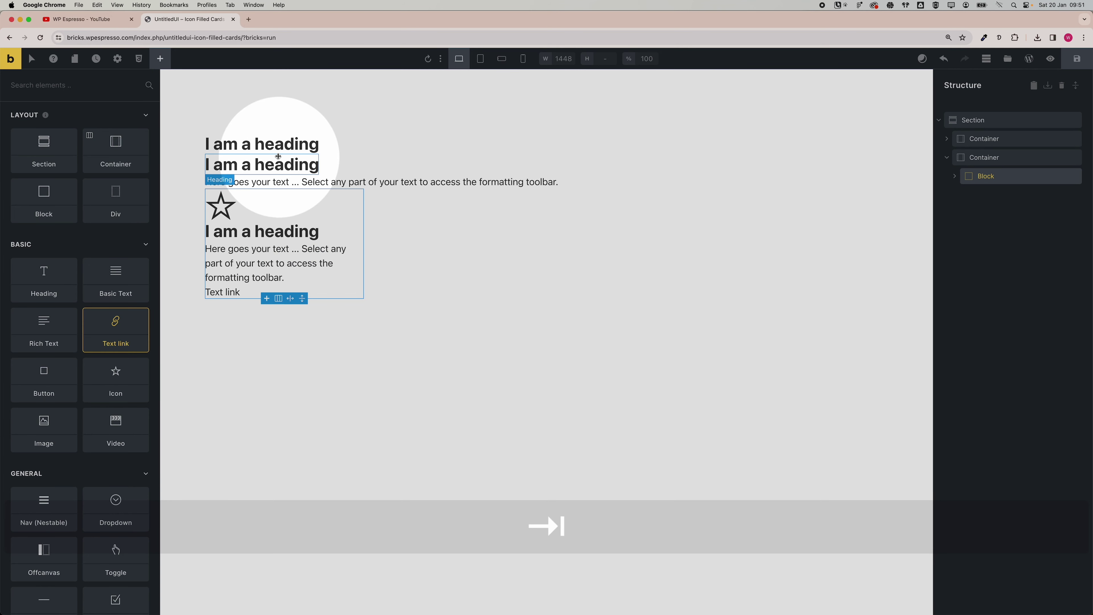
{"action": "left_click", "coordinate": [275, 145]}
{"action": "double_click", "coordinate": [88, 168]}
{"action": "key", "text": "super+a"}
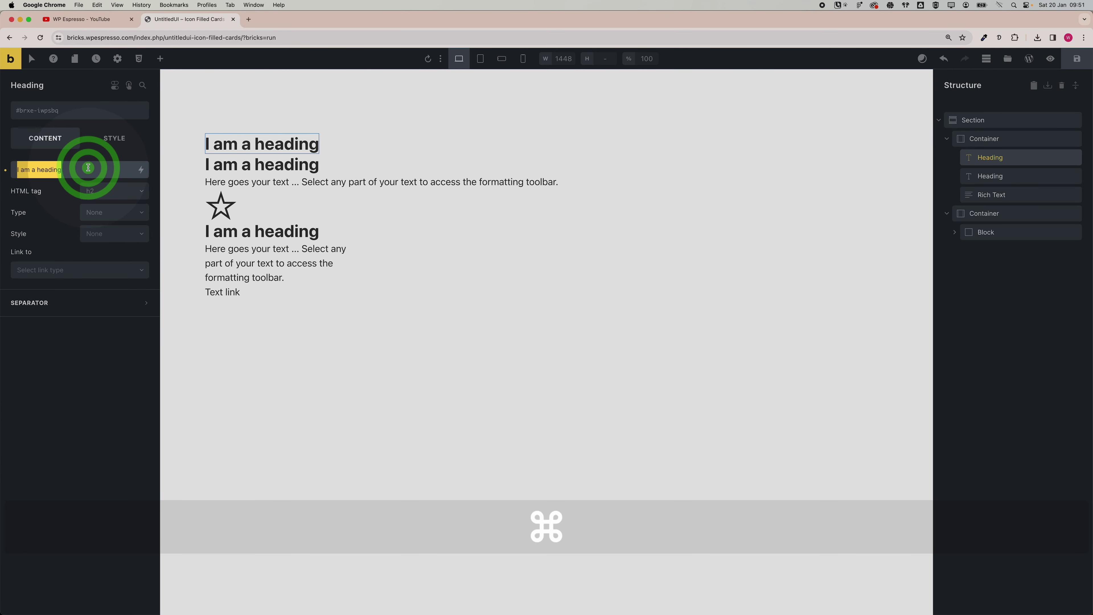
{"action": "key", "text": "super+v"}
Step: Copy "Beautiful analytics to grow smarter" from the Figma design and use it as the second heading's text in Bricks
{"action": "key", "text": "super+Tab"}
{"action": "left_click", "coordinate": [328, 206]}
{"action": "triple_click", "coordinate": [328, 206]}
{"action": "key", "text": "super+c"}
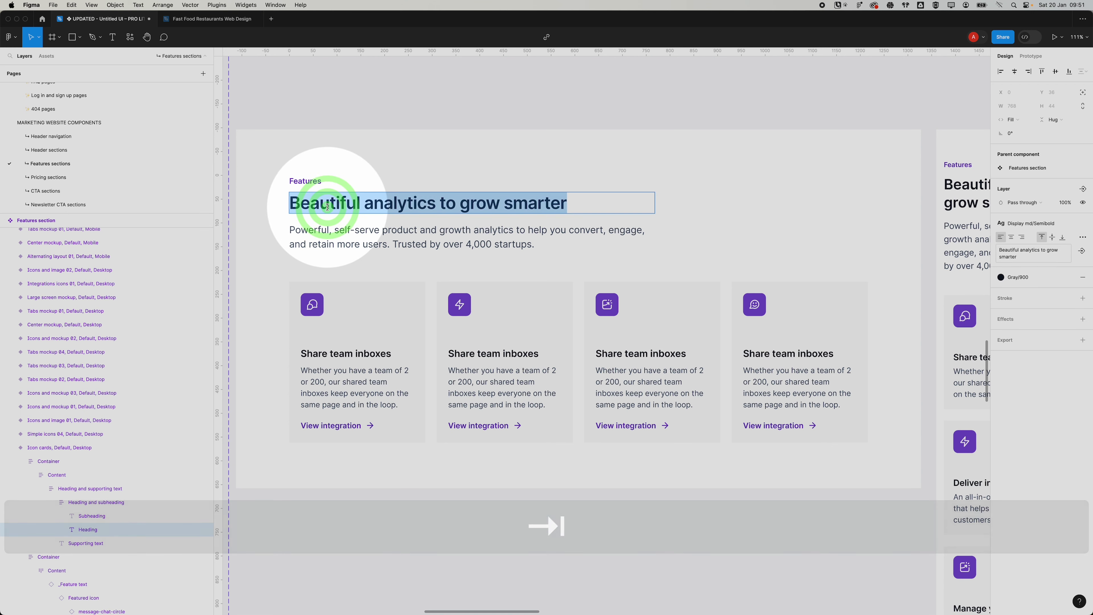
{"action": "key", "text": "super+Tab"}
{"action": "left_click", "coordinate": [261, 164]}
{"action": "triple_click", "coordinate": [102, 169]}
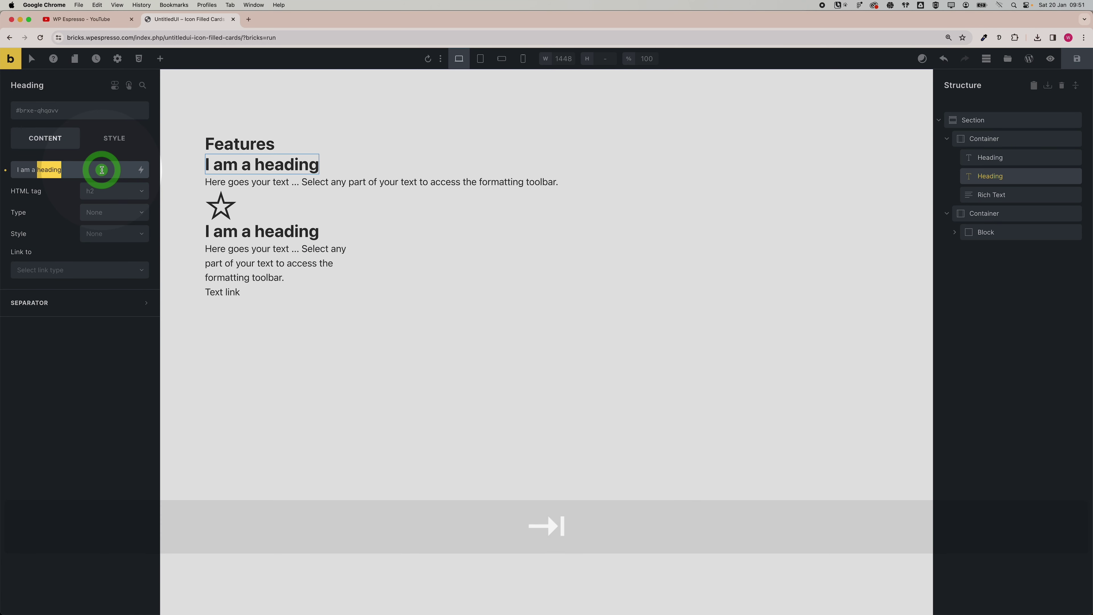
{"action": "key", "text": "super+v"}
Step: Copy the section's supporting text "Powerful, self-serve product and growth analytics…" from Figma and use it as the intro rich text's content in Bricks
{"action": "key", "text": "super+Tab"}
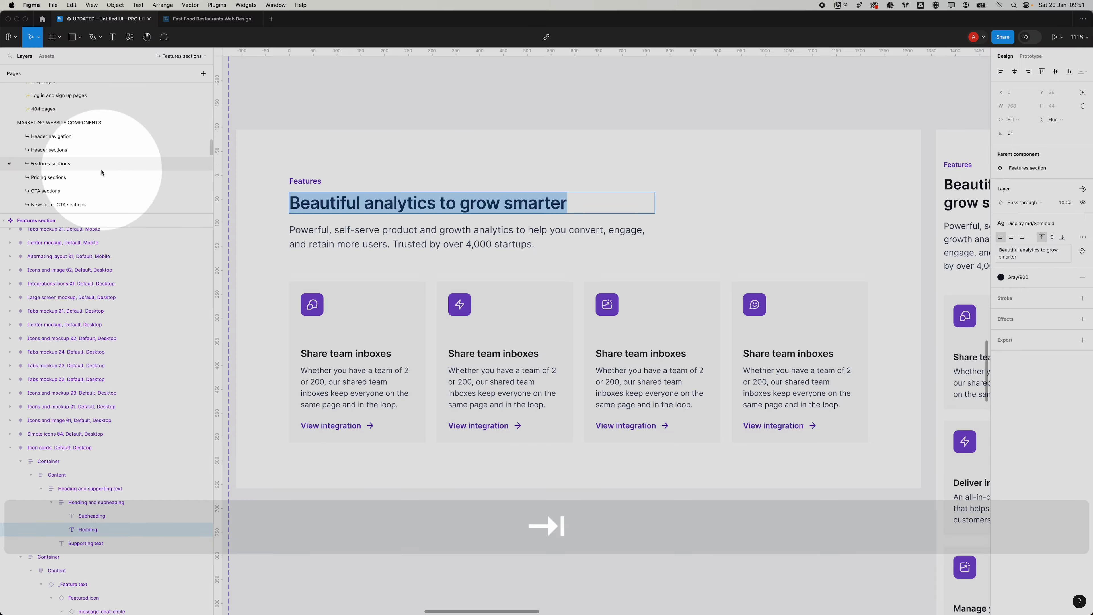
{"action": "left_click", "coordinate": [338, 237]}
{"action": "double_click", "coordinate": [338, 237]}
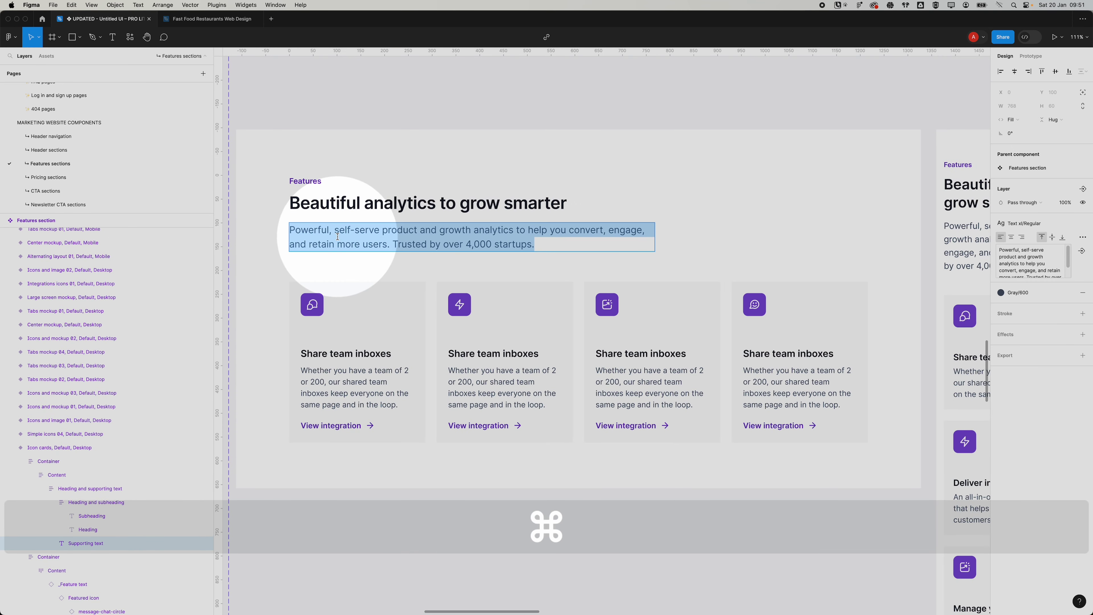
{"action": "key", "text": "super+c"}
{"action": "key", "text": "super+Tab"}
{"action": "left_click", "coordinate": [211, 181]}
{"action": "left_click", "coordinate": [84, 246]}
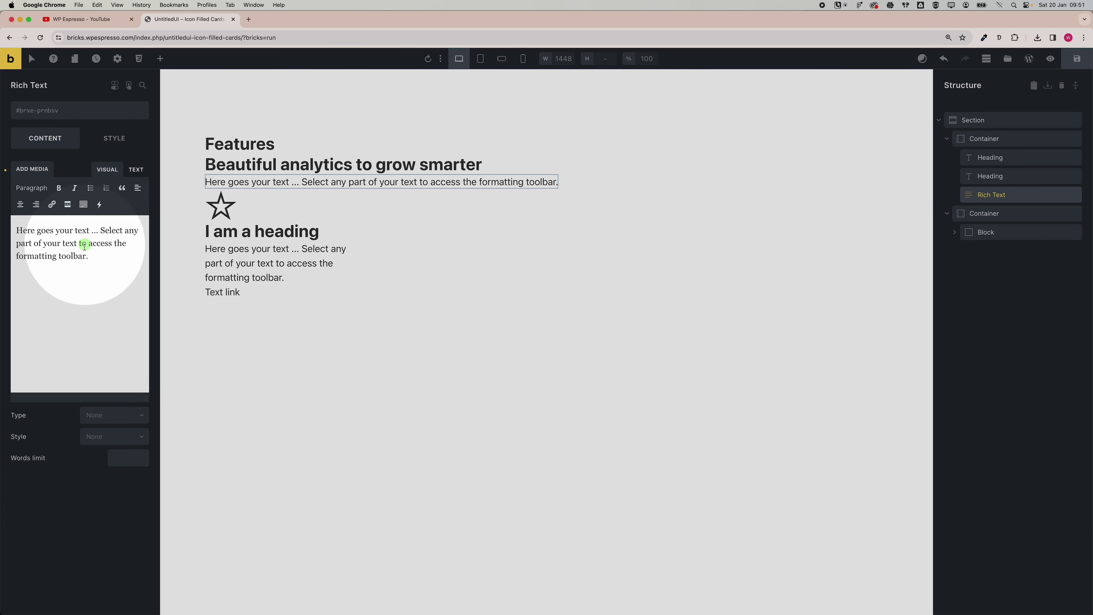
{"action": "key", "text": "super+a"}
{"action": "key", "text": "super+v"}
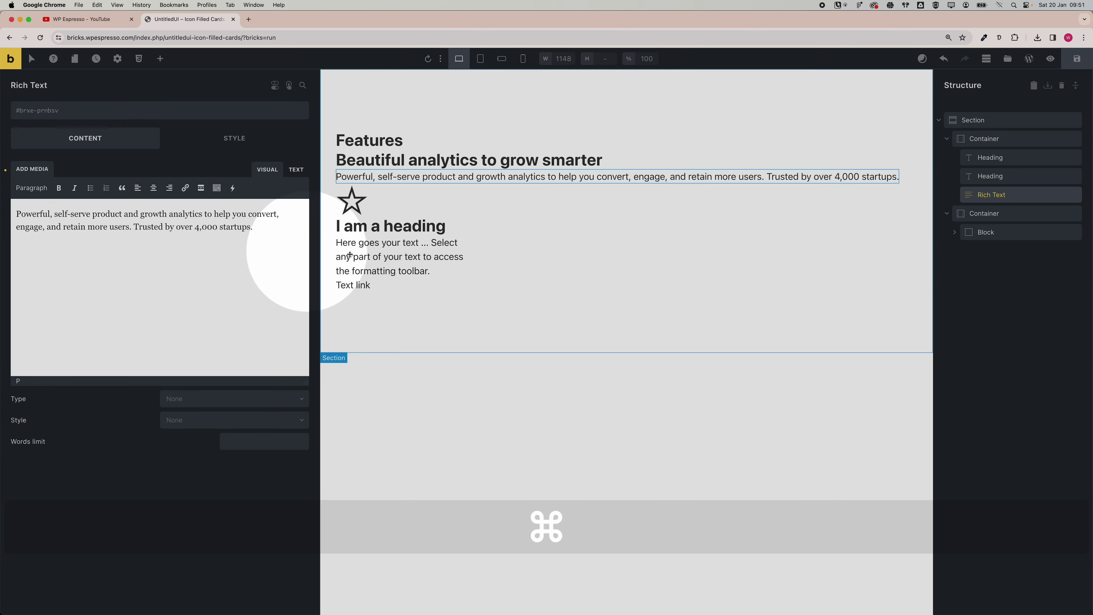
Step: Copy the first card's supporting text from Figma and paste it over the content of the intro rich text in Bricks
{"action": "key", "text": "super+Tab"}
{"action": "left_click", "coordinate": [334, 356], "text": "super"}
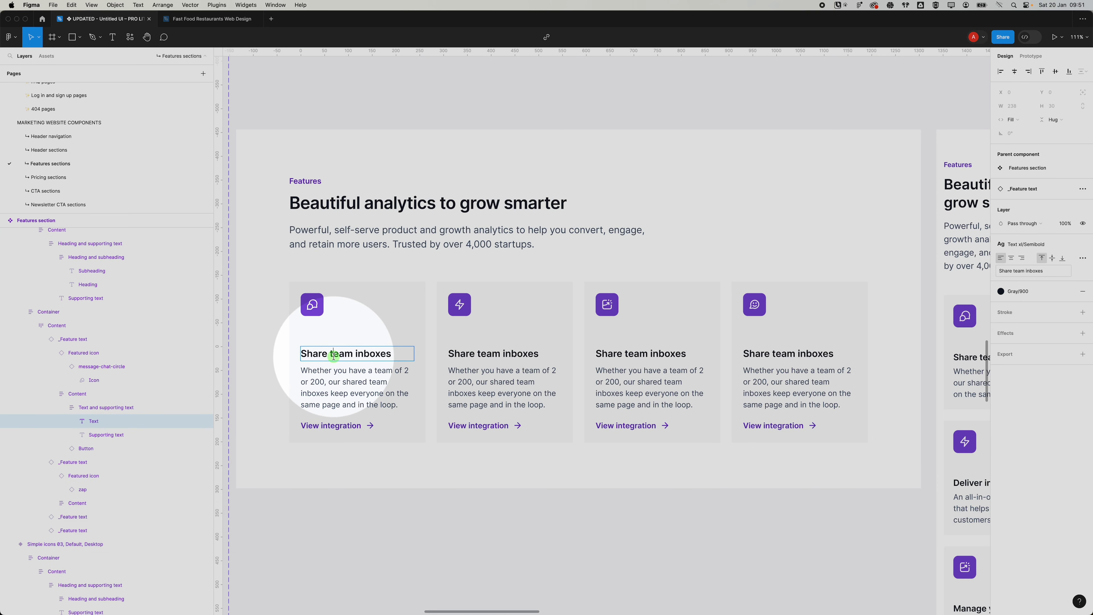
{"action": "key", "text": "super+Tab"}
{"action": "key", "text": "super+a"}
{"action": "key", "text": "super+v"}
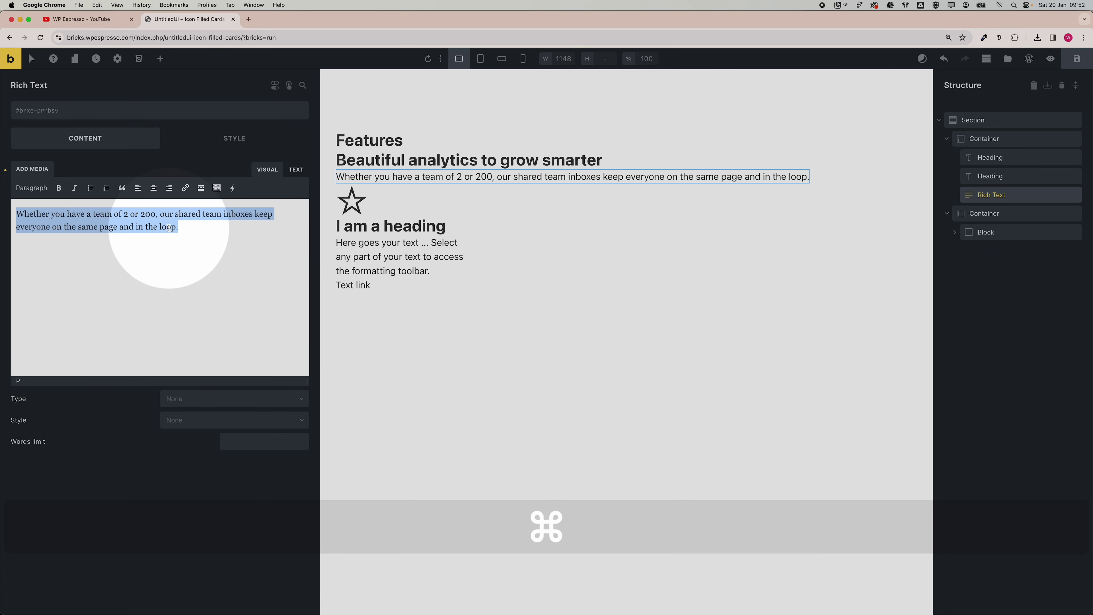
Step: Set the text of the card's text link to "View integration"
{"action": "left_click", "coordinate": [379, 260]}
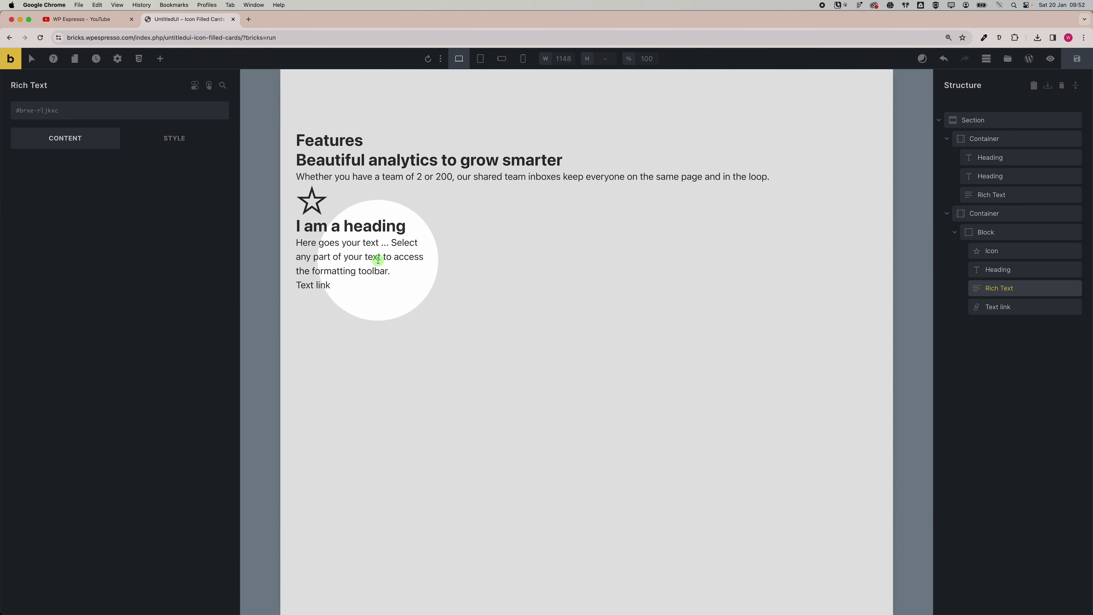
{"action": "left_click", "coordinate": [224, 294]}
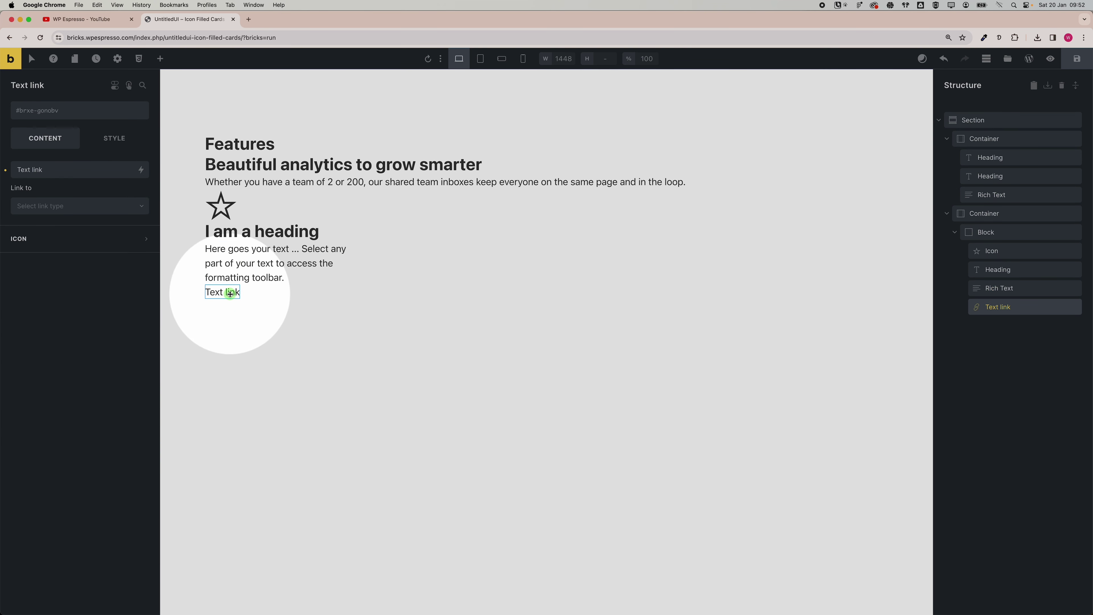
{"action": "key", "text": "super+a"}
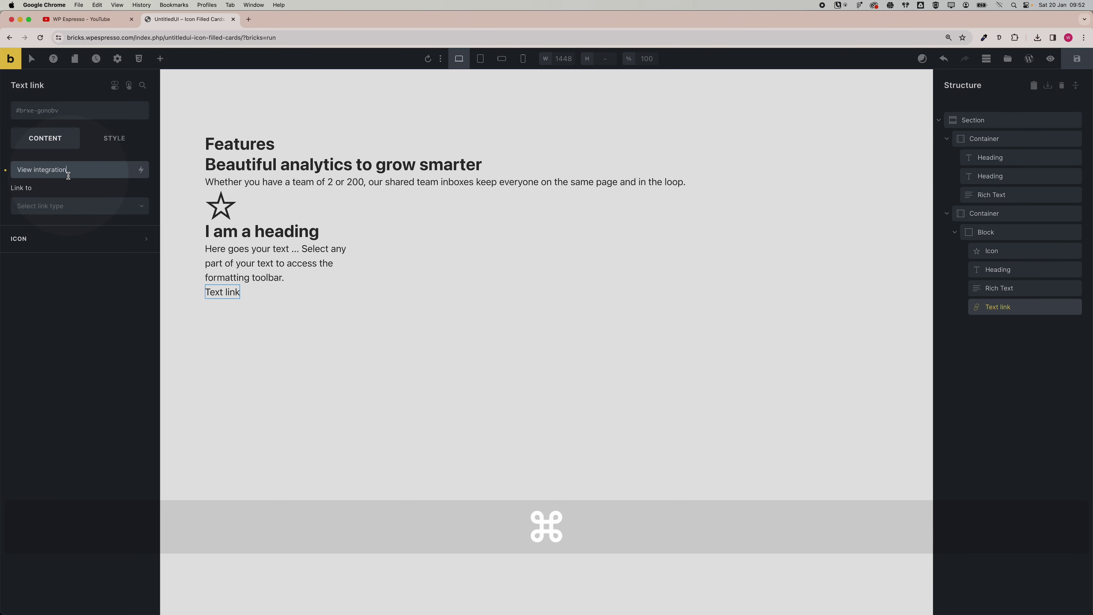
Step: Copy "Whether you have a team of 2 or 200…" from the first Figma card and use it as the card's rich text content in Bricks
{"action": "key", "text": "super+Tab"}
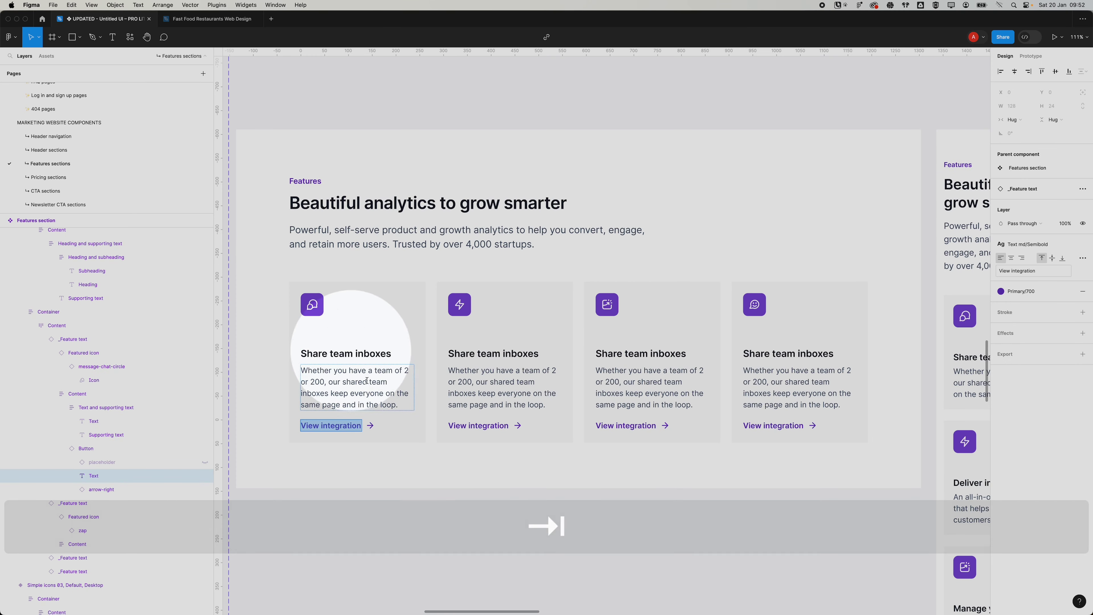
{"action": "double_click", "coordinate": [368, 390]}
{"action": "key", "text": "super+a"}
{"action": "key", "text": "super+Tab"}
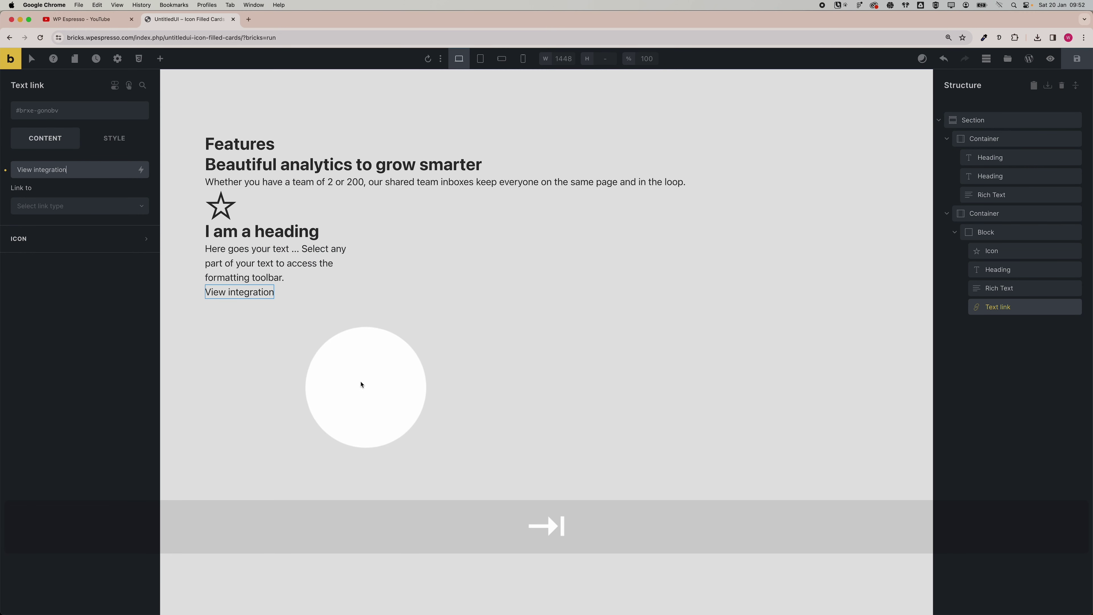
{"action": "left_click", "coordinate": [258, 276]}
{"action": "left_click", "coordinate": [107, 276]}
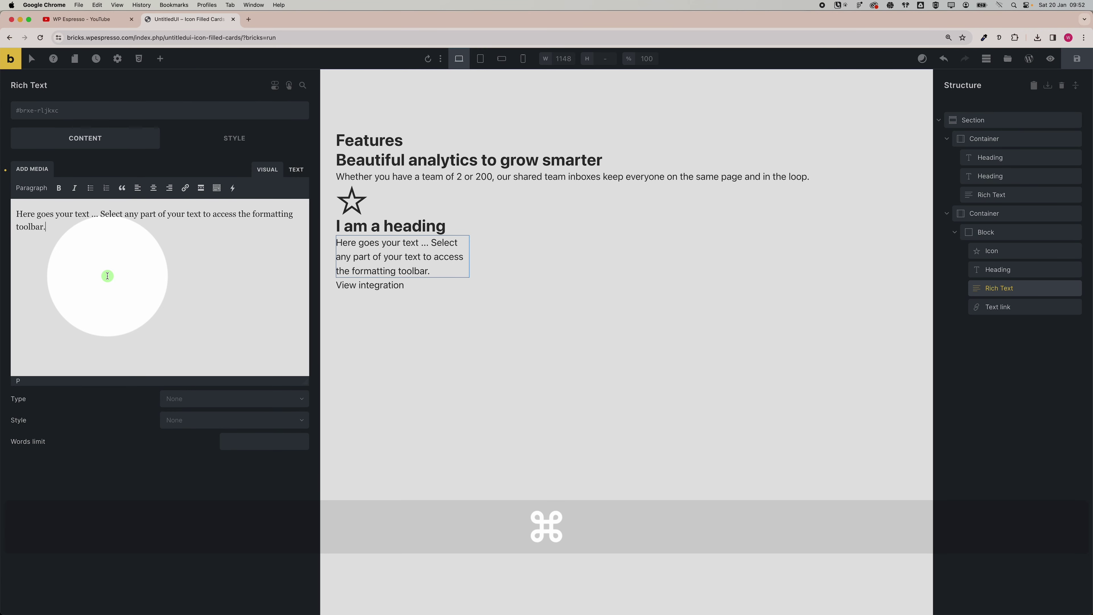
{"action": "key", "text": "super+a"}
{"action": "key", "text": "super+v"}
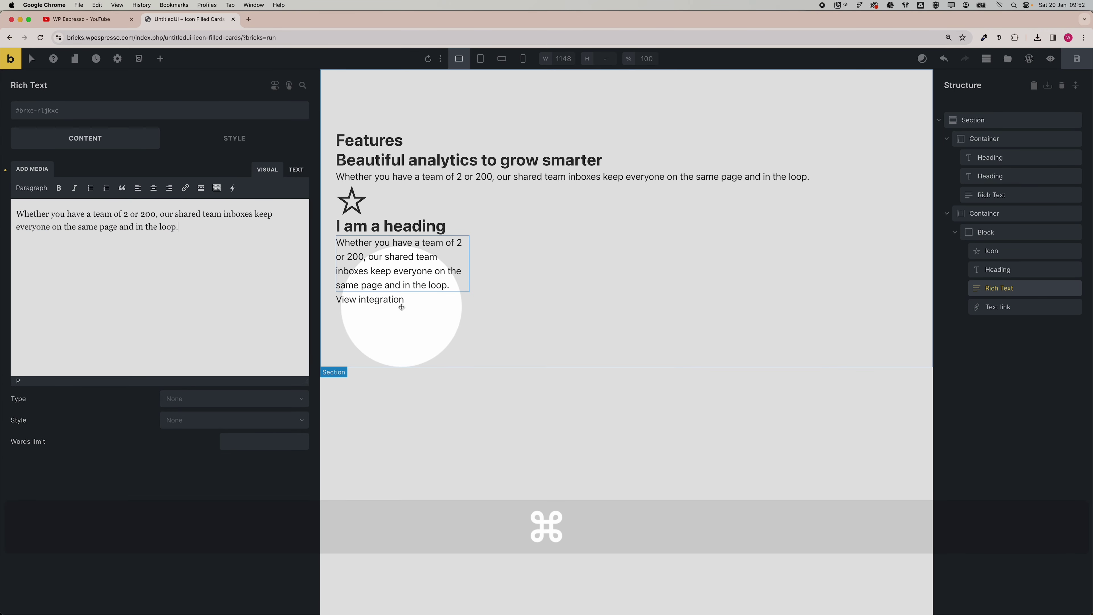
Step: Copy "Share team inboxes" from the first Figma card and use it as the card heading's text in Bricks
{"action": "key", "text": "super+Tab"}
{"action": "left_click", "coordinate": [355, 351], "text": "super"}
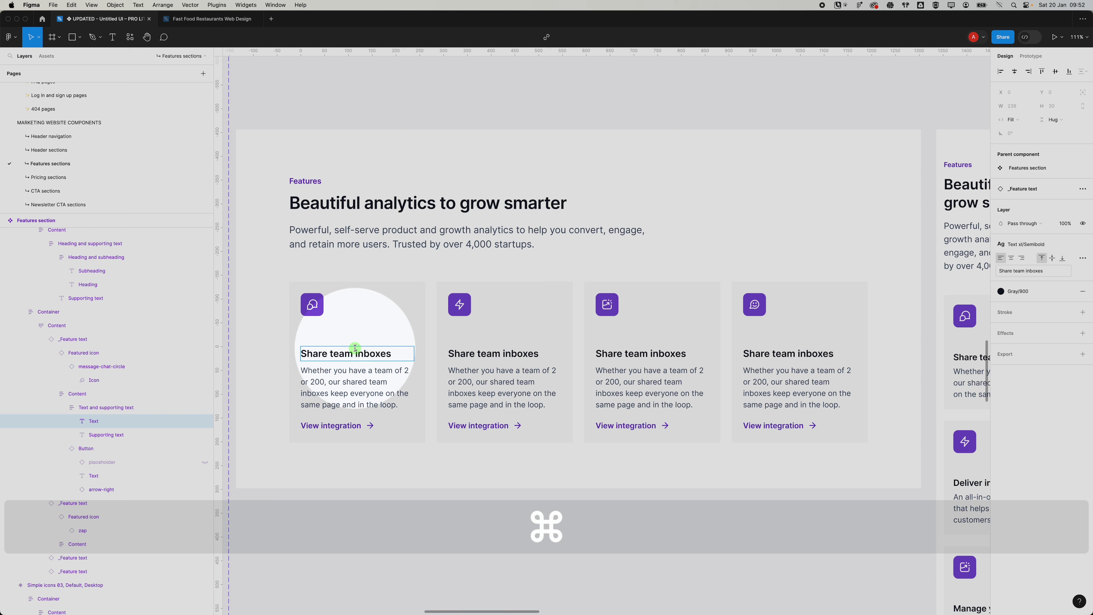
{"action": "key", "text": "super+Tab"}
{"action": "left_click", "coordinate": [354, 227]}
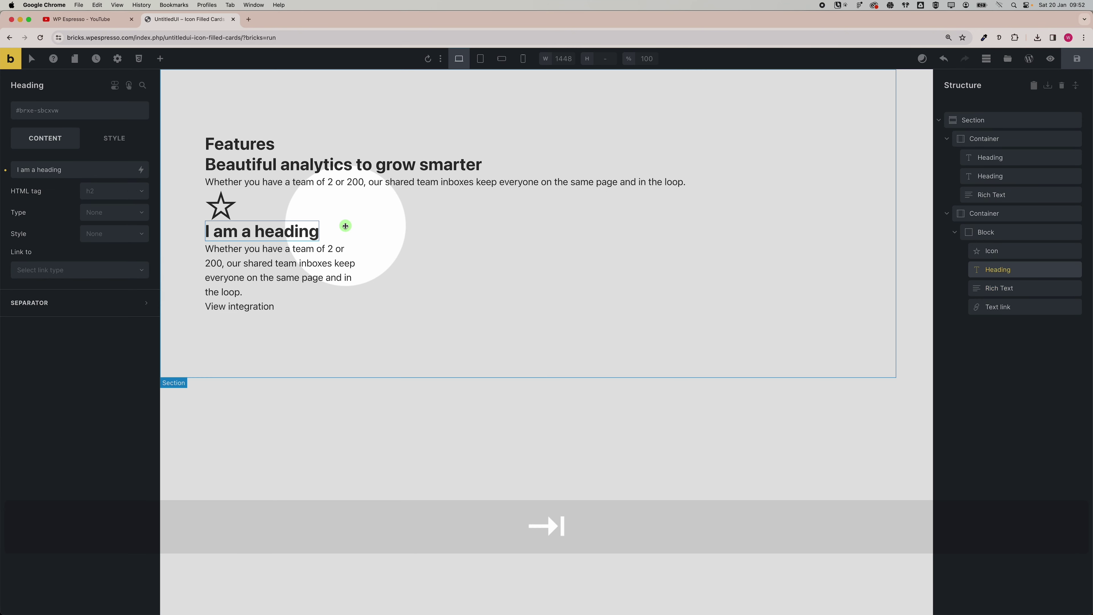
{"action": "key", "text": "super+a"}
{"action": "key", "text": "super+v"}
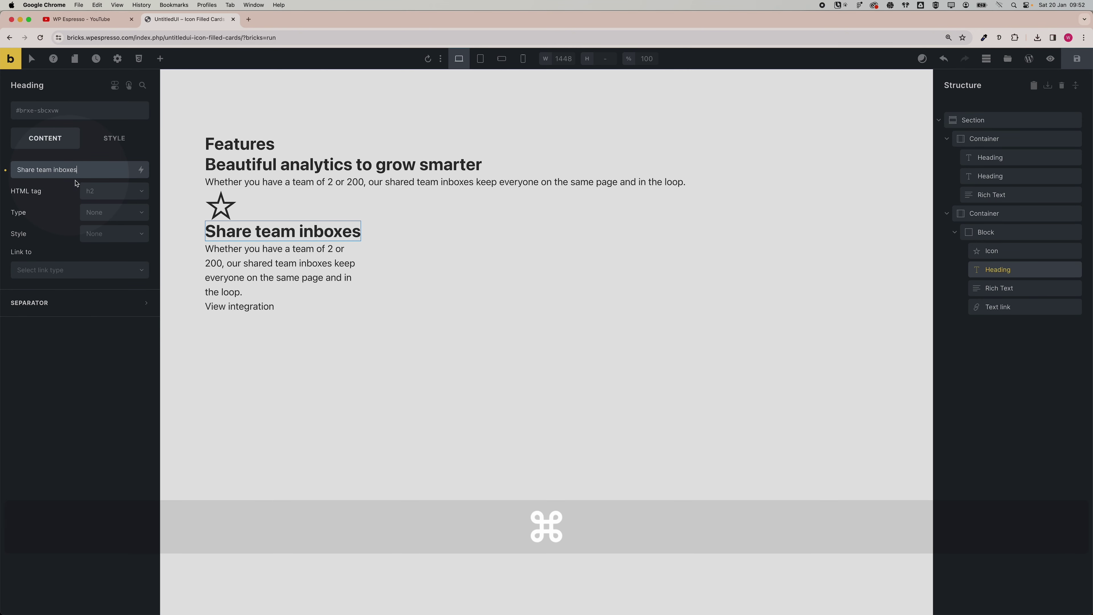
Step: Replace the intro rich text in Bricks with the supporting text "Powerful, self-serve product and growth analytics…" copied from below the main heading in Figma
{"action": "key", "text": "super+Tab"}
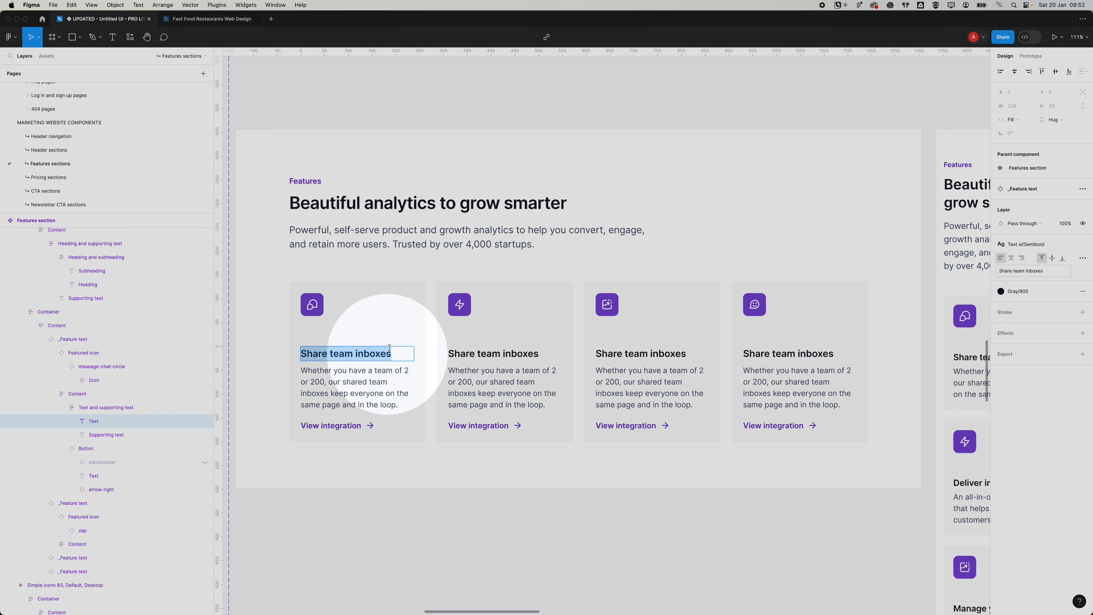
{"action": "left_click", "coordinate": [400, 240], "text": "super"}
{"action": "key", "text": "Return"}
{"action": "key", "text": "super+c"}
{"action": "key", "text": "super+Tab"}
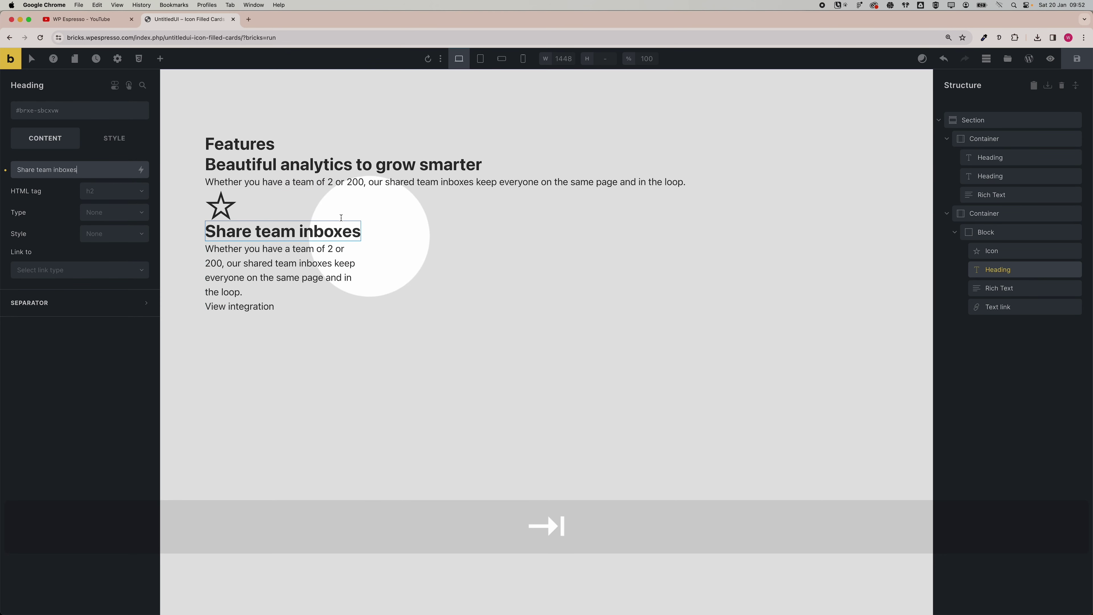
{"action": "left_click", "coordinate": [344, 176]}
{"action": "left_click", "coordinate": [118, 286]}
{"action": "key", "text": "super+a"}
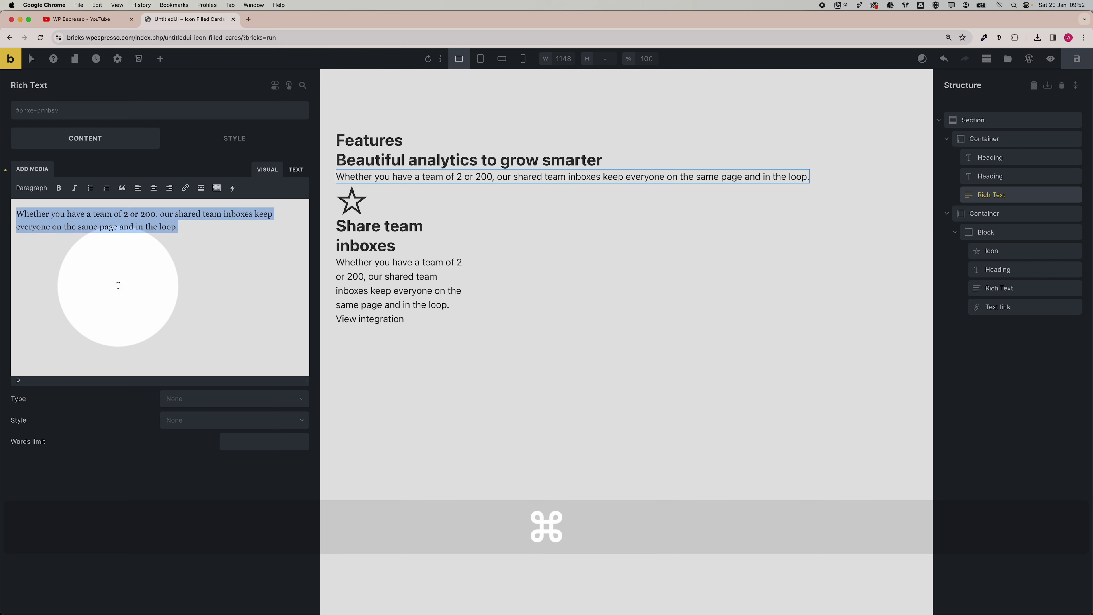
{"action": "key", "text": "super+v"}
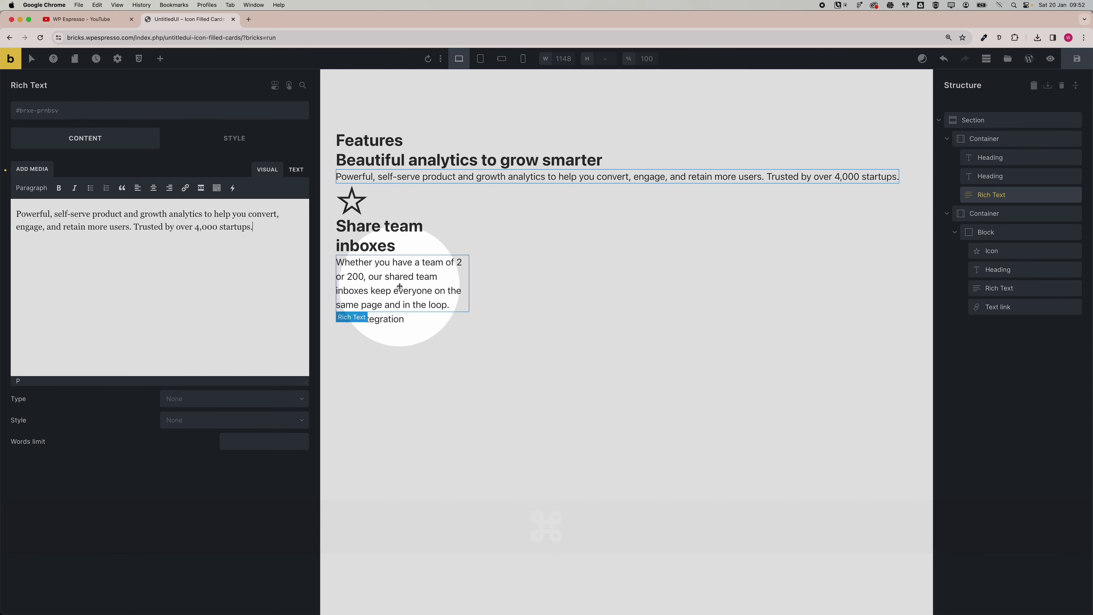
Step: Check the subheading in the Figma design and set the HTML tag of the "Features" heading in Bricks to h5
{"action": "key", "text": "super+Tab"}
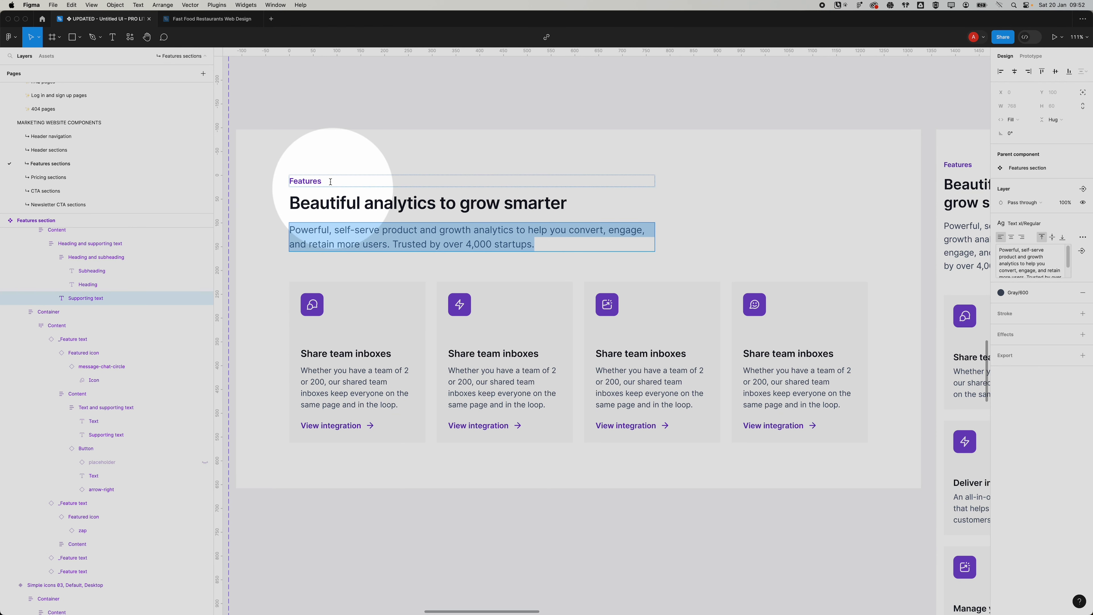
{"action": "key", "text": "super+Tab"}
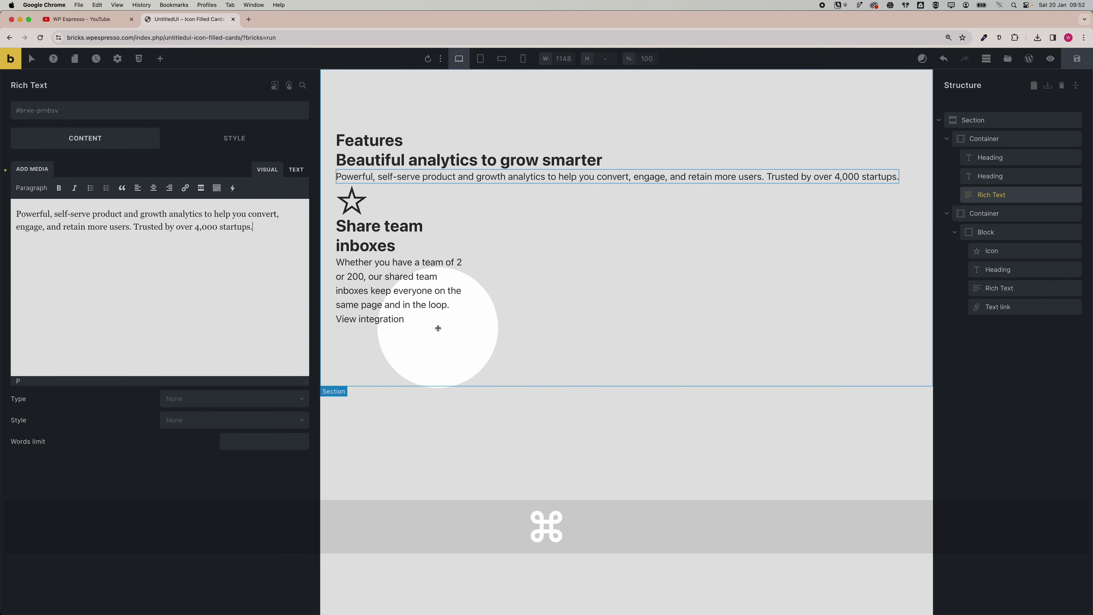
{"action": "left_click", "coordinate": [369, 141]}
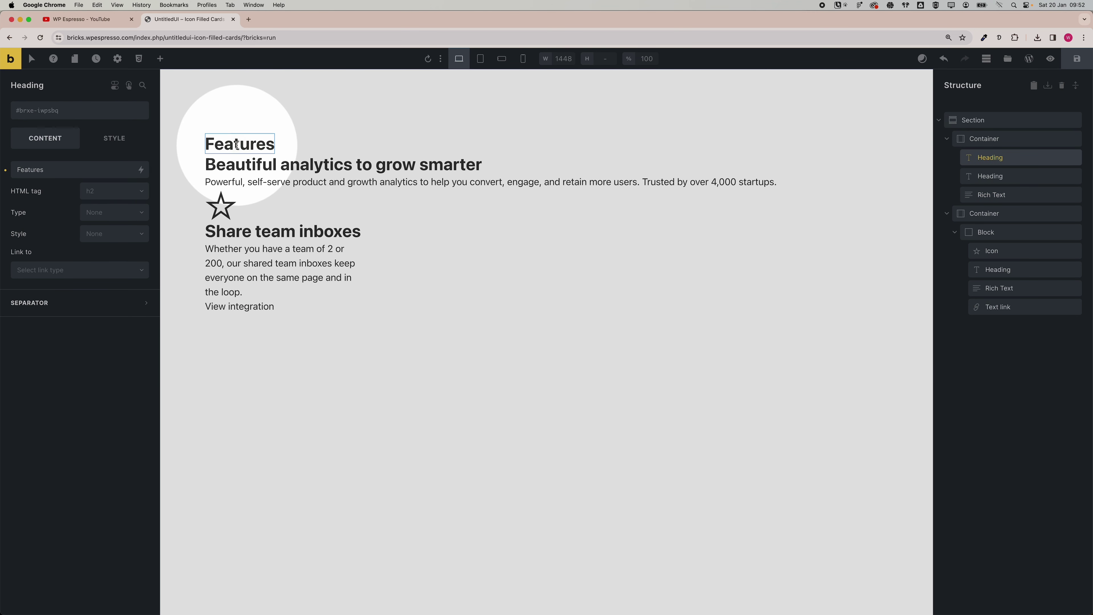
{"action": "left_click", "coordinate": [217, 148]}
{"action": "left_click", "coordinate": [95, 188]}
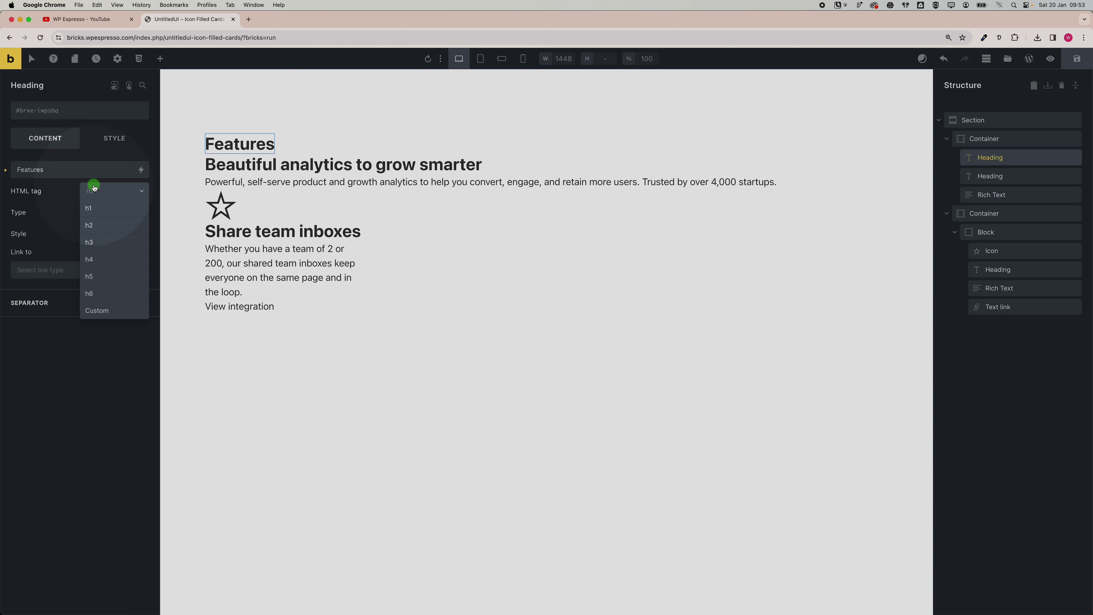
{"action": "left_click", "coordinate": [109, 277]}
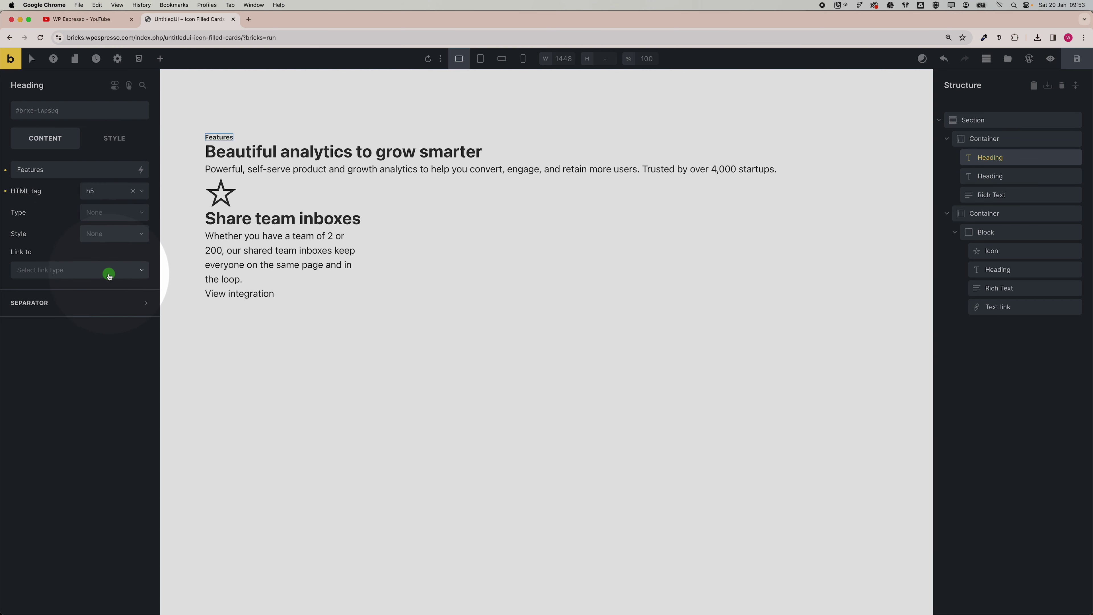
Step: Try the h4 tag on the "Features" heading and return it to h5
{"action": "left_click", "coordinate": [99, 192]}
{"action": "left_click", "coordinate": [99, 264]}
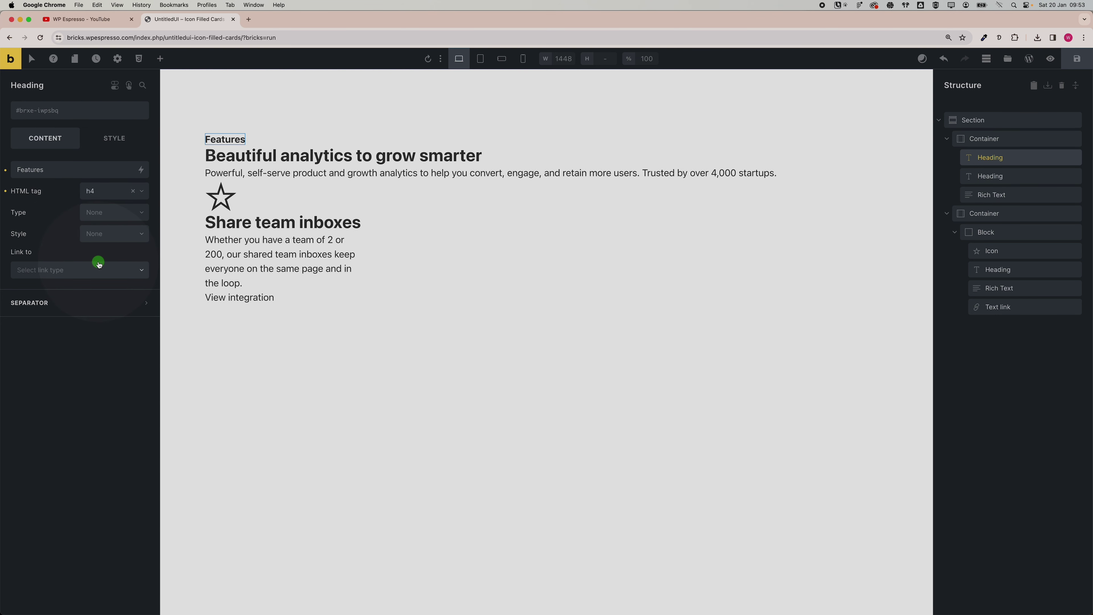
{"action": "left_click", "coordinate": [97, 192]}
{"action": "left_click", "coordinate": [104, 277]}
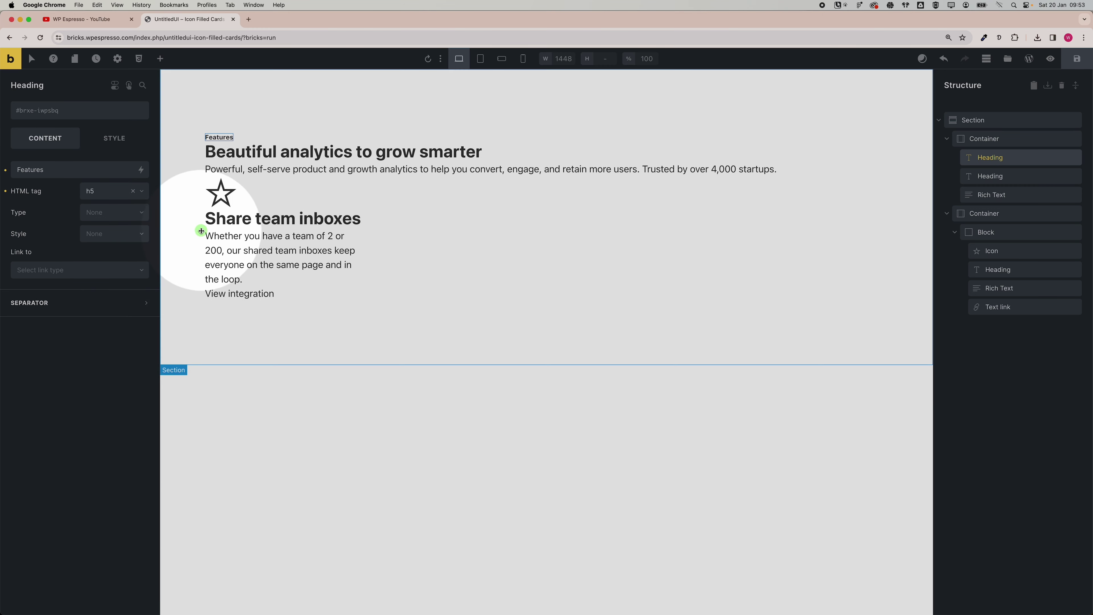
Step: Compare the "Beautiful analytics to grow smarter" heading in Bricks with the Figma design
{"action": "left_click", "coordinate": [229, 154]}
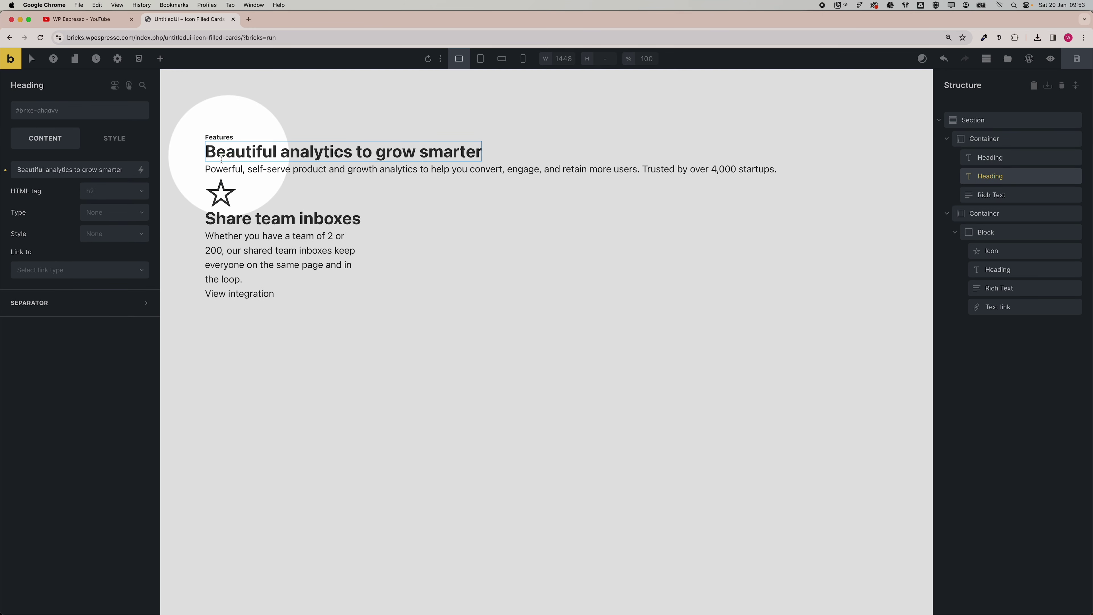
{"action": "key", "text": "super+Tab"}
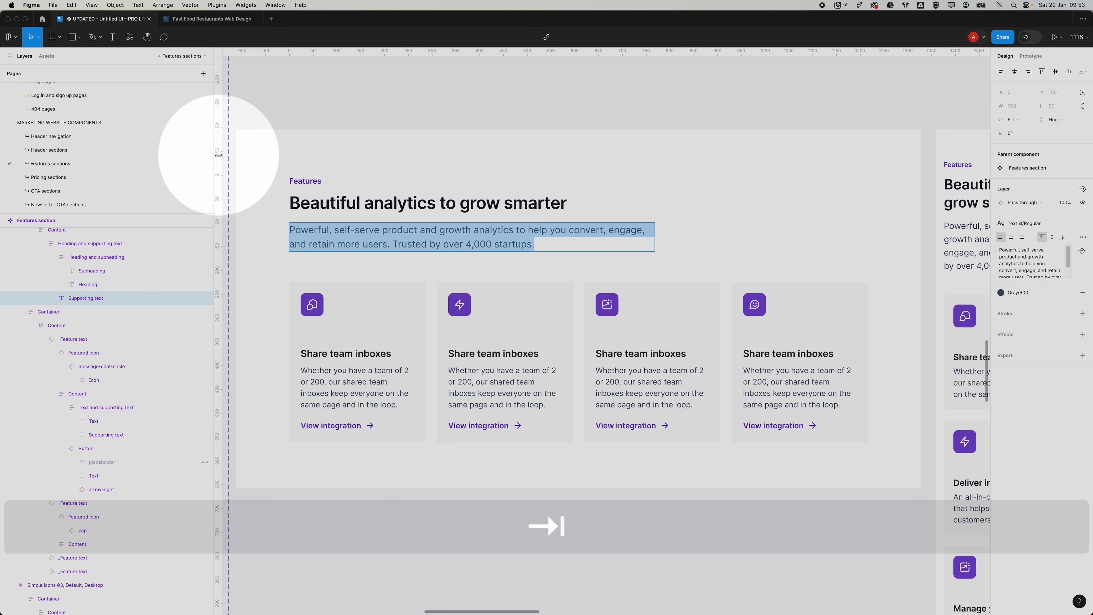
{"action": "key", "text": "super+Tab"}
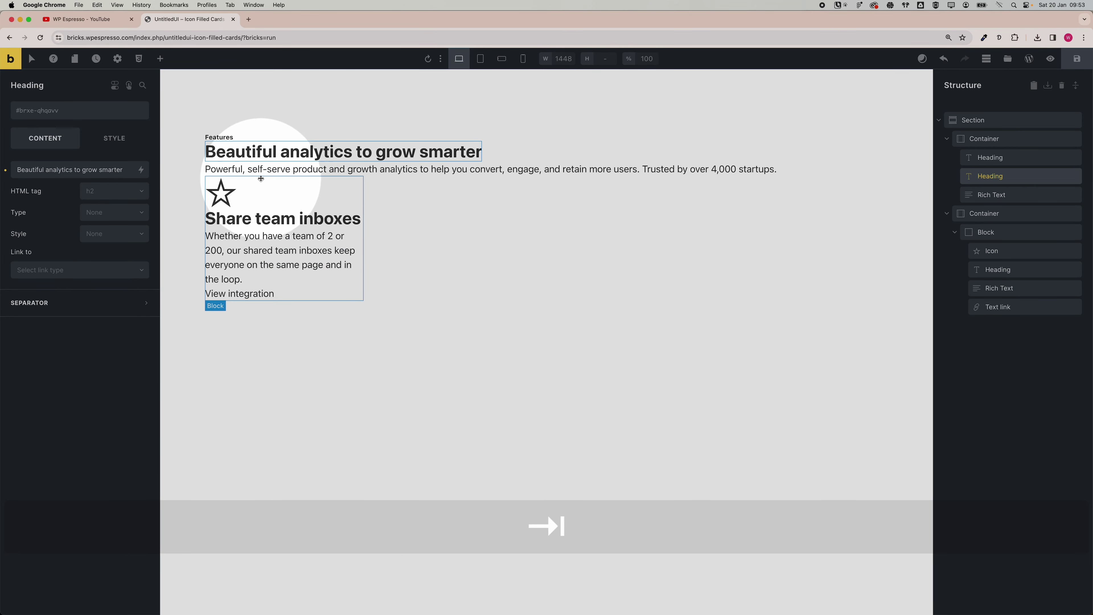
Step: Check the supporting text's colour in Figma and give the intro rich text in Bricks a medium grey from the Neutral palette
{"action": "left_click", "coordinate": [250, 171]}
{"action": "key", "text": "super+Tab"}
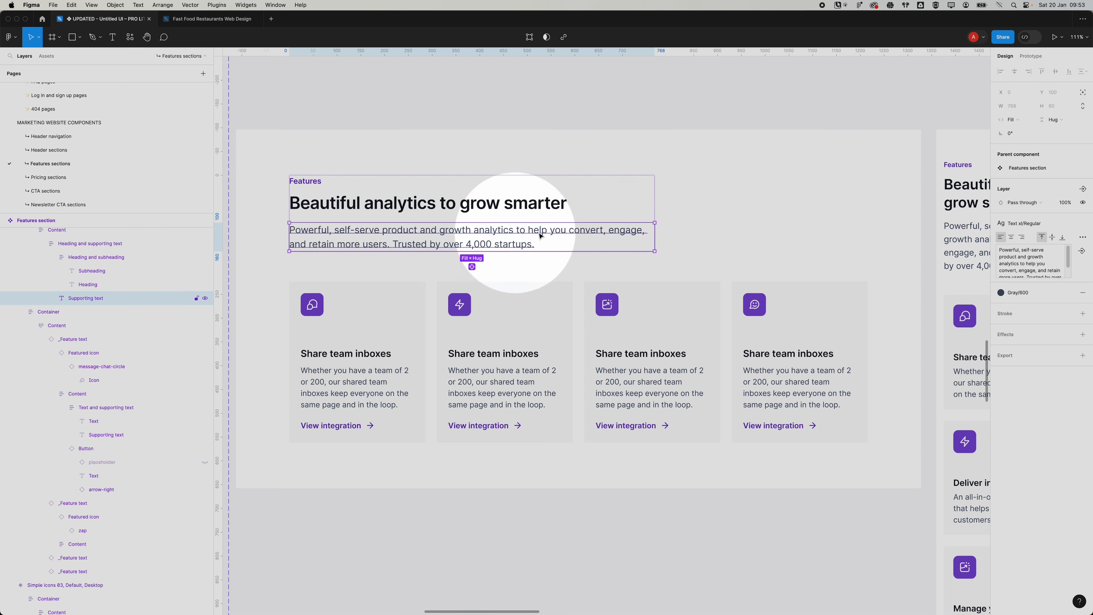
{"action": "key", "text": "super+Tab"}
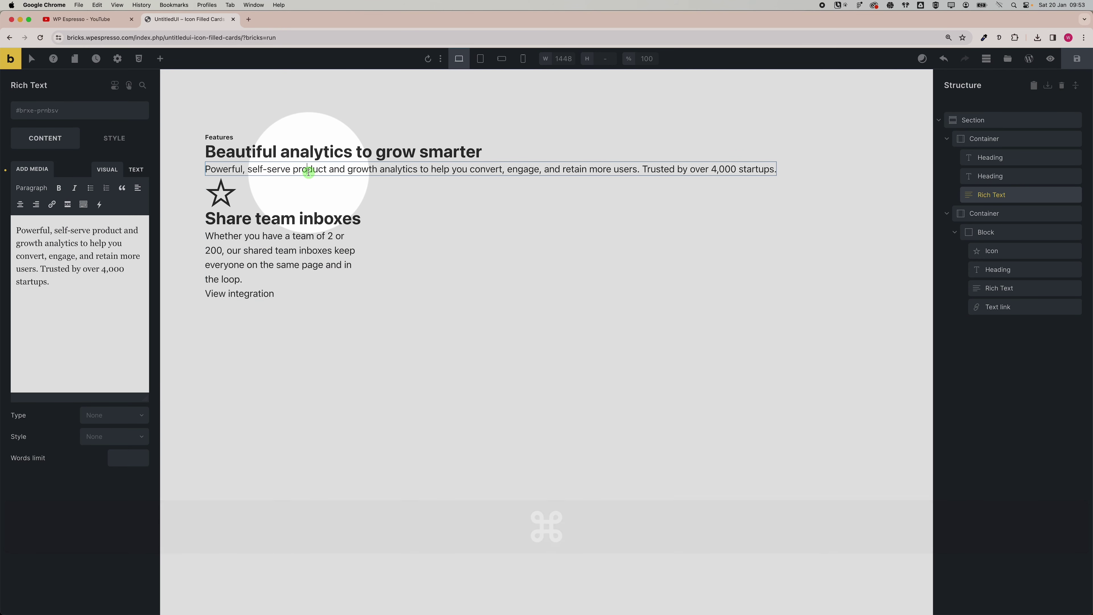
{"action": "left_click", "coordinate": [102, 141]}
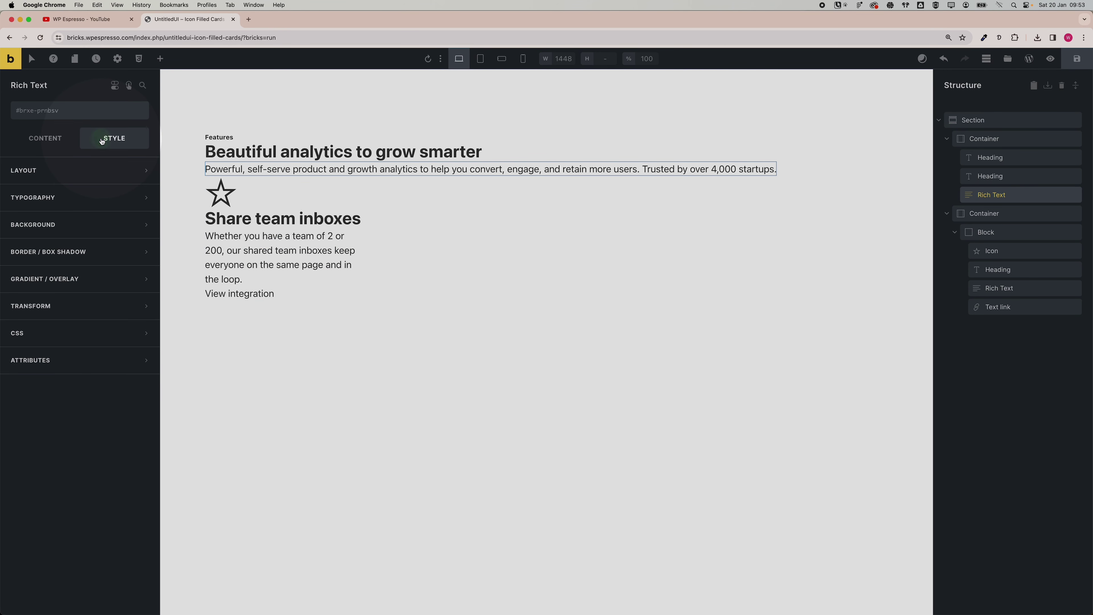
{"action": "left_click", "coordinate": [111, 198]}
{"action": "left_click", "coordinate": [110, 197]}
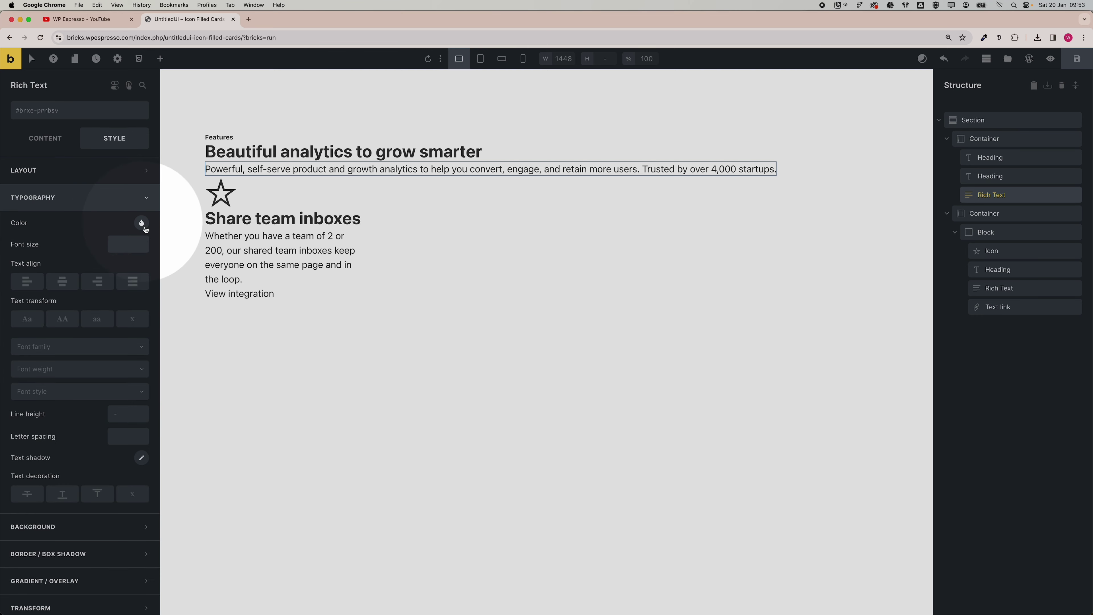
{"action": "left_click", "coordinate": [141, 222]}
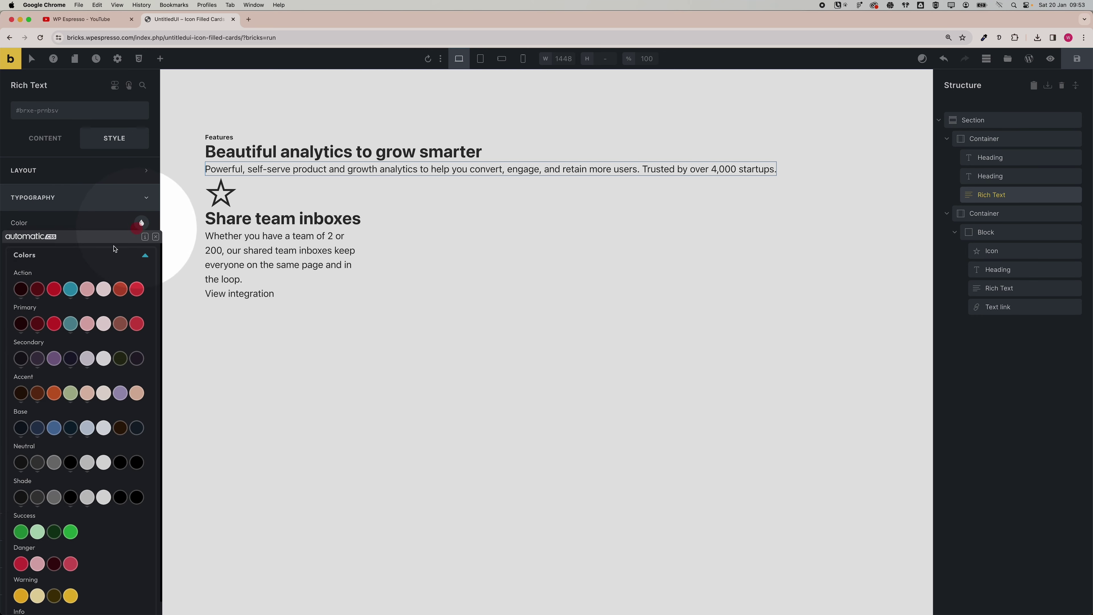
{"action": "left_click", "coordinate": [58, 460]}
{"action": "left_click", "coordinate": [93, 236]}
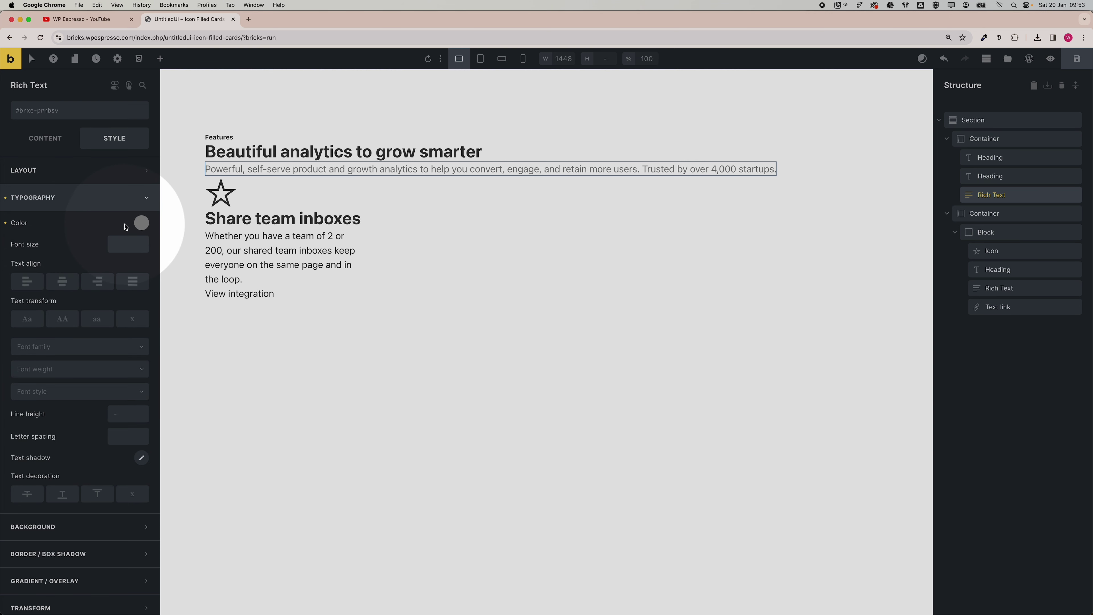
Step: Set the intro rich text's width to var(--width-l) and compare its line wrapping with the Figma design
{"action": "left_click", "coordinate": [98, 174]}
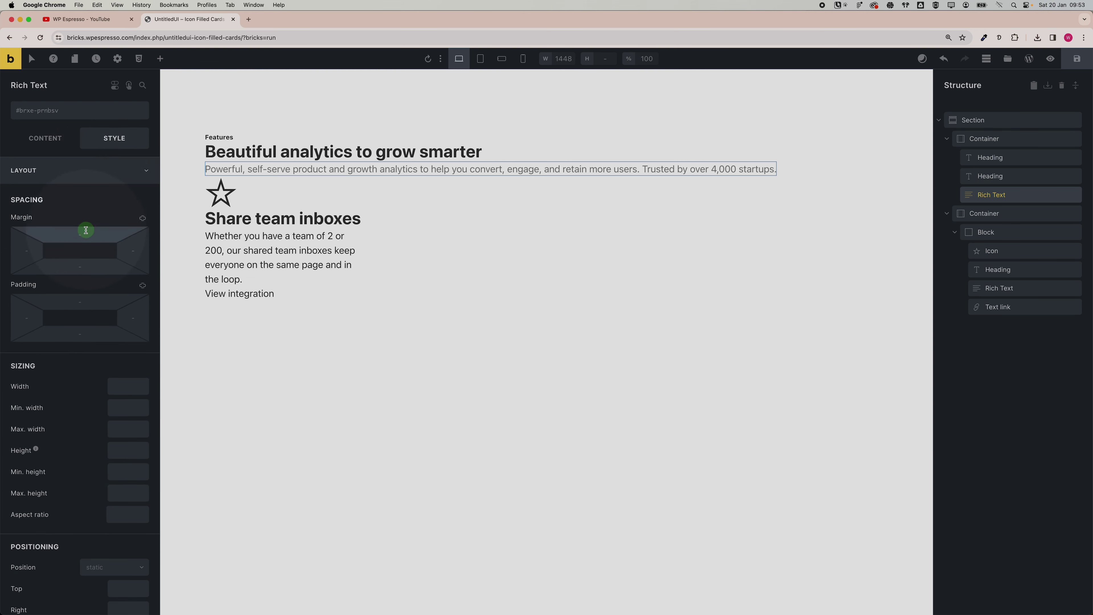
{"action": "right_click", "coordinate": [121, 386]}
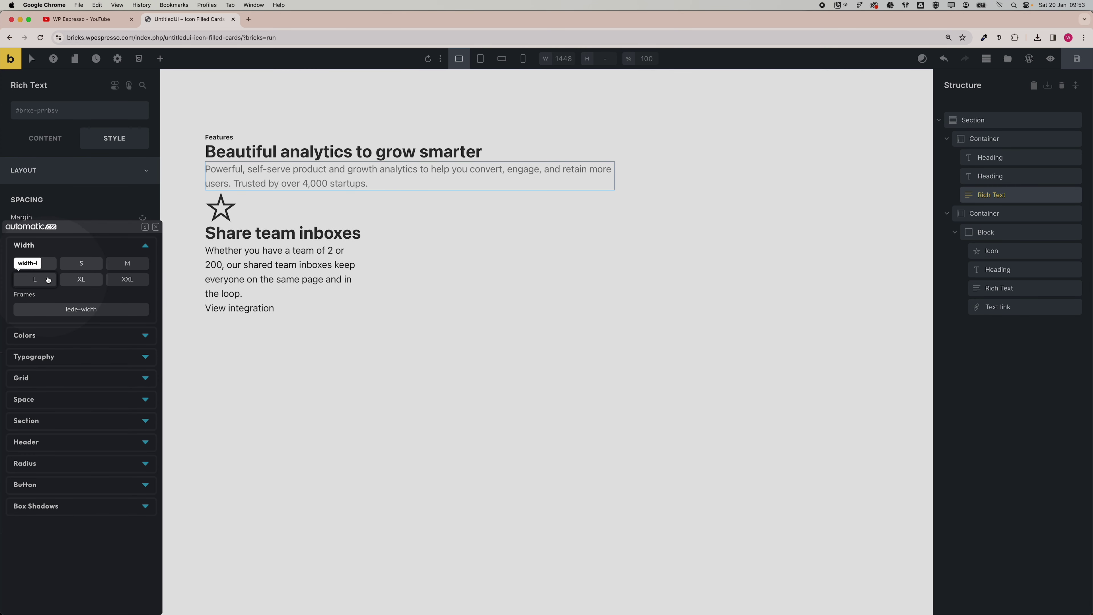
{"action": "left_click", "coordinate": [48, 280]}
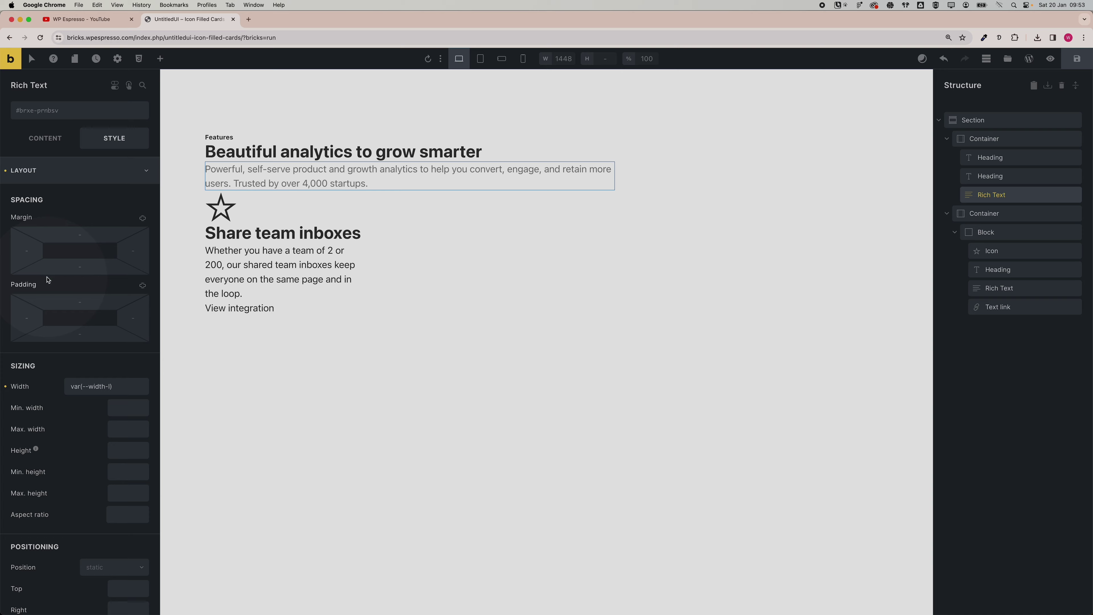
{"action": "key", "text": "super+Tab"}
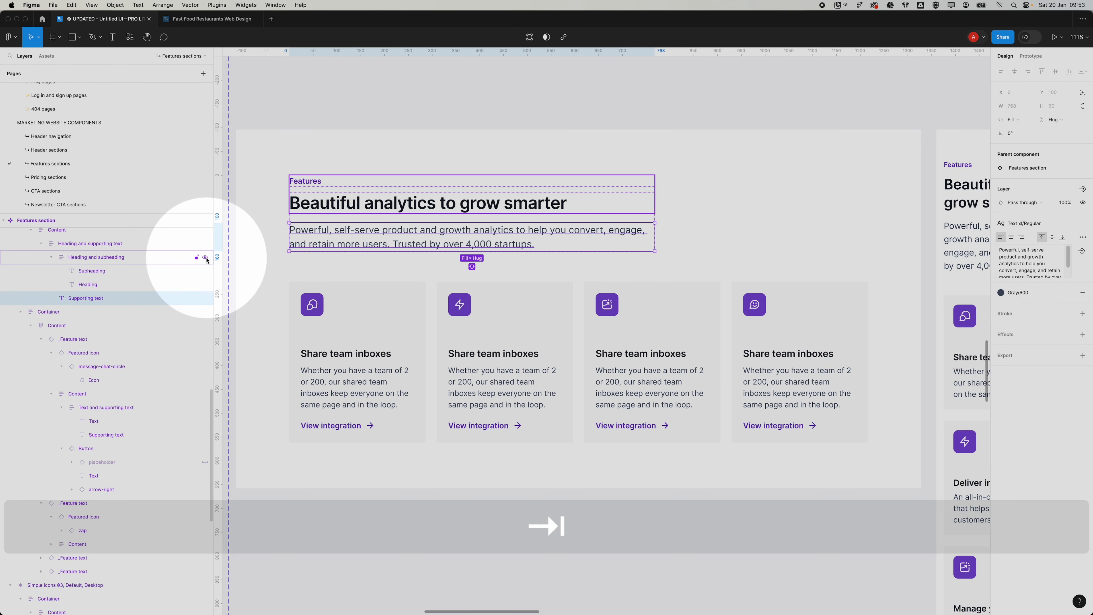
{"action": "key", "text": "super+Tab"}
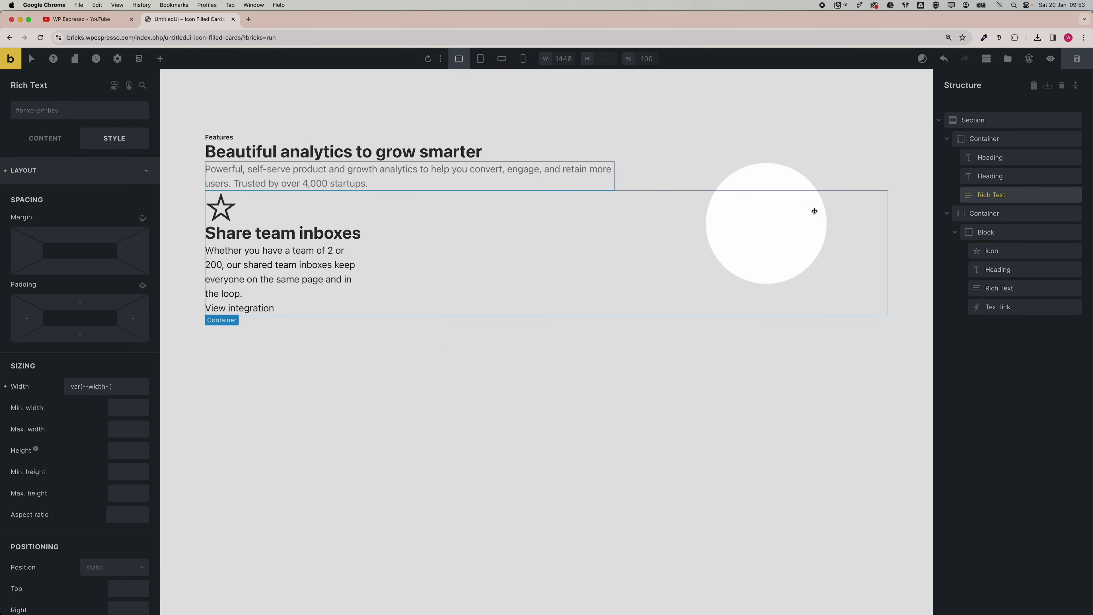
Step: Set the row gap of the whole section to var(--space-xl) to separate the intro from the cards
{"action": "left_click", "coordinate": [982, 122]}
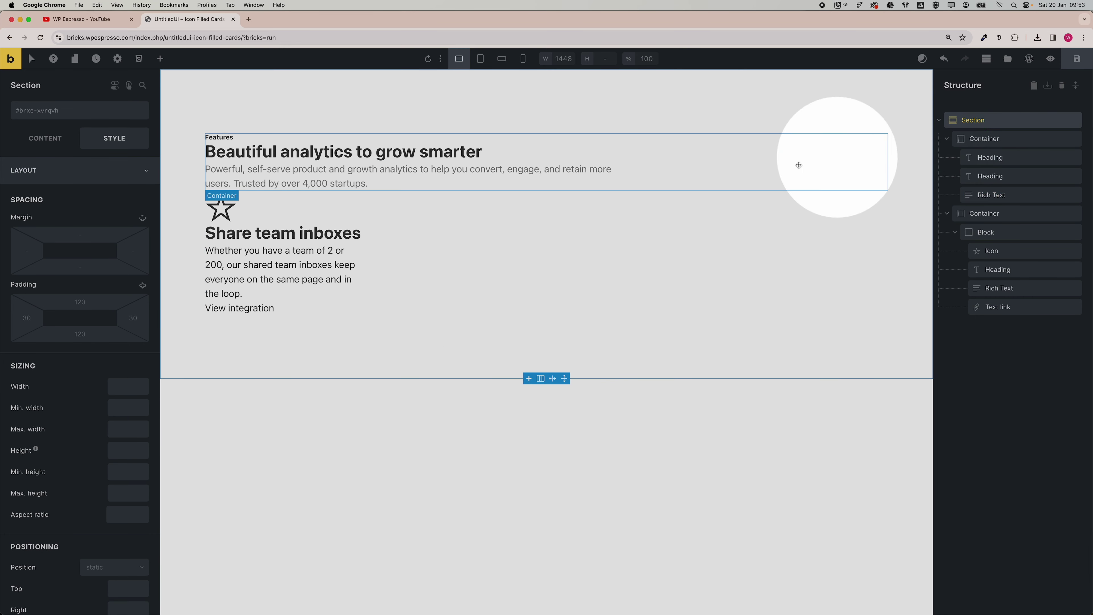
{"action": "scroll", "coordinate": [74, 421], "scroll_direction": "down", "scroll_amount": 6}
{"action": "scroll", "coordinate": [71, 336], "scroll_direction": "down", "scroll_amount": 3}
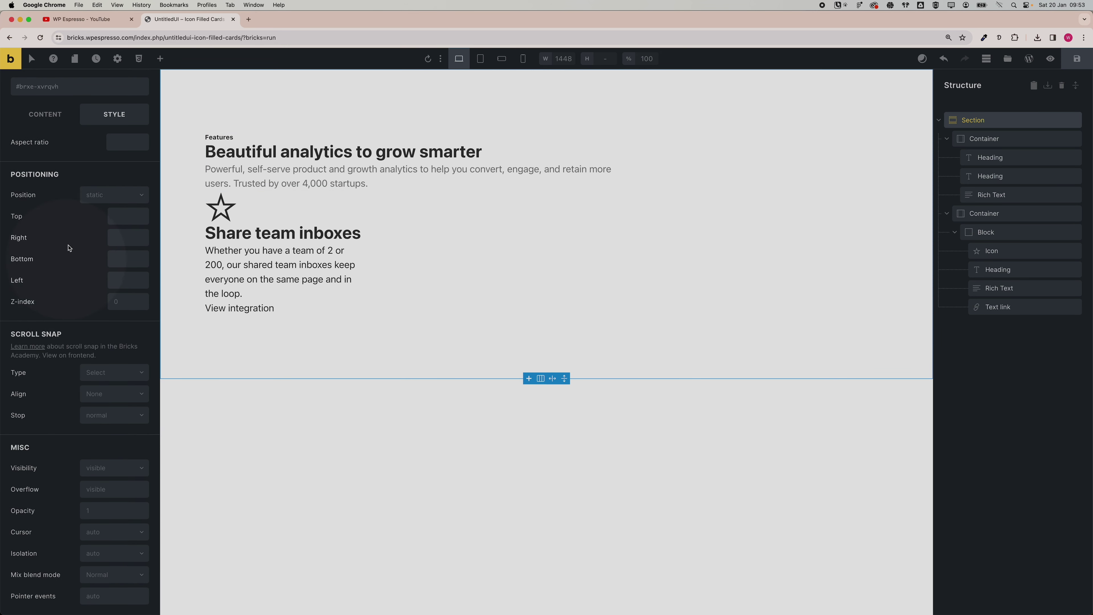
{"action": "left_click", "coordinate": [42, 125]}
{"action": "left_click", "coordinate": [129, 414]}
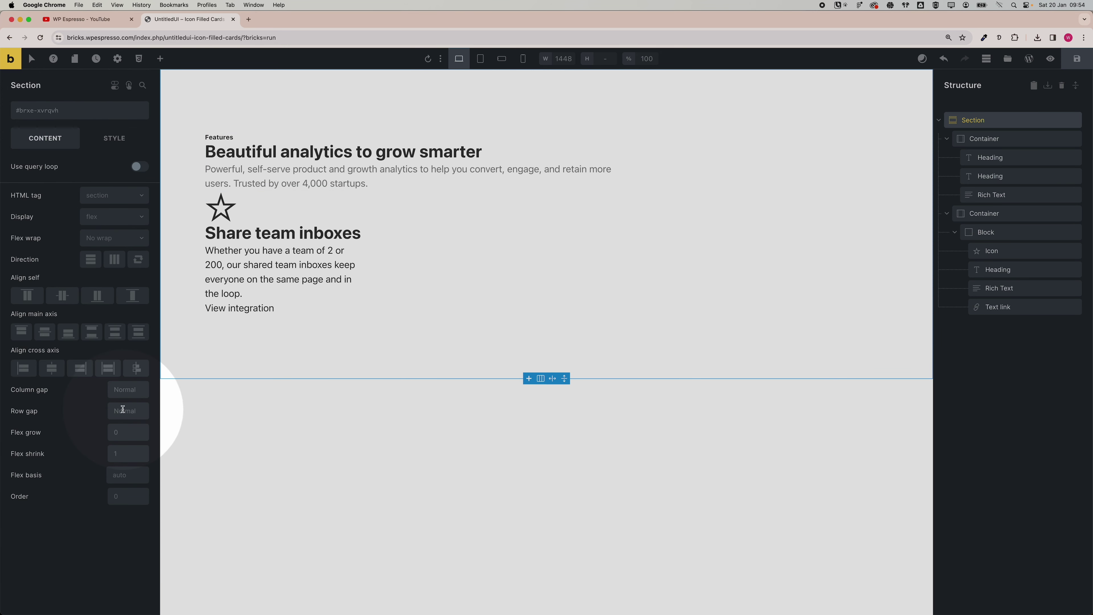
{"action": "right_click", "coordinate": [122, 410]}
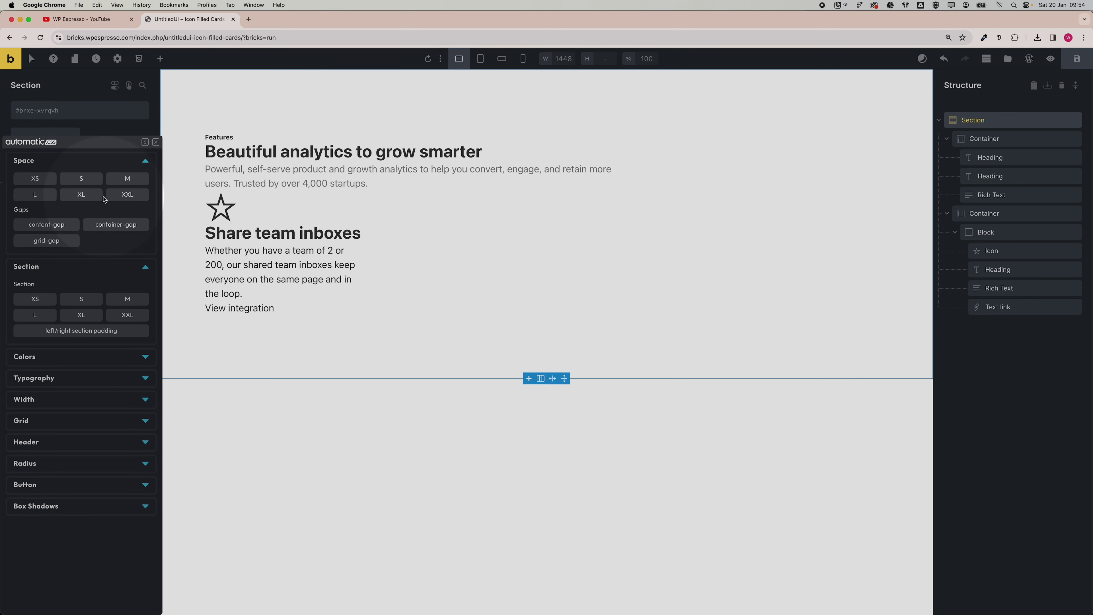
{"action": "left_click", "coordinate": [96, 199]}
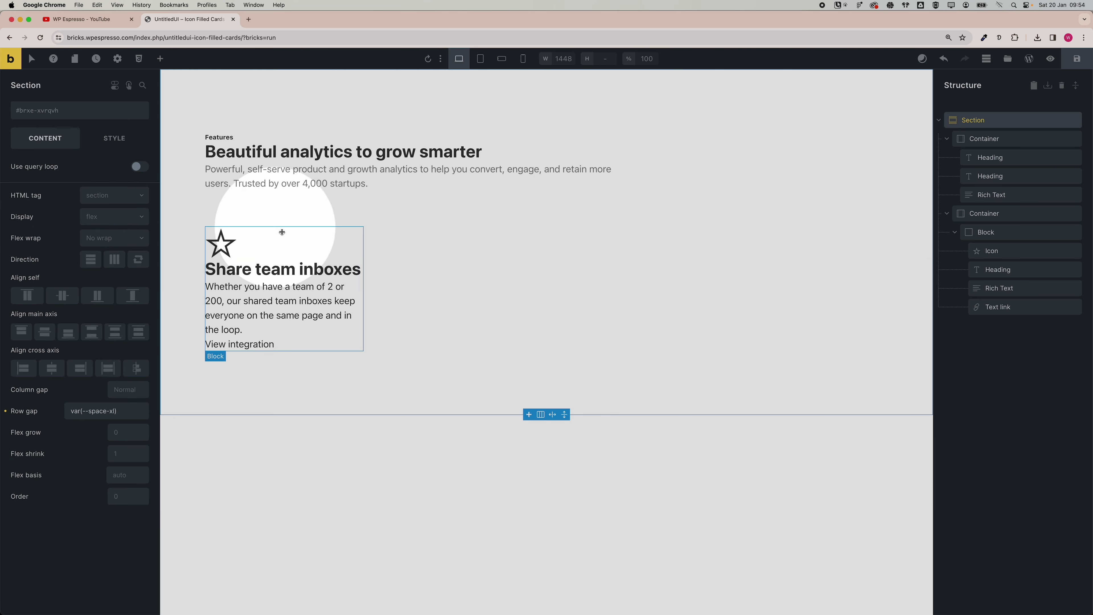
Step: Set the row gap of the intro text container to var(--space-xs)
{"action": "left_click", "coordinate": [946, 138]}
{"action": "left_click", "coordinate": [947, 157]}
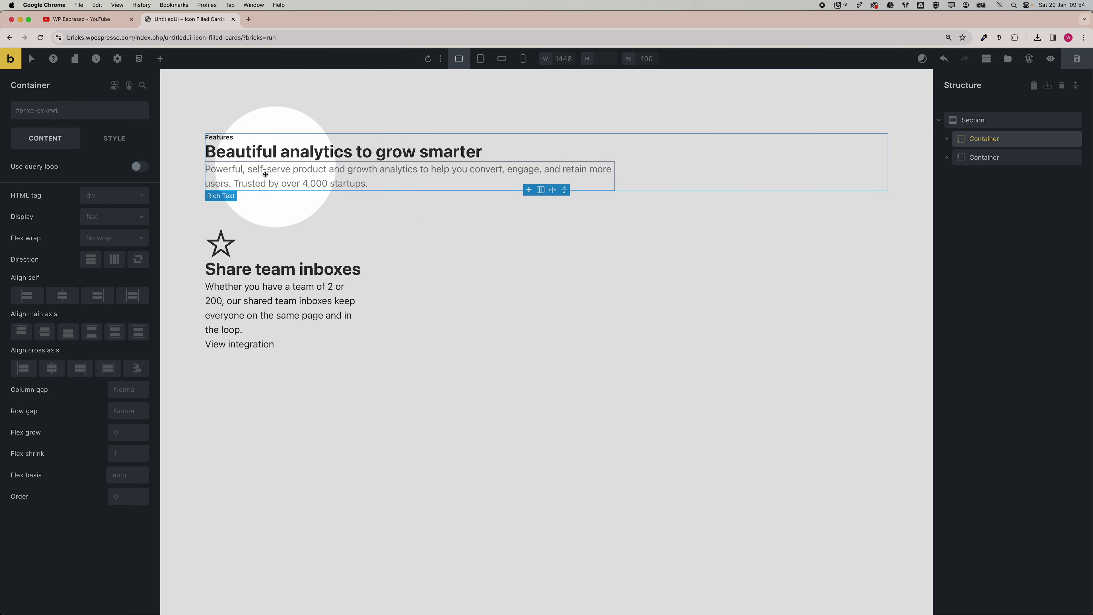
{"action": "right_click", "coordinate": [120, 413]}
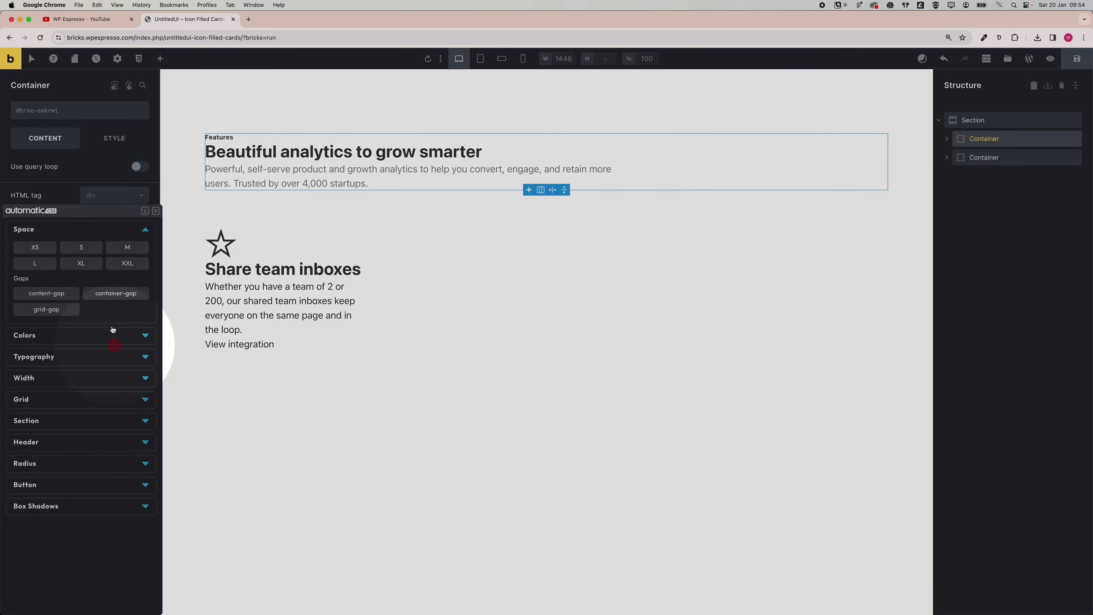
{"action": "left_click", "coordinate": [92, 250]}
{"action": "left_click", "coordinate": [46, 245]}
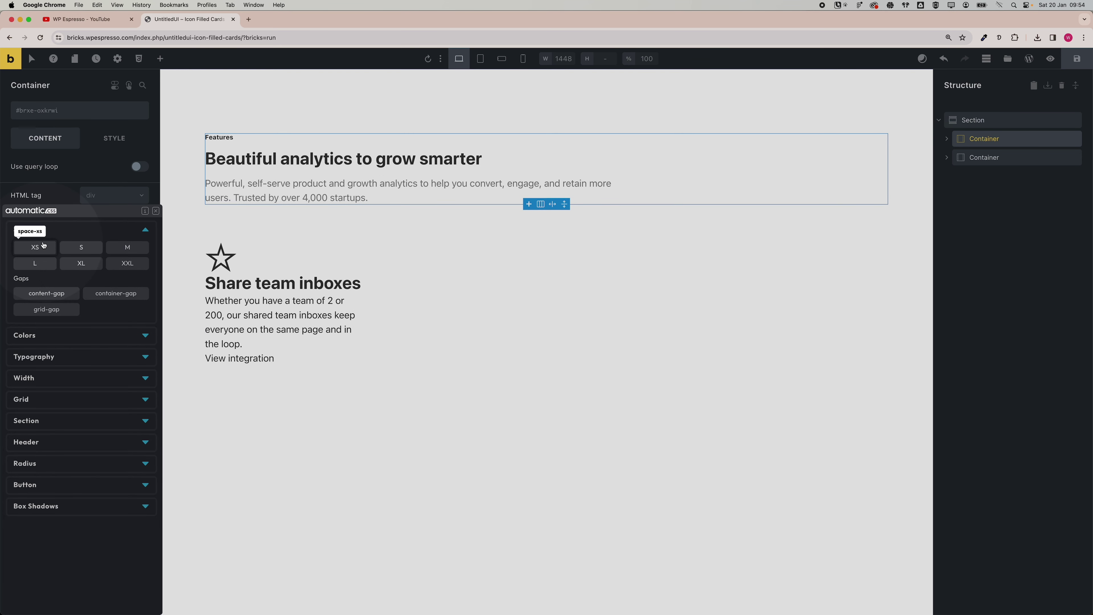
{"action": "left_click", "coordinate": [43, 244]}
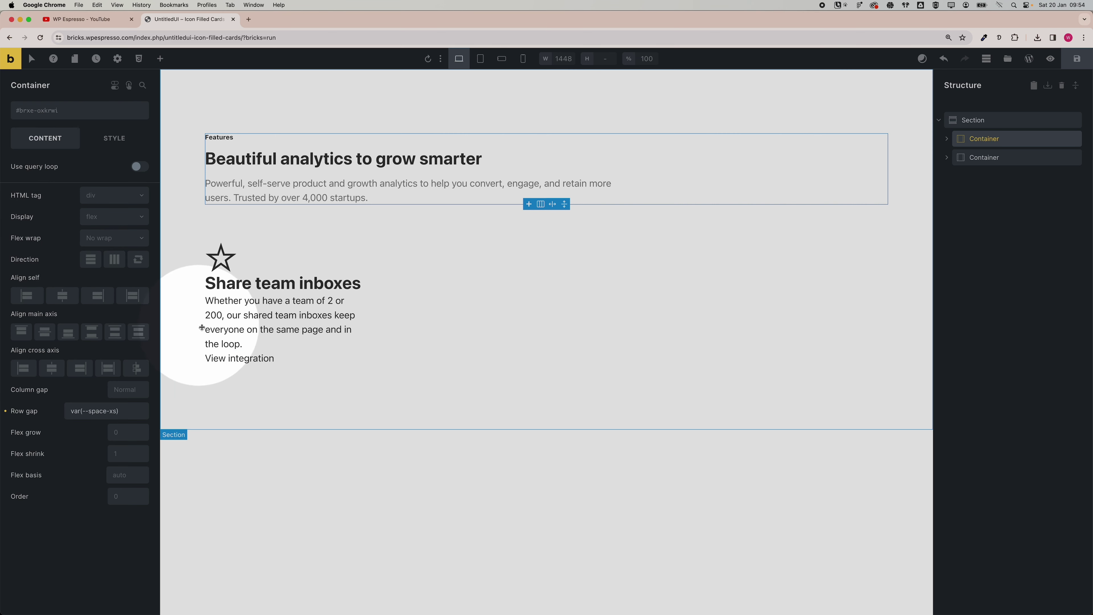
Step: Set the row gap of the card block inside the grid container to var(--space-xs)
{"action": "left_click", "coordinate": [949, 159]}
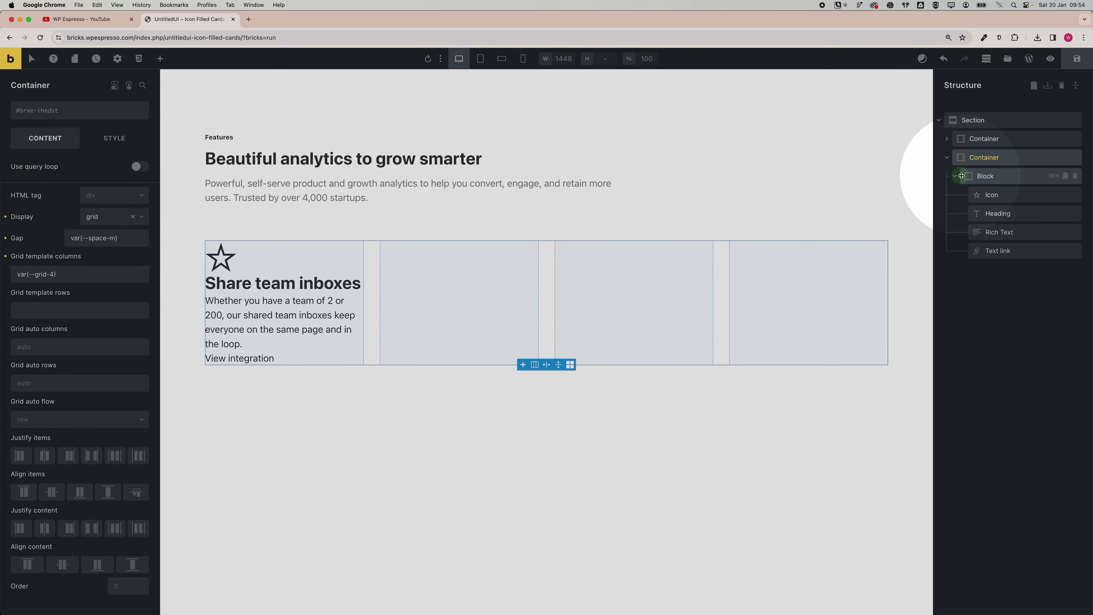
{"action": "left_click", "coordinate": [976, 176]}
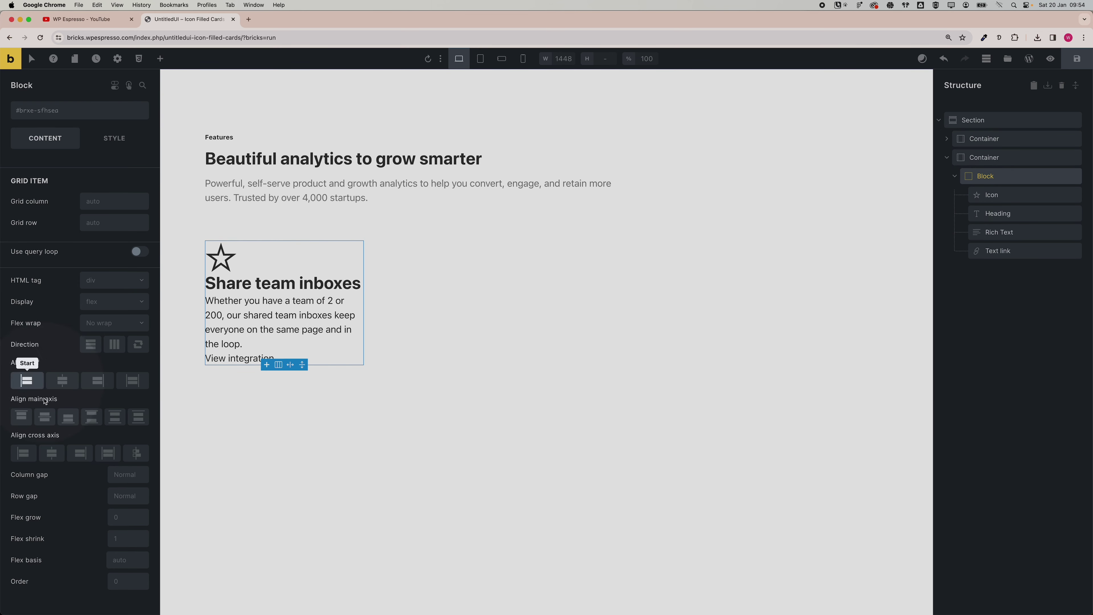
{"action": "right_click", "coordinate": [118, 499]}
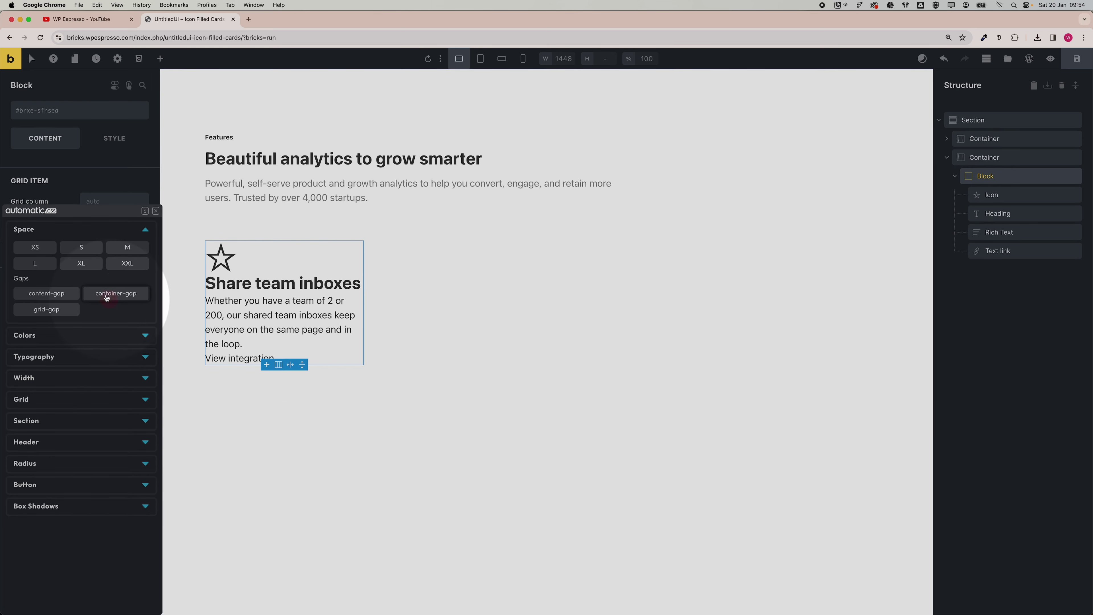
{"action": "left_click", "coordinate": [85, 249]}
{"action": "left_click", "coordinate": [32, 250]}
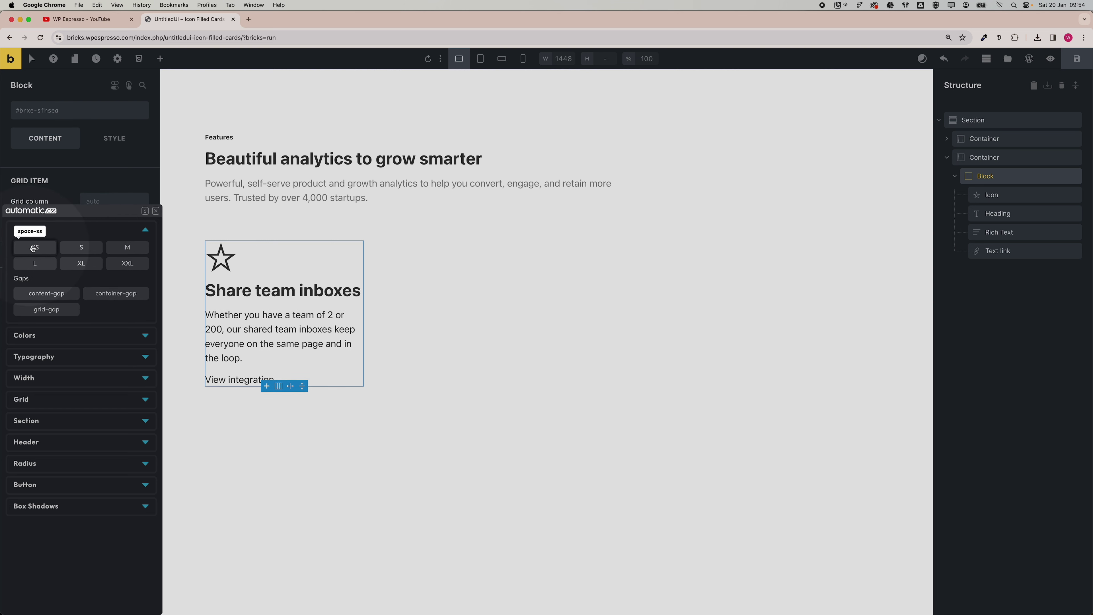
{"action": "left_click", "coordinate": [30, 247]}
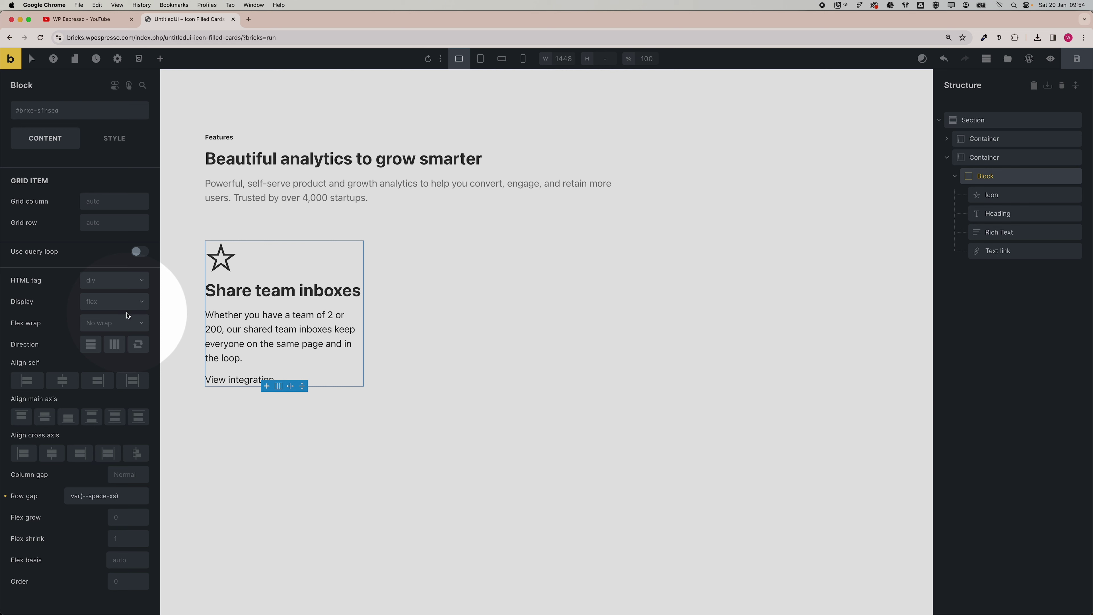
Step: Generate and apply Automatic.css BEM classes to the card block and its elements, using the block name filled_card_icon with labels synced
{"action": "left_click", "coordinate": [226, 265]}
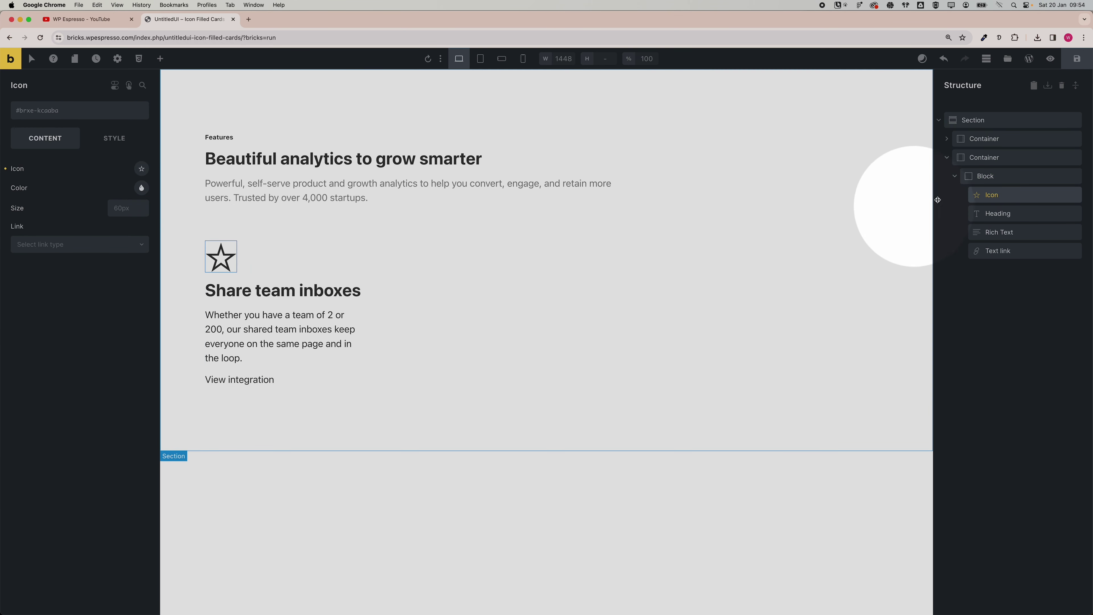
{"action": "left_click", "coordinate": [992, 176]}
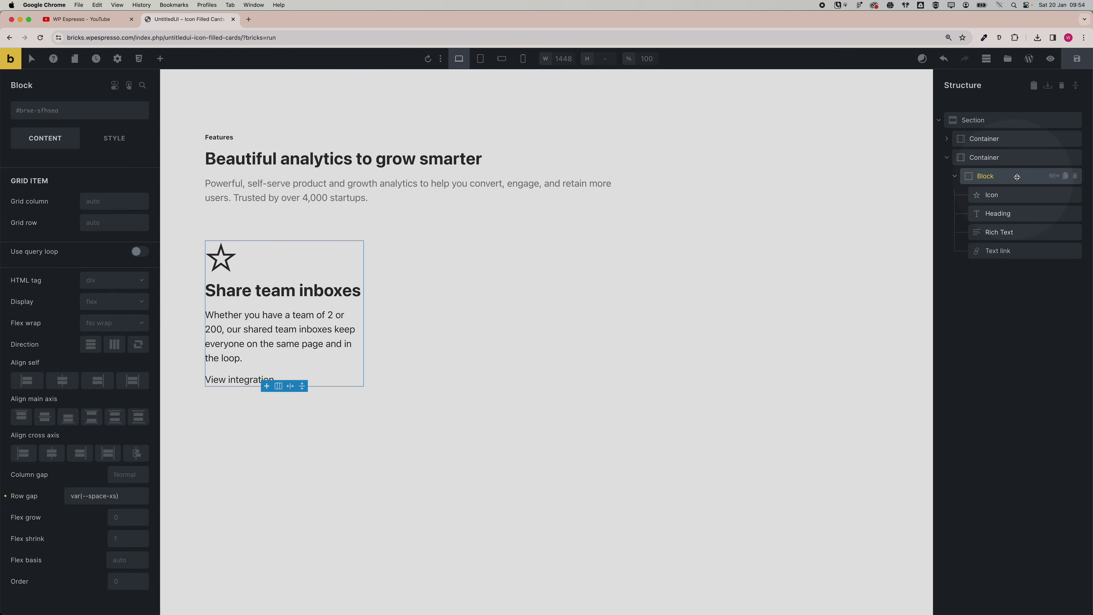
{"action": "left_click", "coordinate": [1055, 176]}
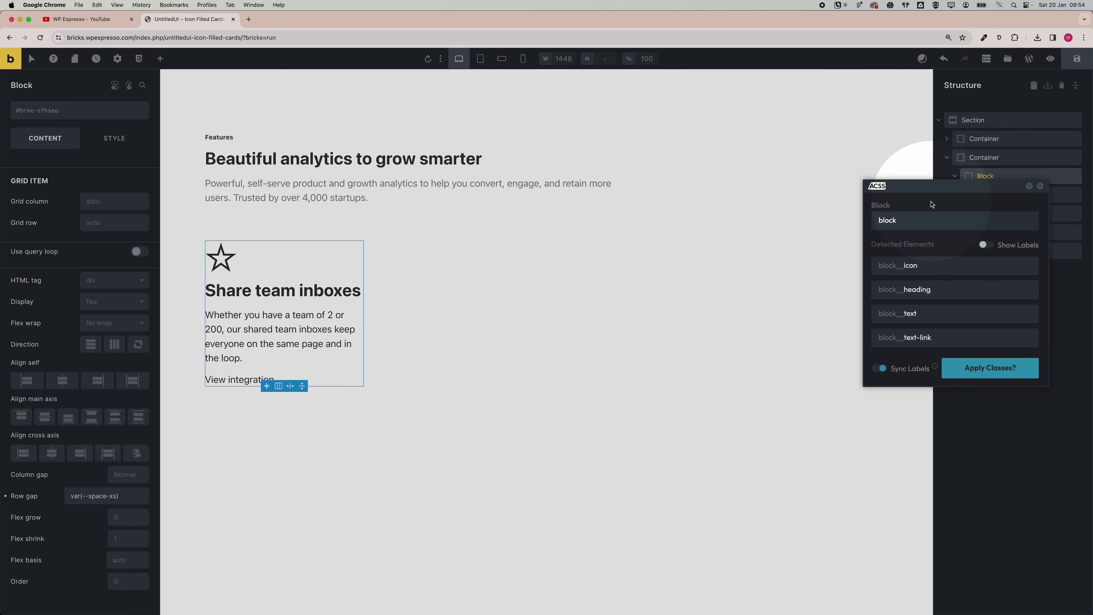
{"action": "left_click", "coordinate": [908, 220]}
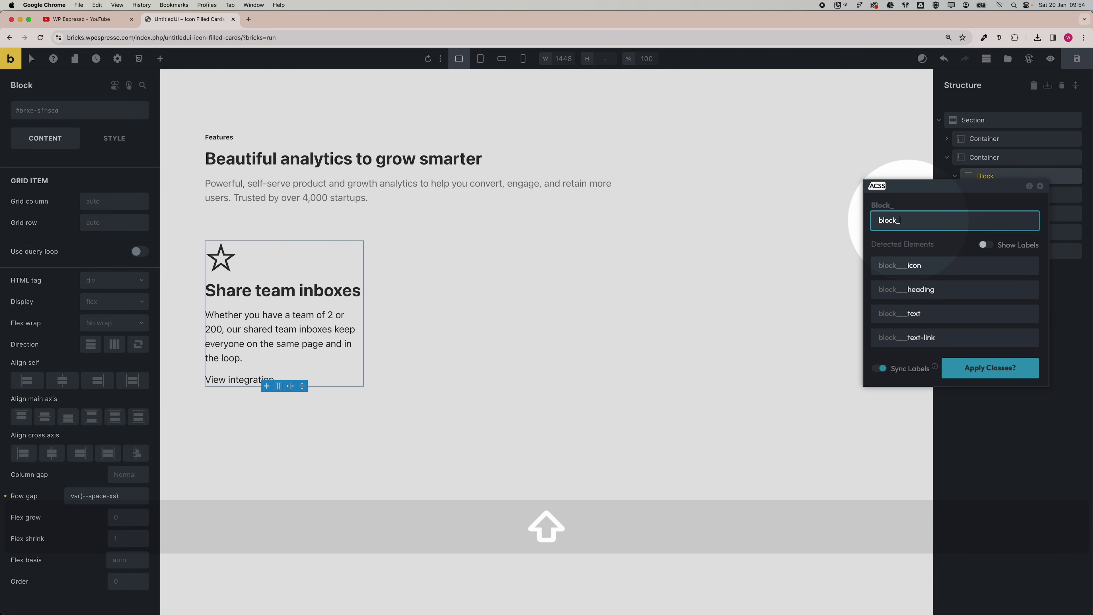
{"action": "key", "text": "BackSpace"}
{"action": "key", "text": "BackSpace"}
{"action": "key", "text": "BackSpace"}
{"action": "key", "text": "BackSpace"}
{"action": "key", "text": "BackSpace"}
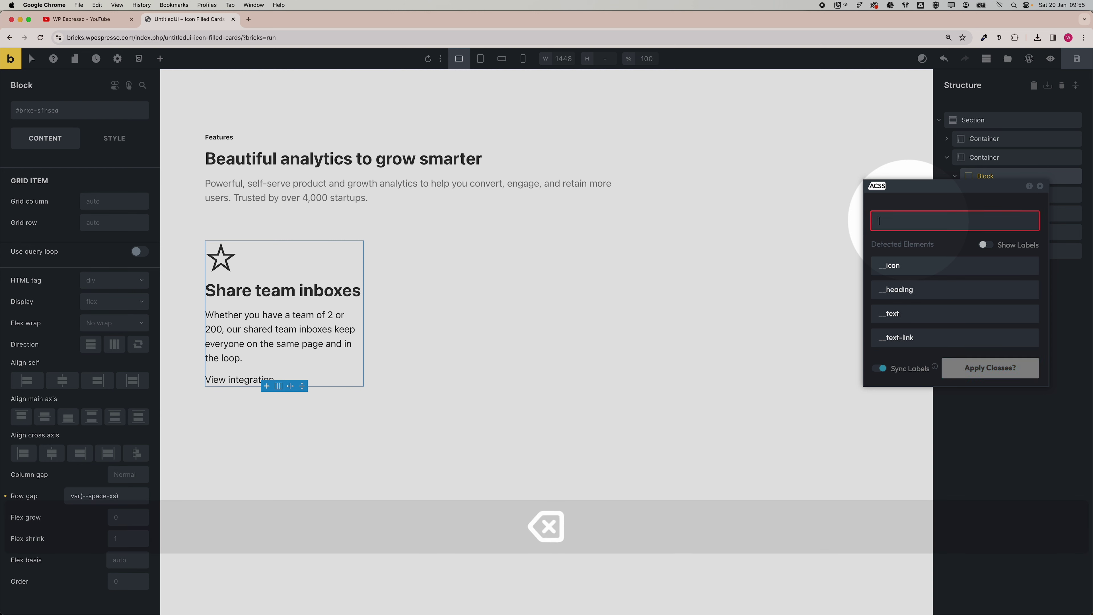
{"action": "type", "text": "fille"}
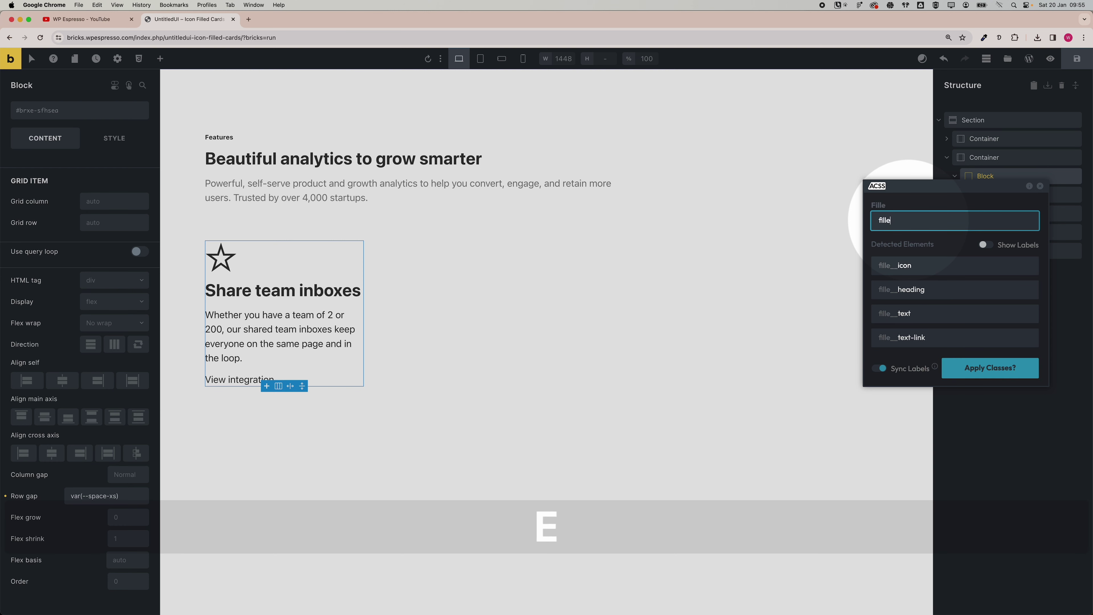
{"action": "type", "text": "d_card_icon"}
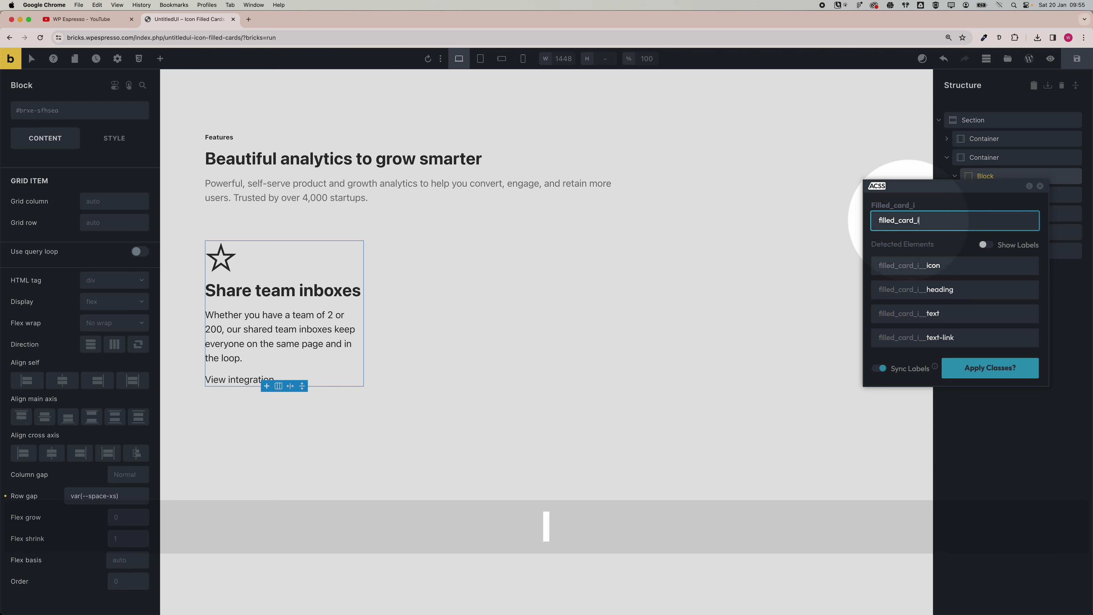
{"action": "left_click", "coordinate": [986, 367]}
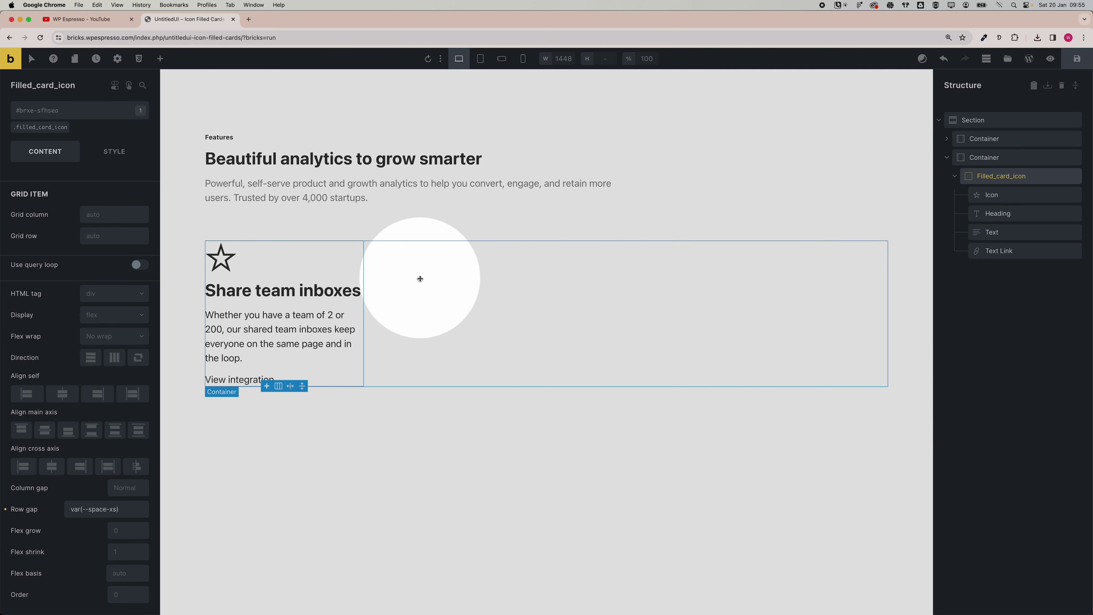
Step: Select the card's star icon, compare it with the feature icons in the Figma design, and return to the Bricks builder
{"action": "left_click", "coordinate": [223, 256]}
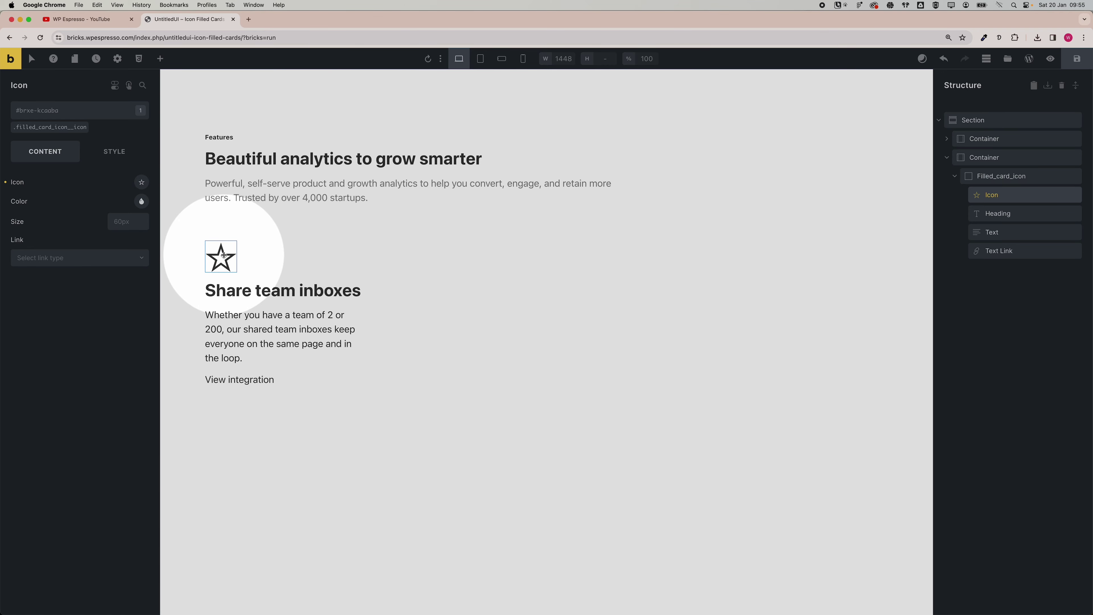
{"action": "key", "text": "super+Tab"}
{"action": "left_click", "coordinate": [328, 319]}
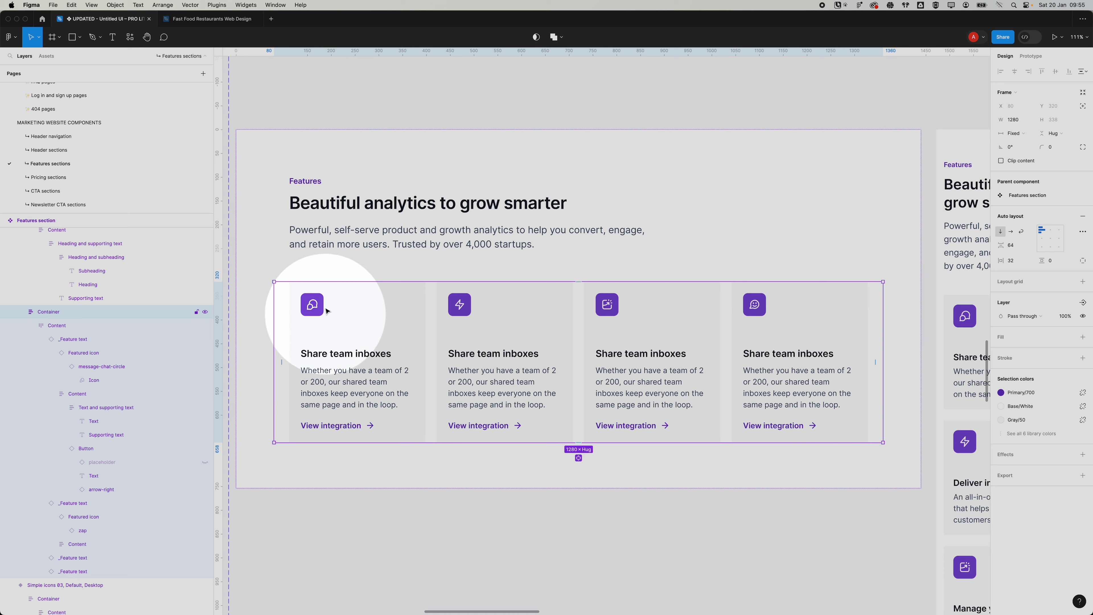
{"action": "key", "text": "super+Tab"}
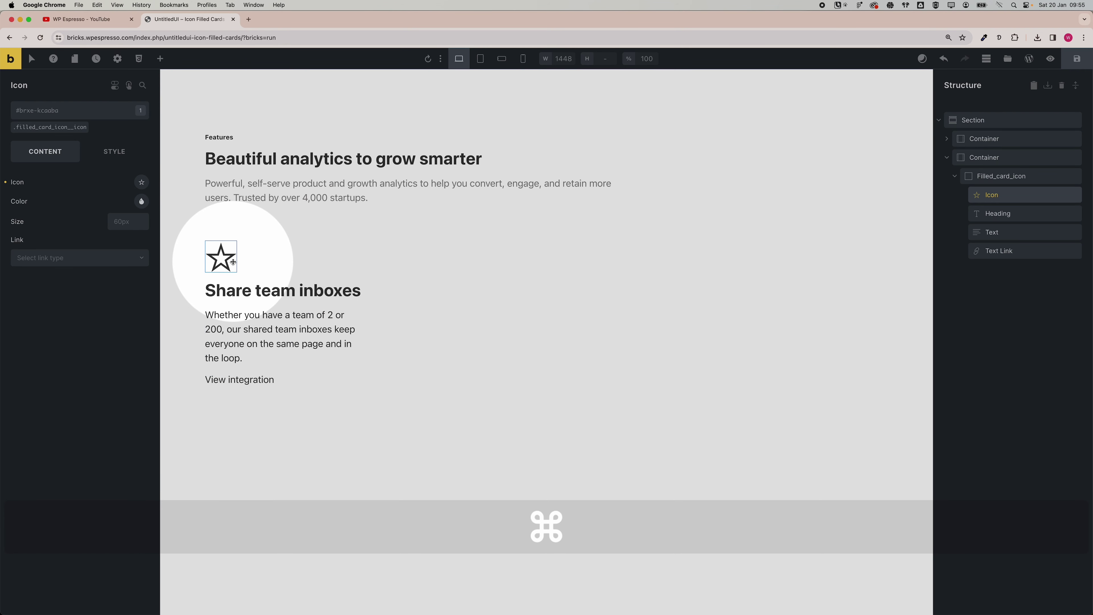
Step: Browse the Fontawesome, Ionicons and Themify icon libraries available for the card's icon
{"action": "left_click", "coordinate": [139, 186]}
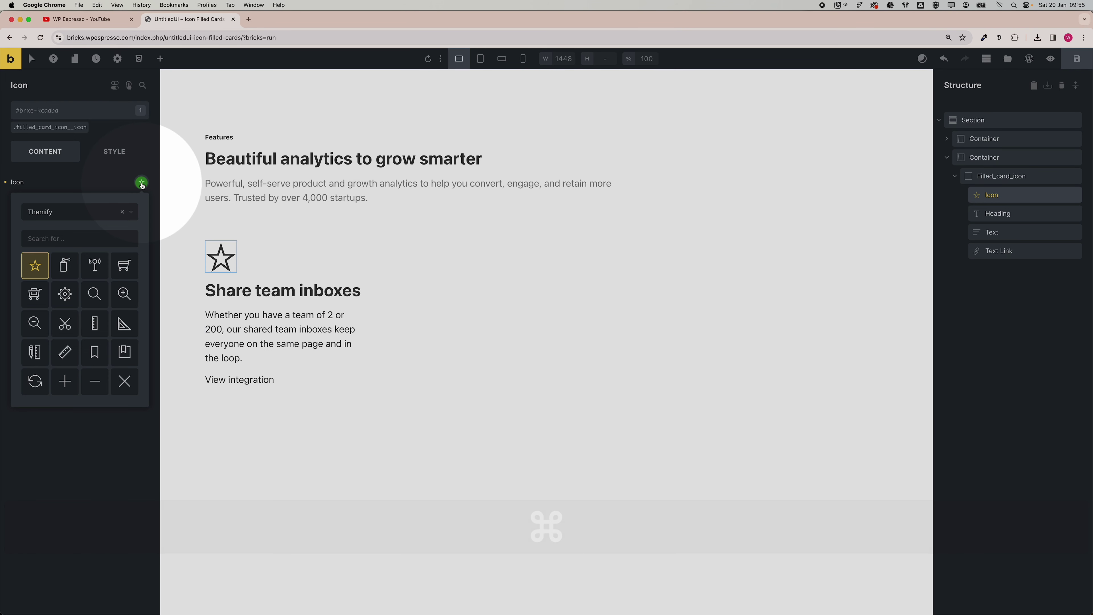
{"action": "left_click", "coordinate": [85, 212]}
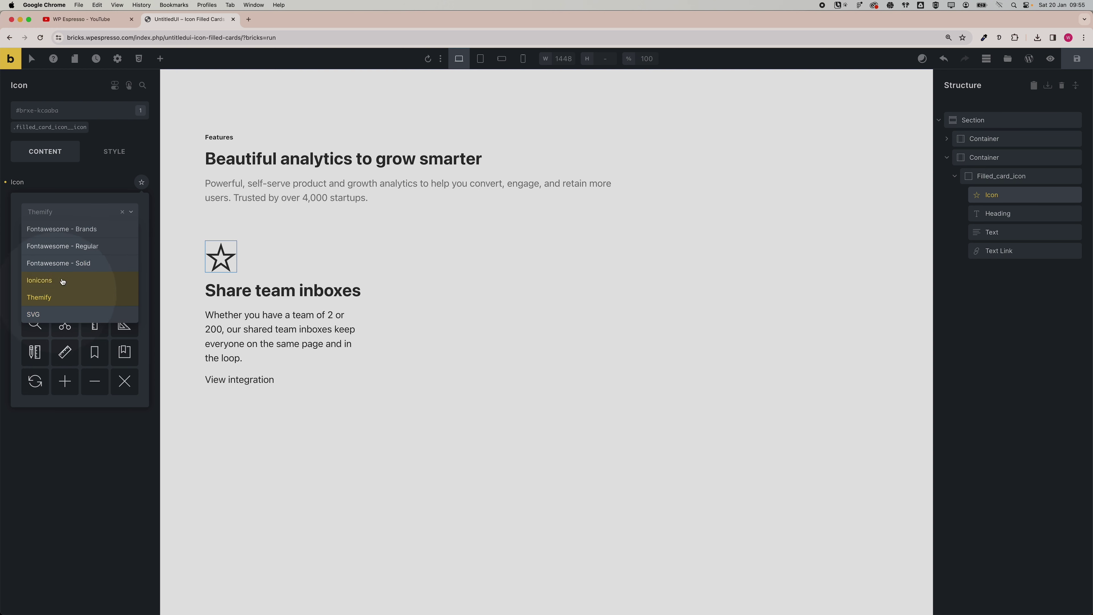
{"action": "left_click", "coordinate": [64, 263]}
{"action": "left_click", "coordinate": [71, 213]}
{"action": "left_click", "coordinate": [72, 228]}
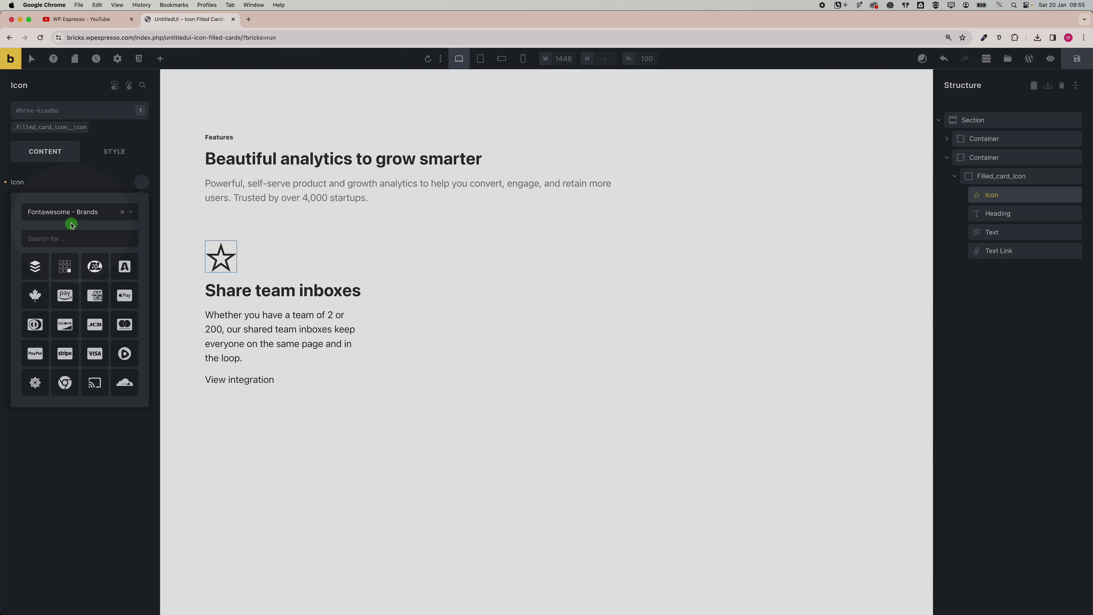
{"action": "left_click", "coordinate": [69, 216]}
{"action": "left_click", "coordinate": [70, 242]}
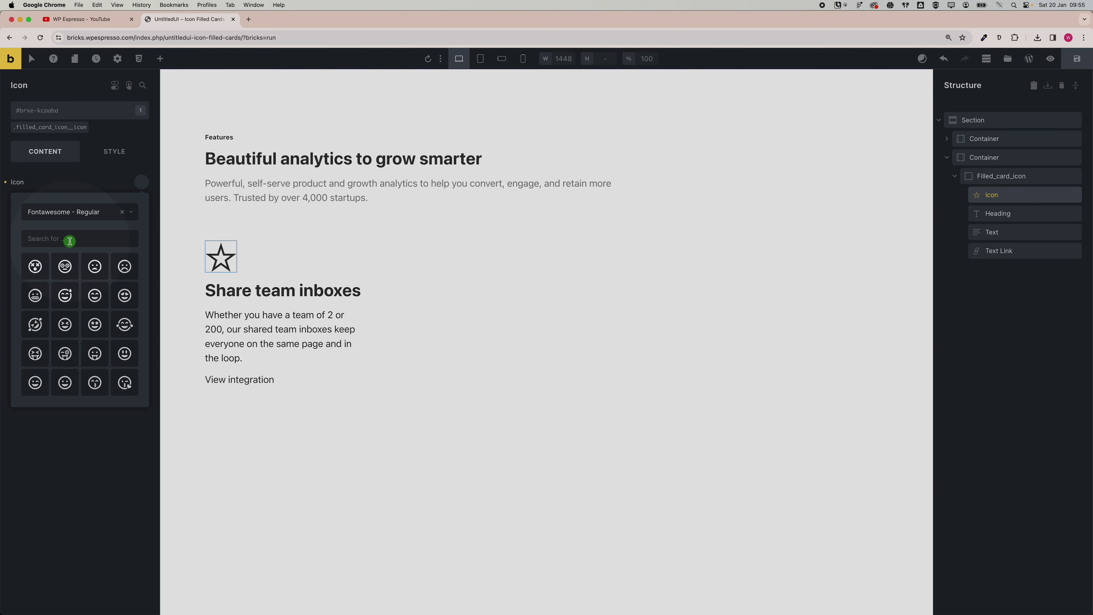
{"action": "left_click", "coordinate": [60, 216]}
{"action": "left_click", "coordinate": [54, 281]}
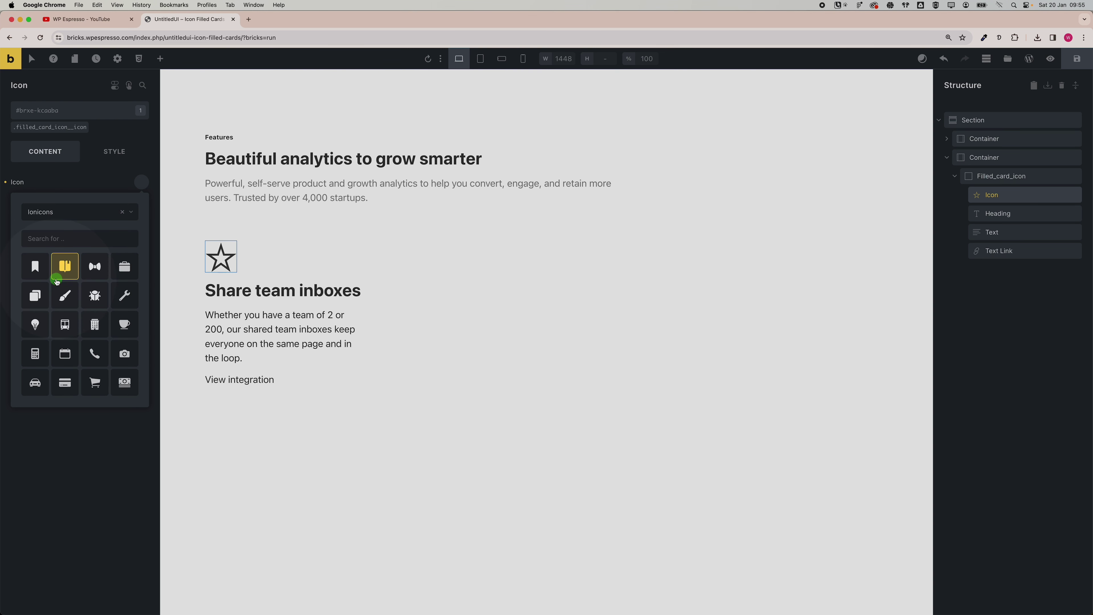
{"action": "left_click", "coordinate": [60, 216]}
{"action": "left_click", "coordinate": [63, 295]}
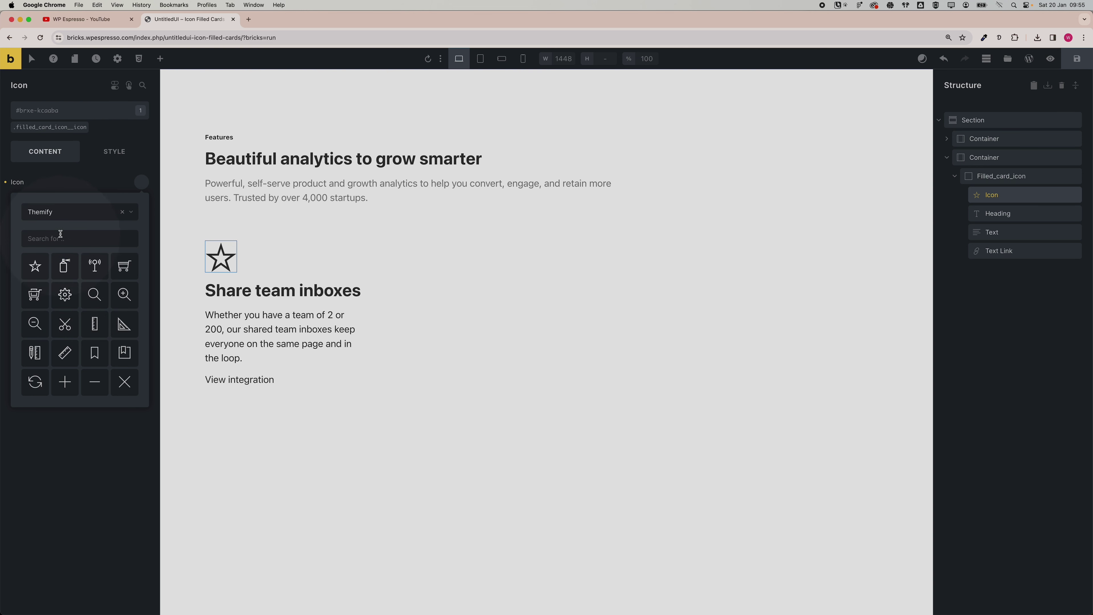
Step: Replace the card's icon with the simple WordPress logo from Fontawesome - Brands, searching the library for "wo"
{"action": "left_click", "coordinate": [57, 218]}
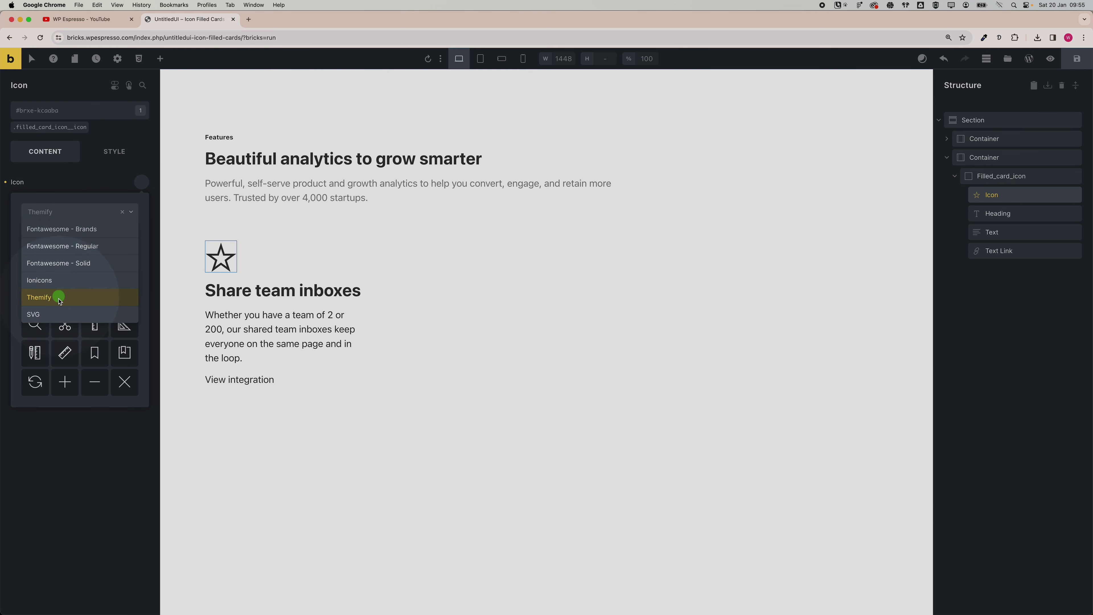
{"action": "left_click", "coordinate": [63, 234]}
{"action": "left_click", "coordinate": [65, 238]}
{"action": "type", "text": "wo"}
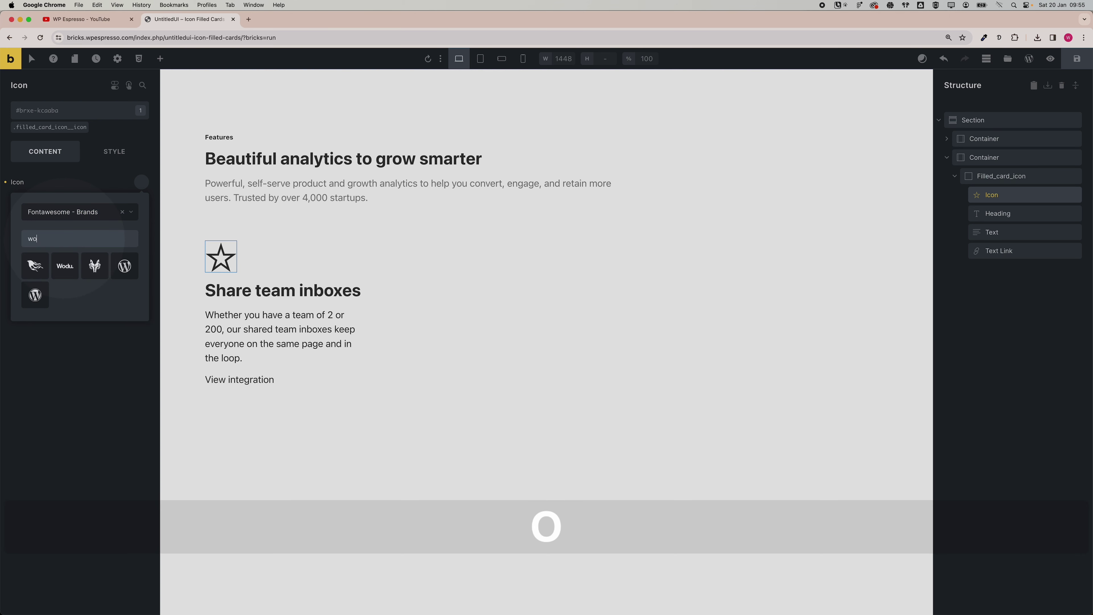
{"action": "left_click", "coordinate": [38, 296]}
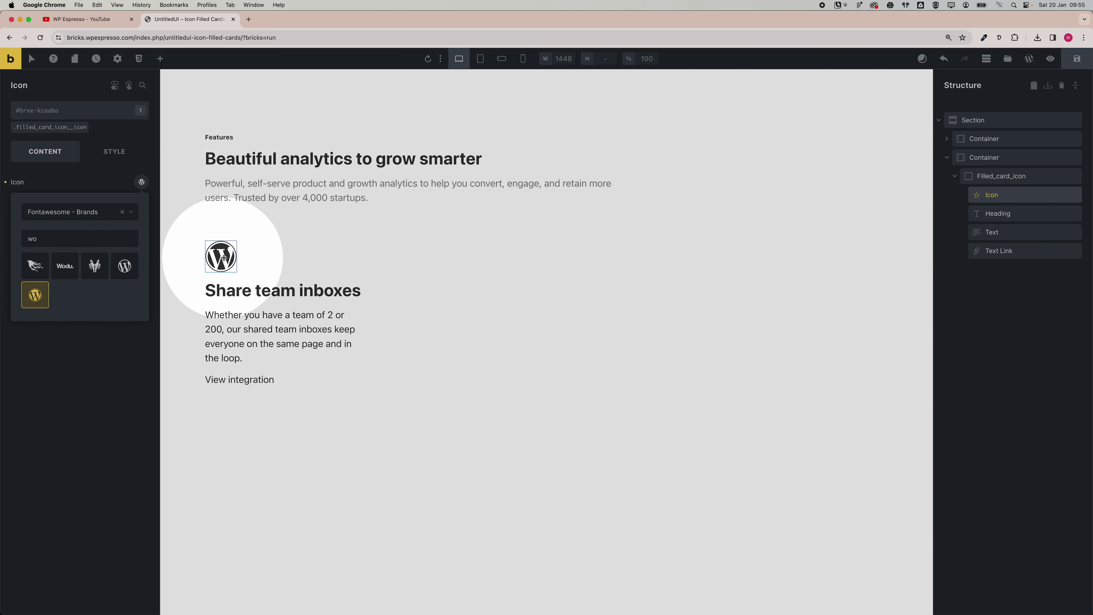
{"action": "left_click", "coordinate": [123, 267]}
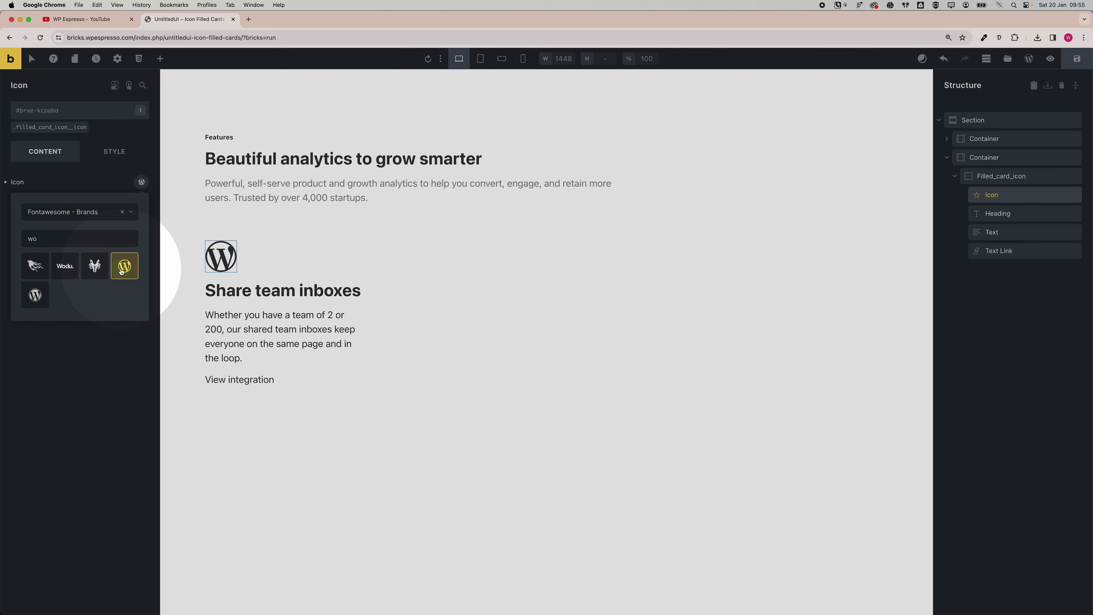
{"action": "left_click", "coordinate": [74, 185]}
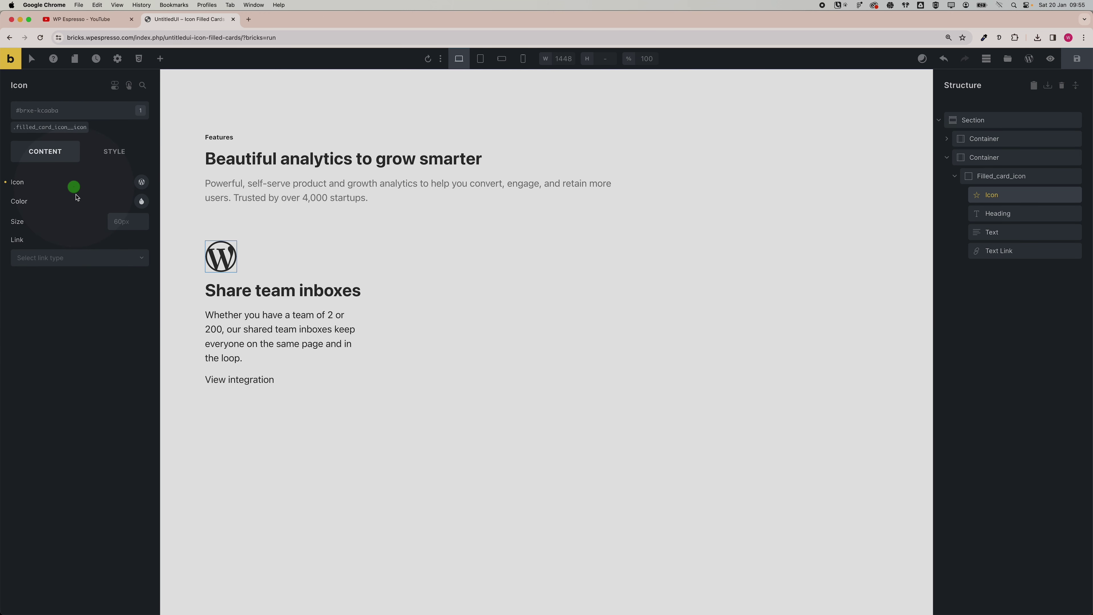
Step: Set the icon's color to white from the Automatic.css palette on the element's ID
{"action": "left_click", "coordinate": [142, 201]}
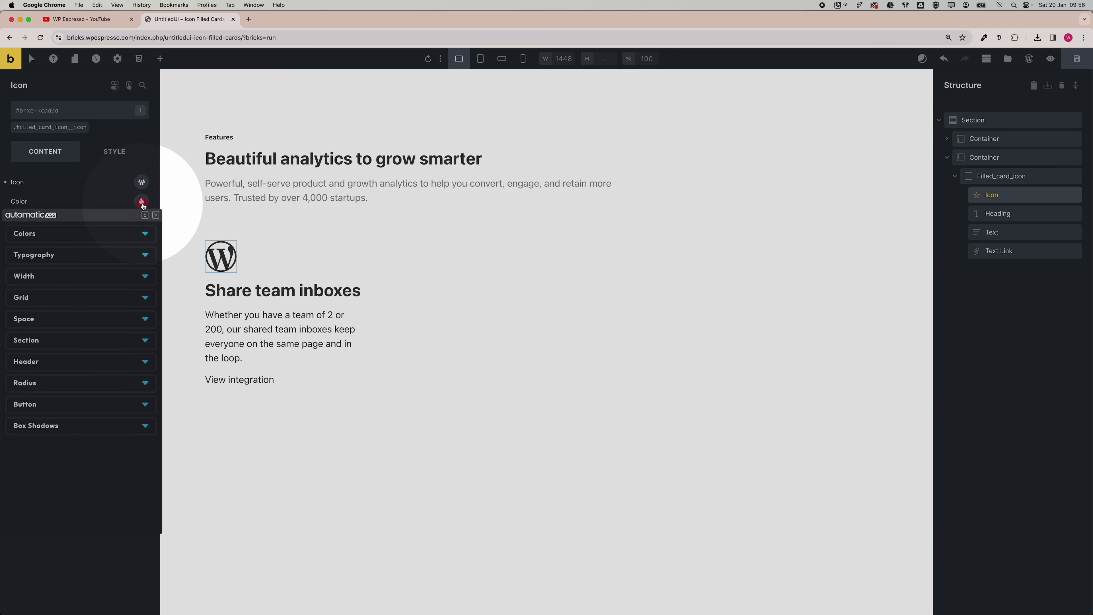
{"action": "left_click", "coordinate": [120, 232]}
{"action": "scroll", "coordinate": [43, 469], "scroll_direction": "down", "scroll_amount": 5}
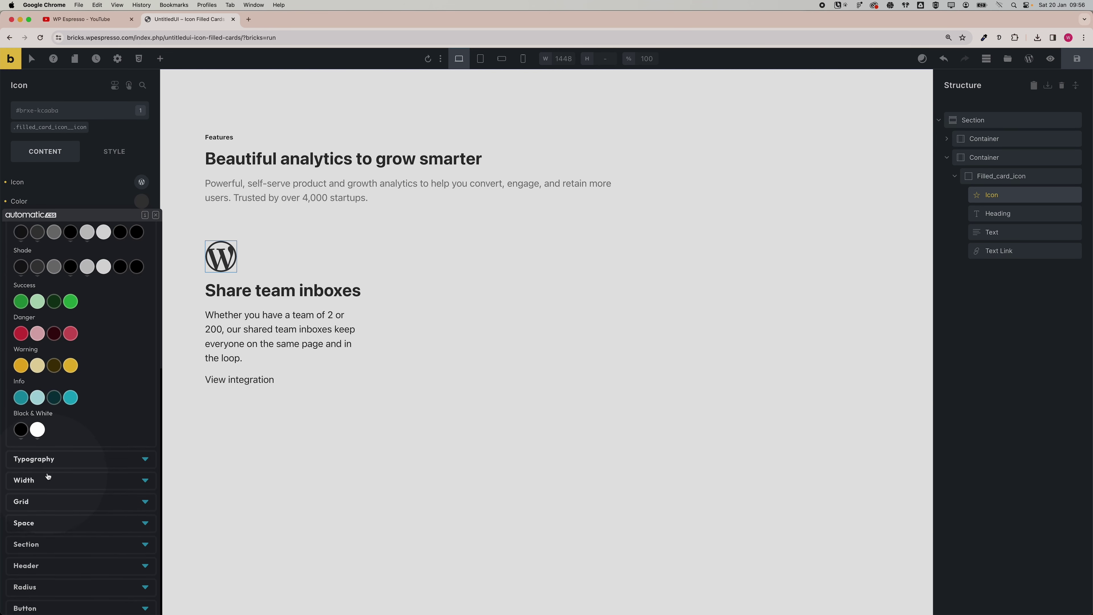
{"action": "left_click", "coordinate": [37, 422]}
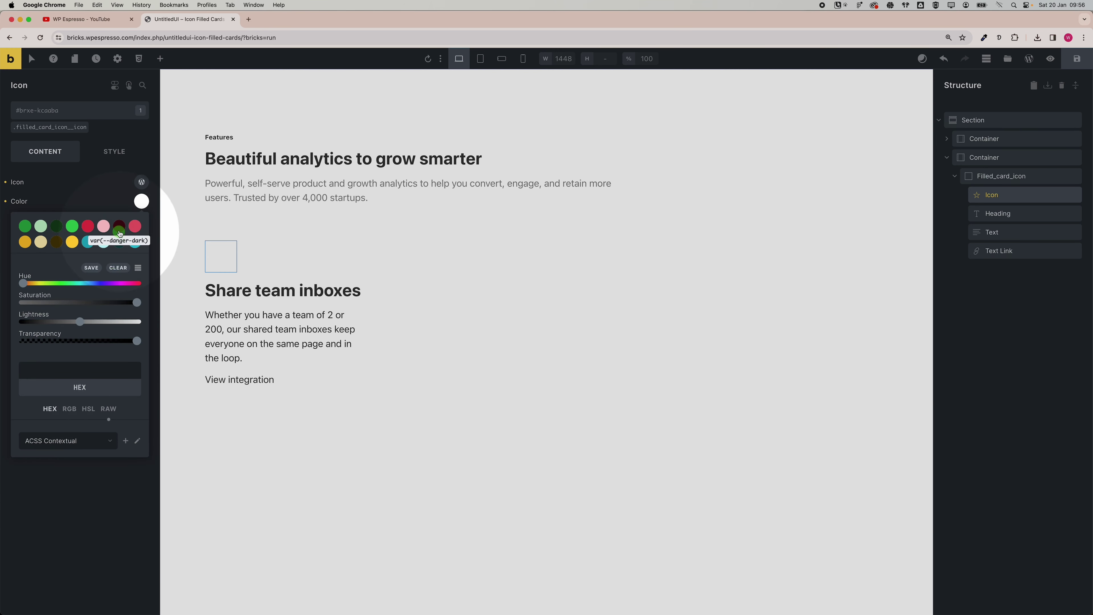
{"action": "left_click", "coordinate": [98, 209]}
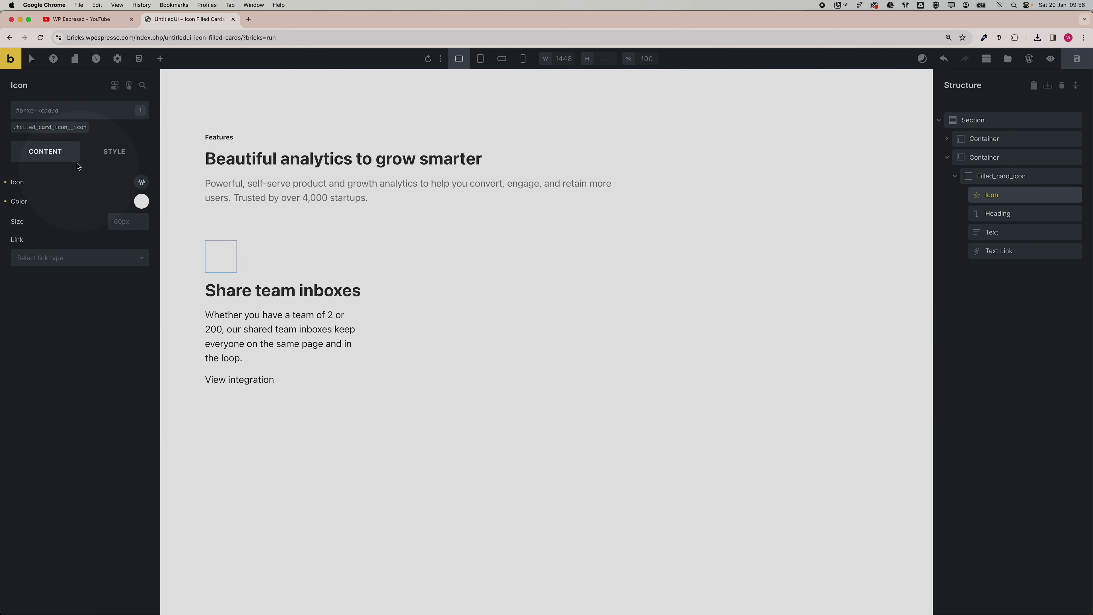
Step: Clear the white color from the icon element's ID
{"action": "left_click", "coordinate": [58, 131]}
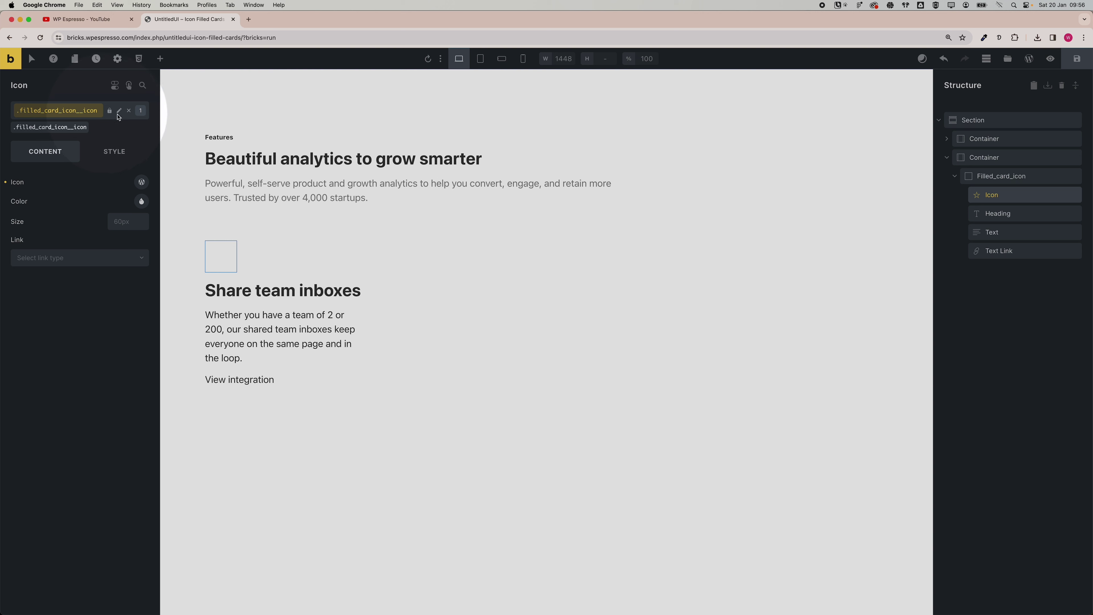
{"action": "left_click", "coordinate": [129, 111]}
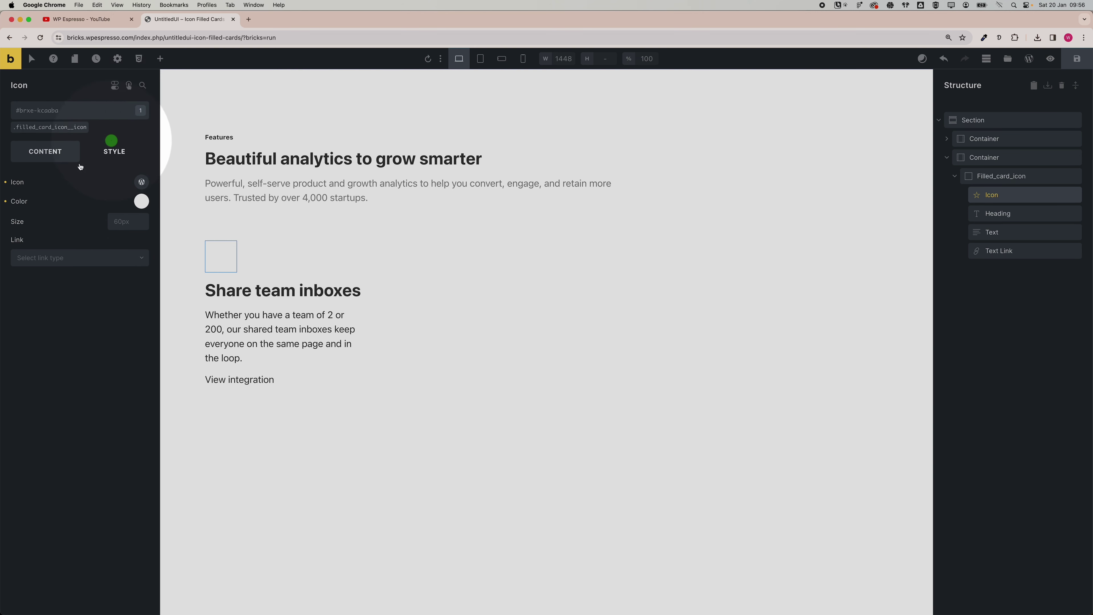
{"action": "left_click", "coordinate": [18, 202]}
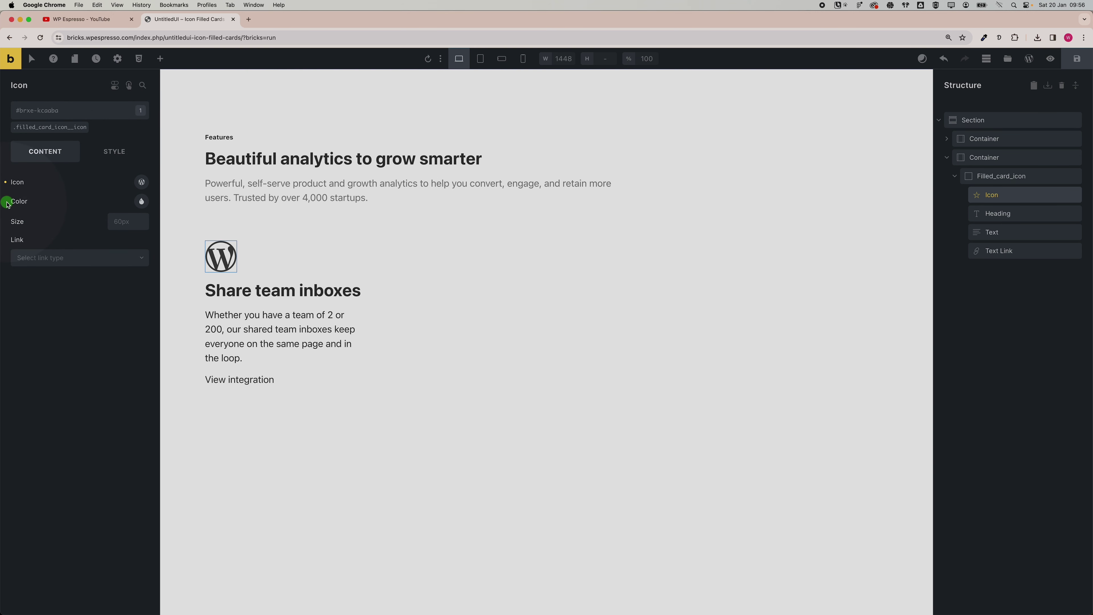
Step: Set the icon color to white on the .filled_card_icon__icon class using the Automatic.css palette
{"action": "left_click", "coordinate": [50, 127]}
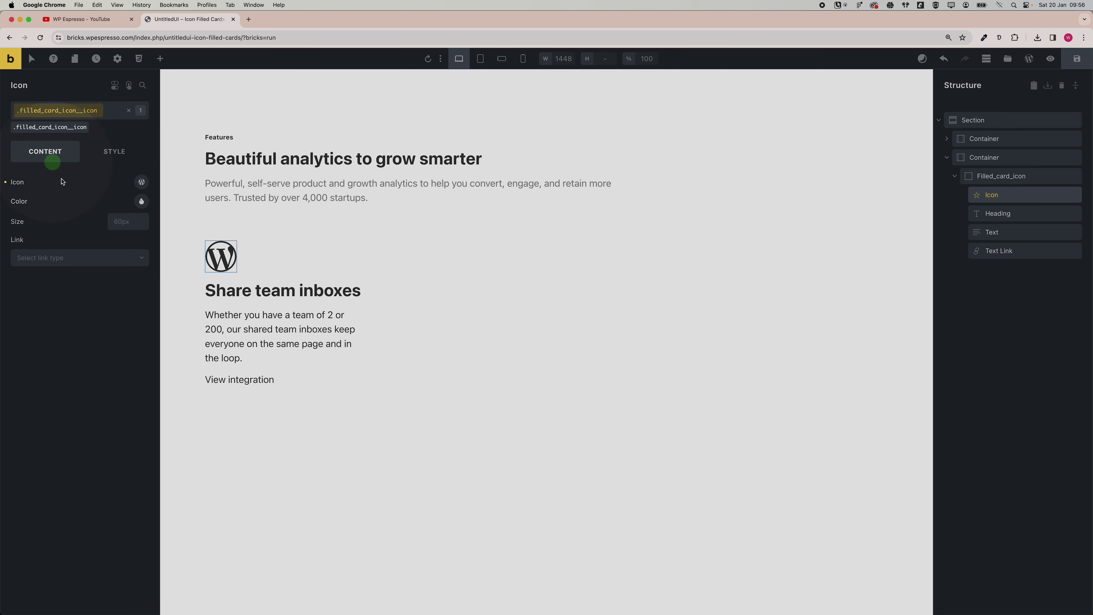
{"action": "right_click", "coordinate": [68, 225]}
{"action": "left_click", "coordinate": [66, 233]}
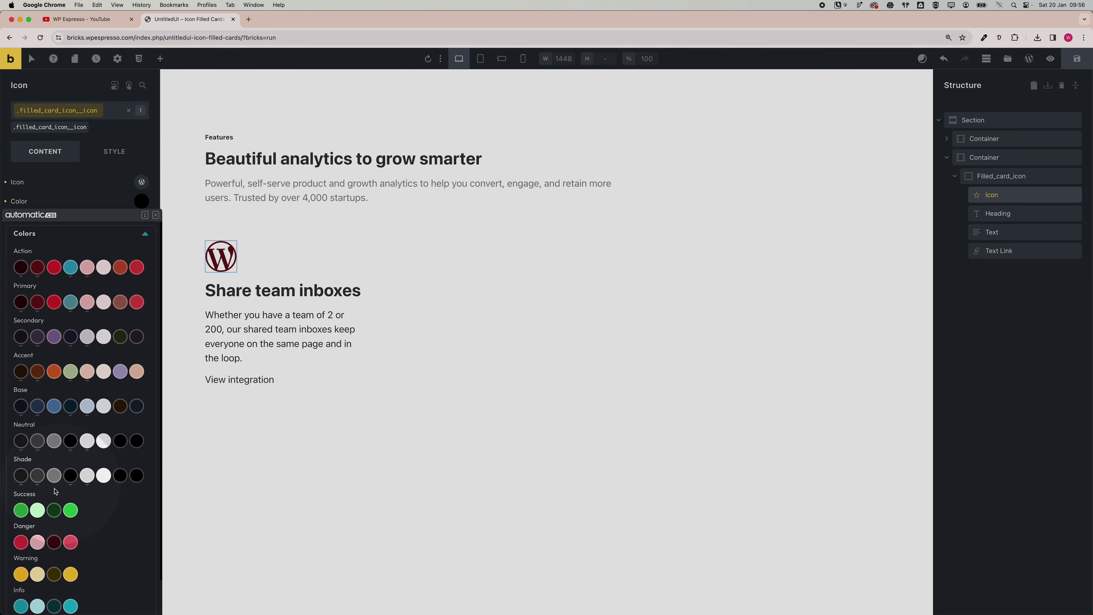
{"action": "scroll", "coordinate": [45, 417], "scroll_direction": "down", "scroll_amount": 5}
{"action": "left_click", "coordinate": [42, 420]}
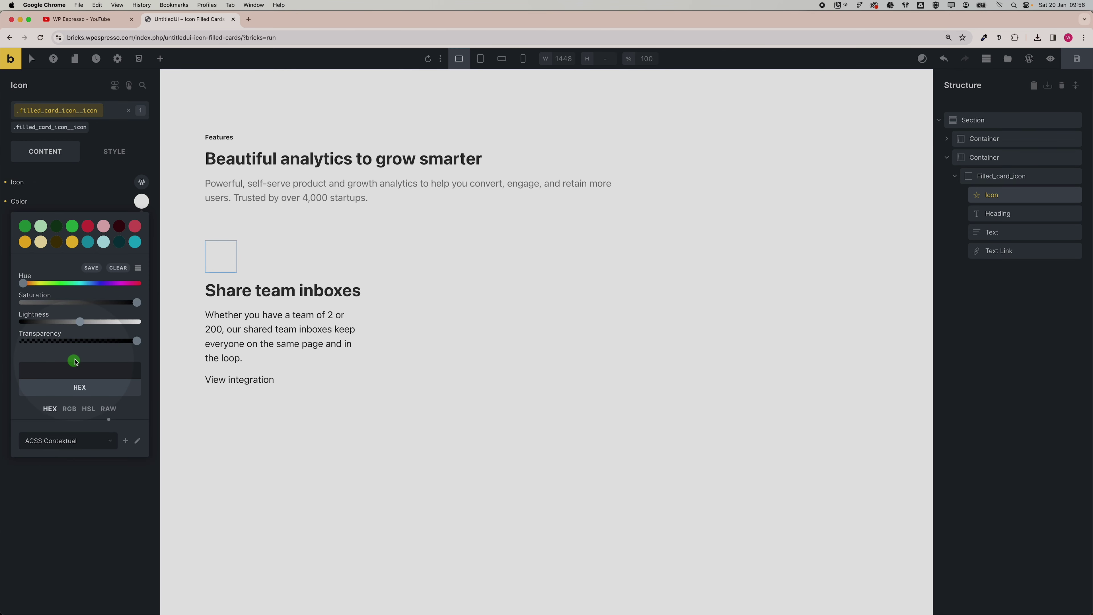
{"action": "left_click", "coordinate": [102, 209]}
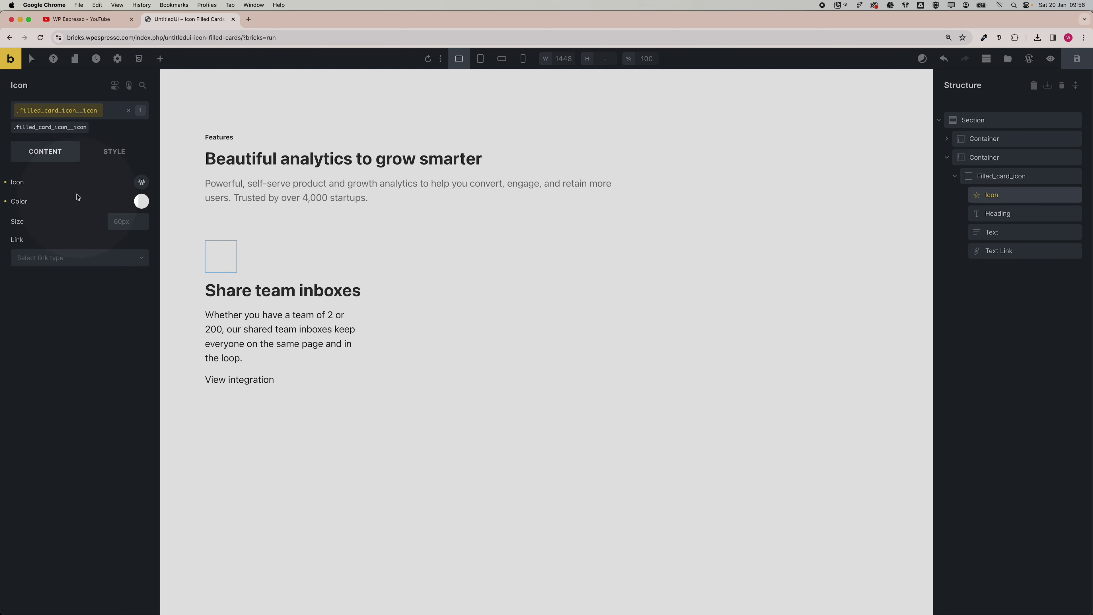
Step: Set the background color of the .filled_card_icon__icon class to the teal Action color from the Automatic.css palette
{"action": "left_click", "coordinate": [120, 151]}
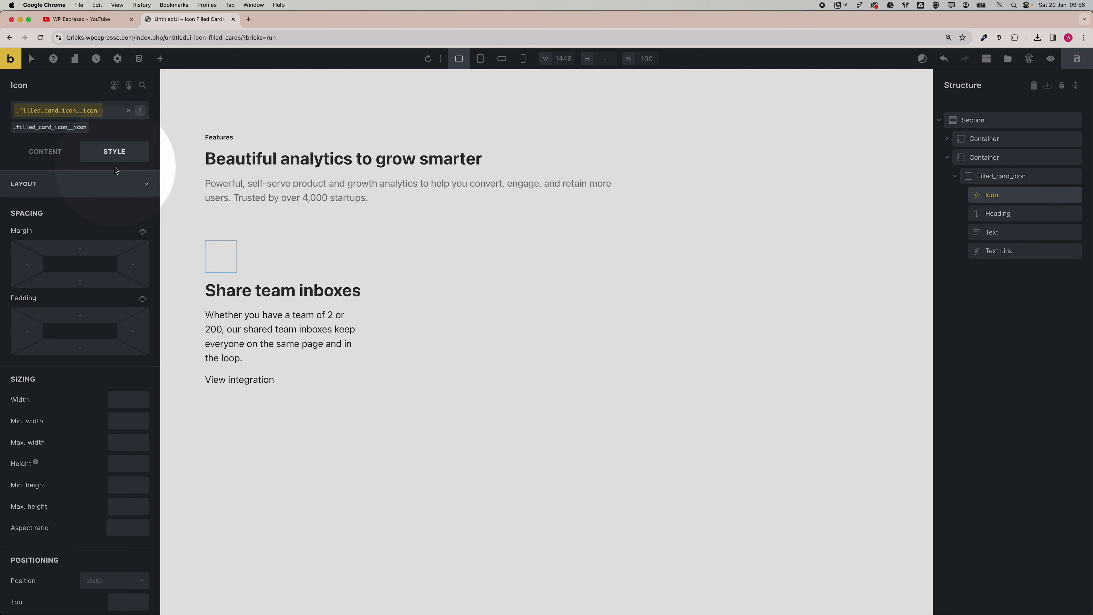
{"action": "left_click", "coordinate": [80, 313]}
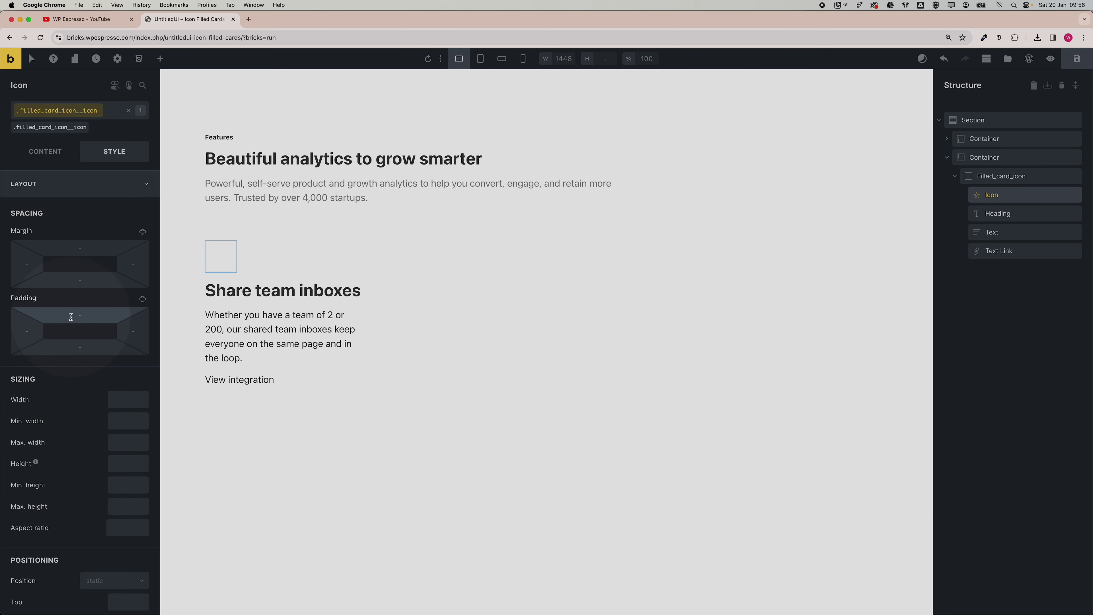
{"action": "left_click", "coordinate": [57, 193]}
{"action": "left_click", "coordinate": [56, 237]}
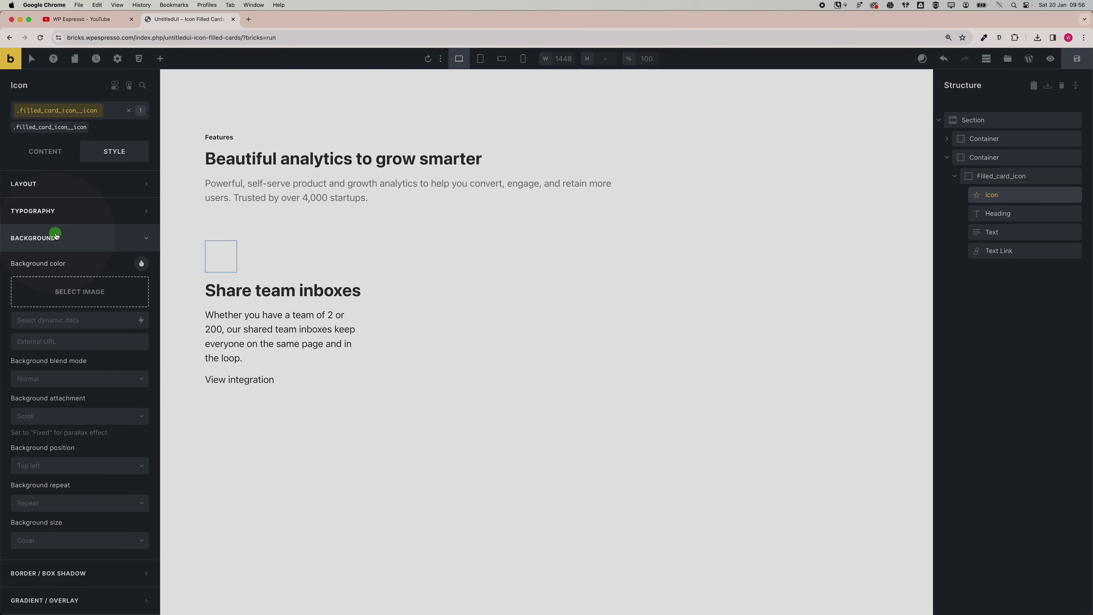
{"action": "left_click", "coordinate": [141, 264]}
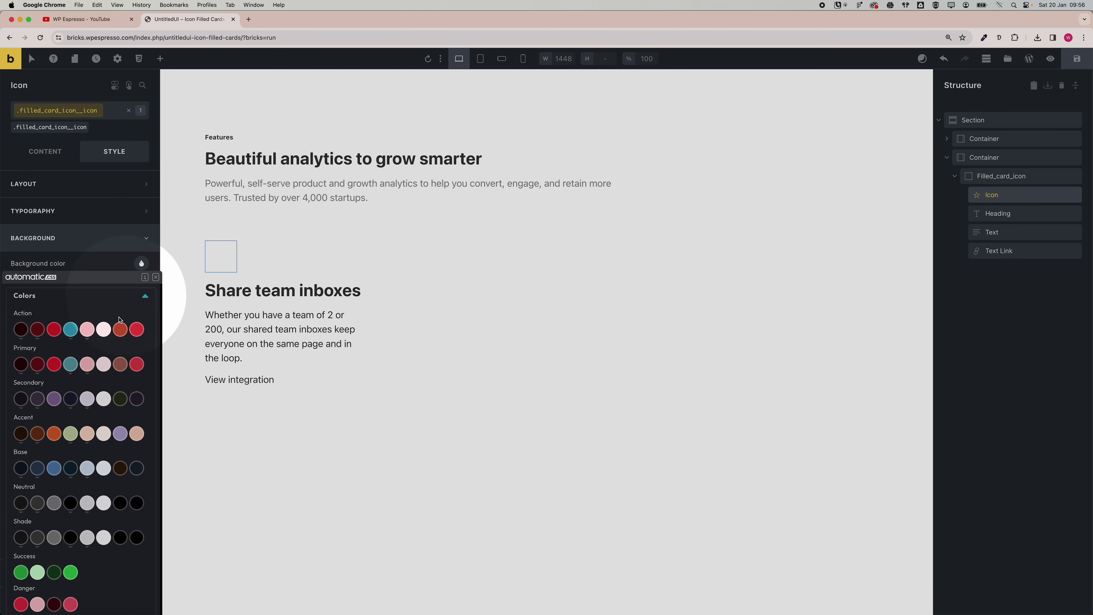
{"action": "left_click", "coordinate": [70, 330]}
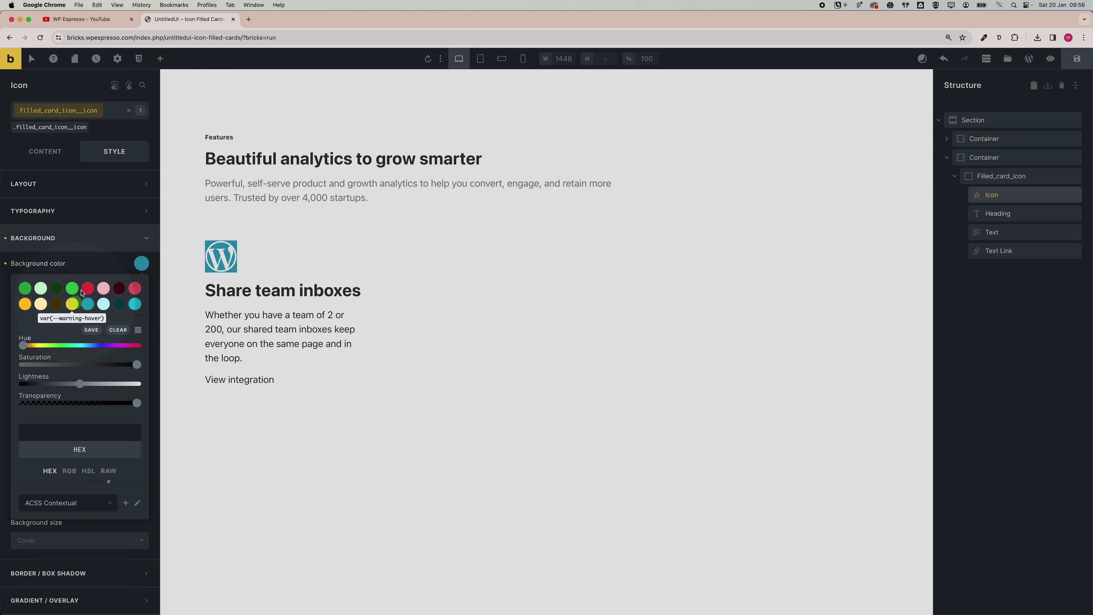
{"action": "left_click", "coordinate": [144, 240]}
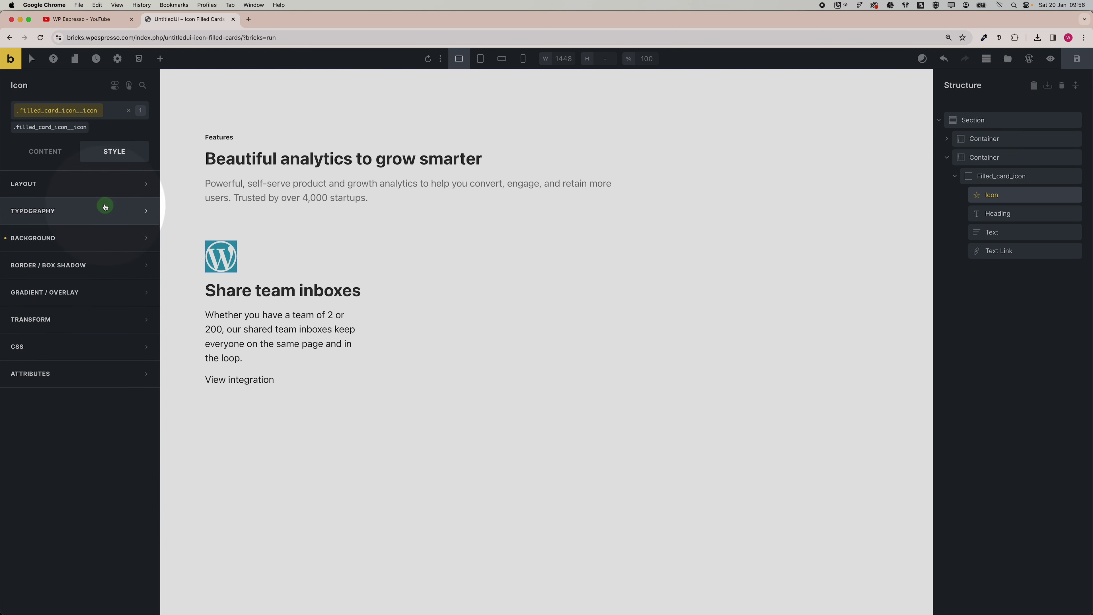
Step: Apply linked padding of var(--space-s) on all four sides of the .filled_card_icon__icon class
{"action": "left_click", "coordinate": [95, 191]}
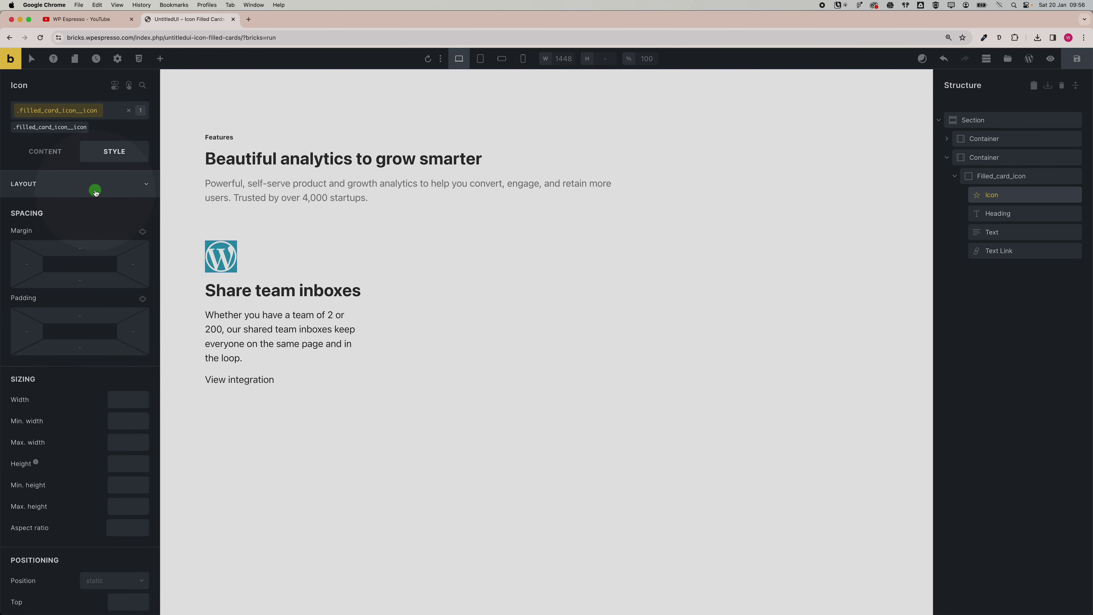
{"action": "left_click", "coordinate": [143, 298]}
{"action": "left_click", "coordinate": [89, 319]}
{"action": "right_click", "coordinate": [78, 318]}
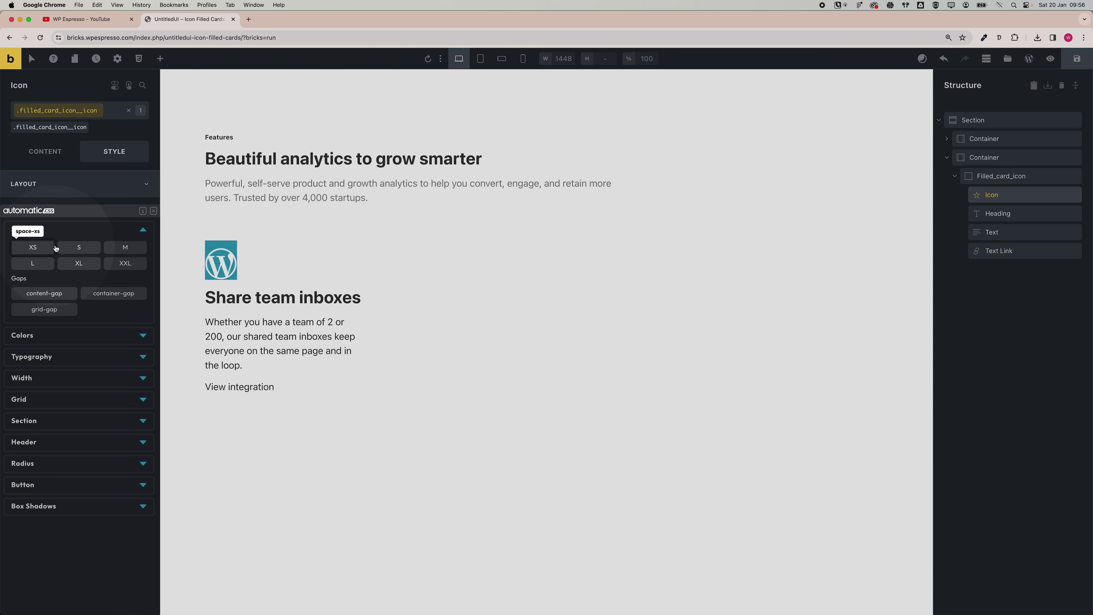
{"action": "left_click", "coordinate": [65, 249]}
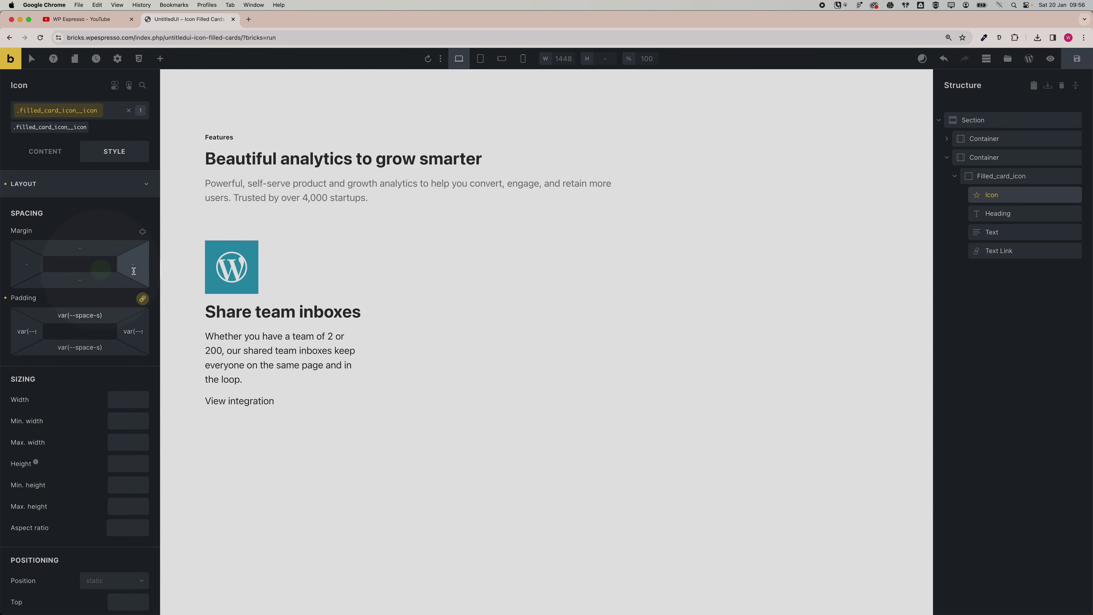
{"action": "left_click", "coordinate": [45, 151]}
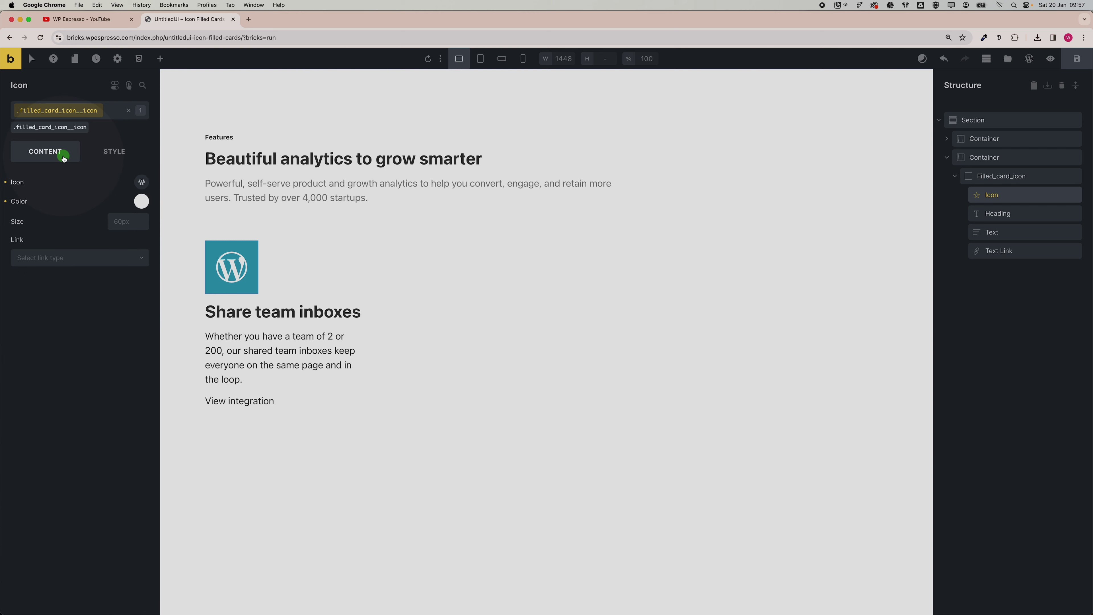
Step: Set the icon size on the .filled_card_icon__icon class to 1.4em, trying 2em, 1.5em and 1.6em first
{"action": "left_click", "coordinate": [130, 223]}
{"action": "type", "text": "2em"}
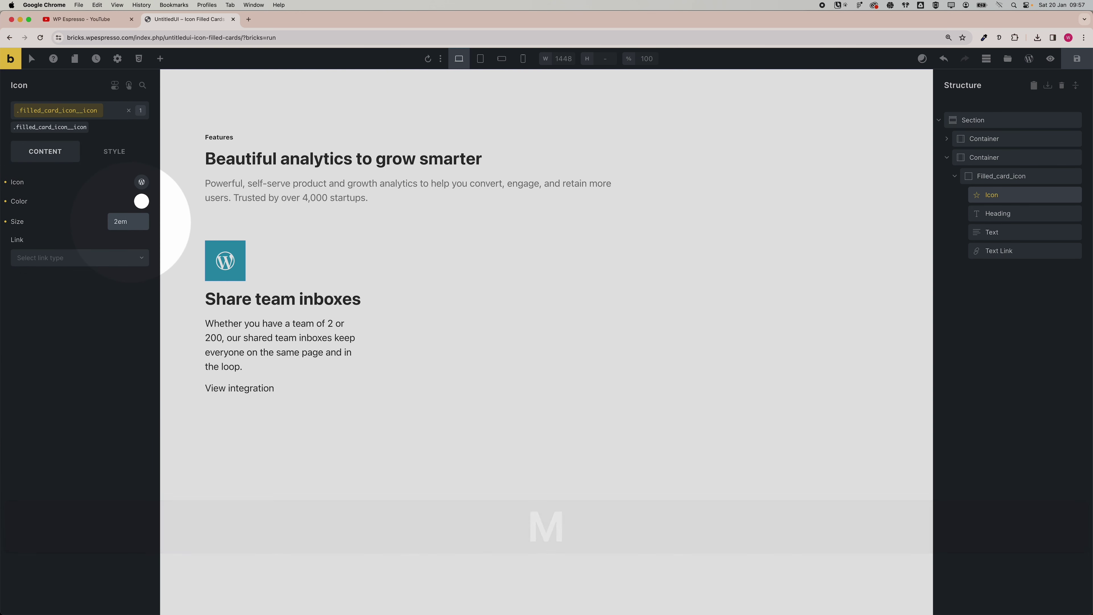
{"action": "key", "text": "Left"}
{"action": "key", "text": "Left"}
{"action": "key", "text": "BackSpace"}
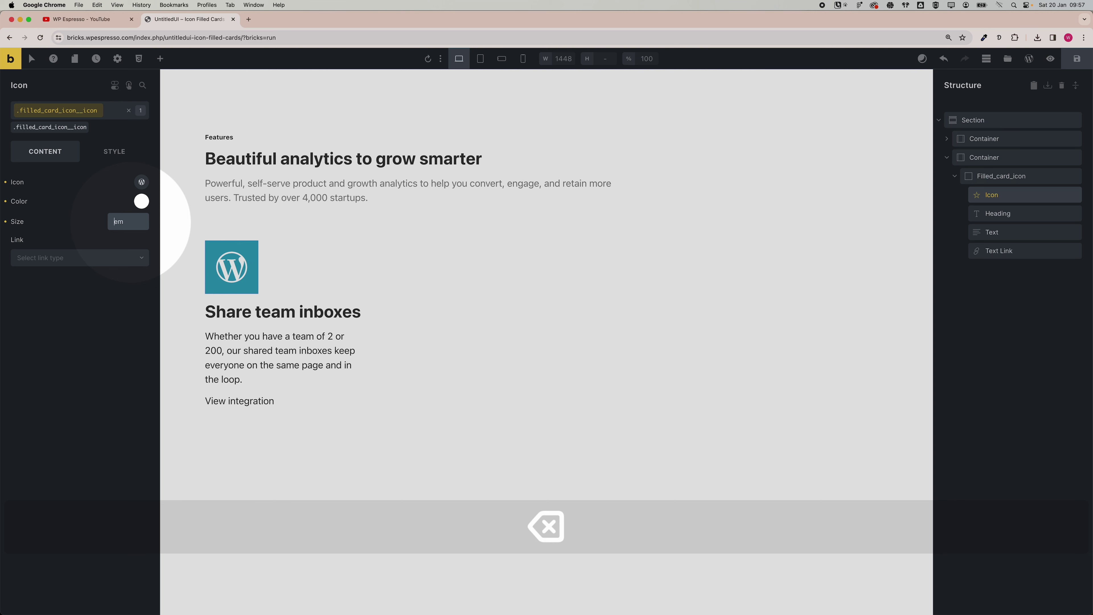
{"action": "type", "text": "1.5"}
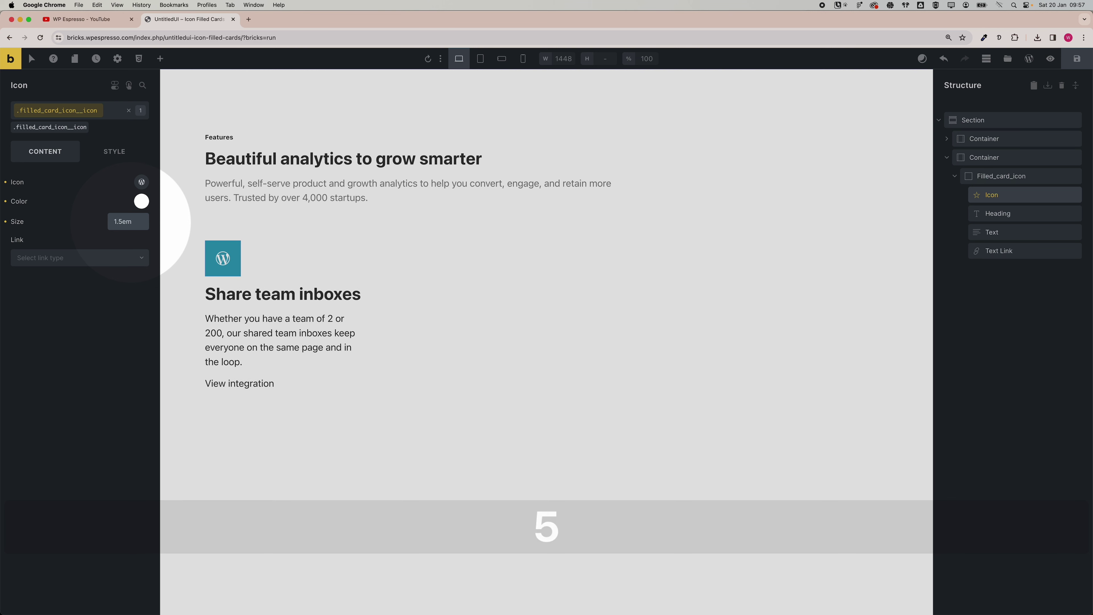
{"action": "key", "text": "BackSpace"}
{"action": "type", "text": "6"}
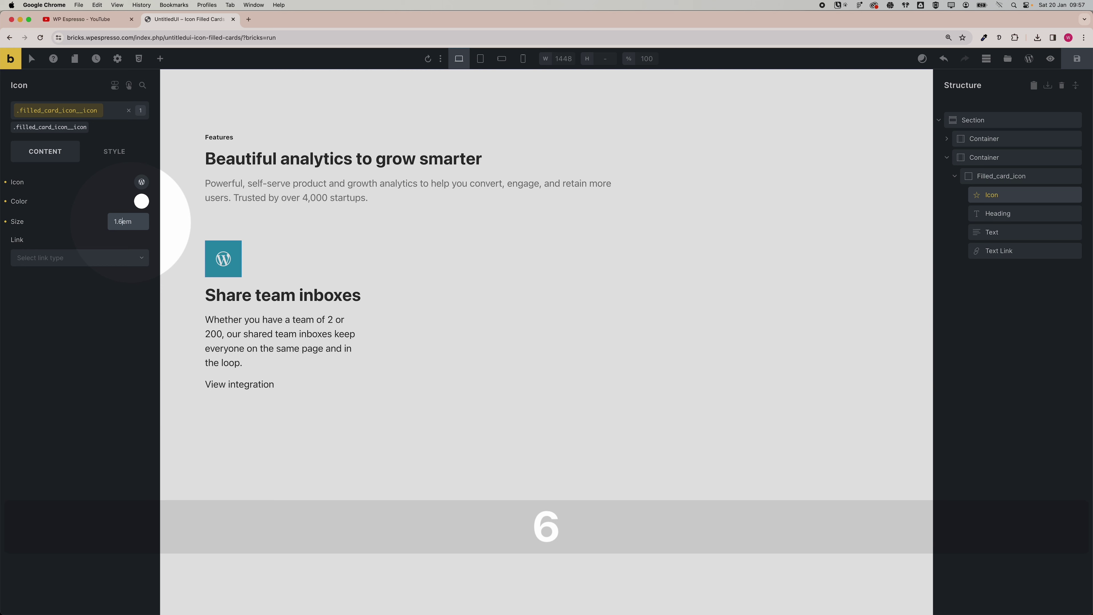
{"action": "key", "text": "BackSpace"}
{"action": "type", "text": "4"}
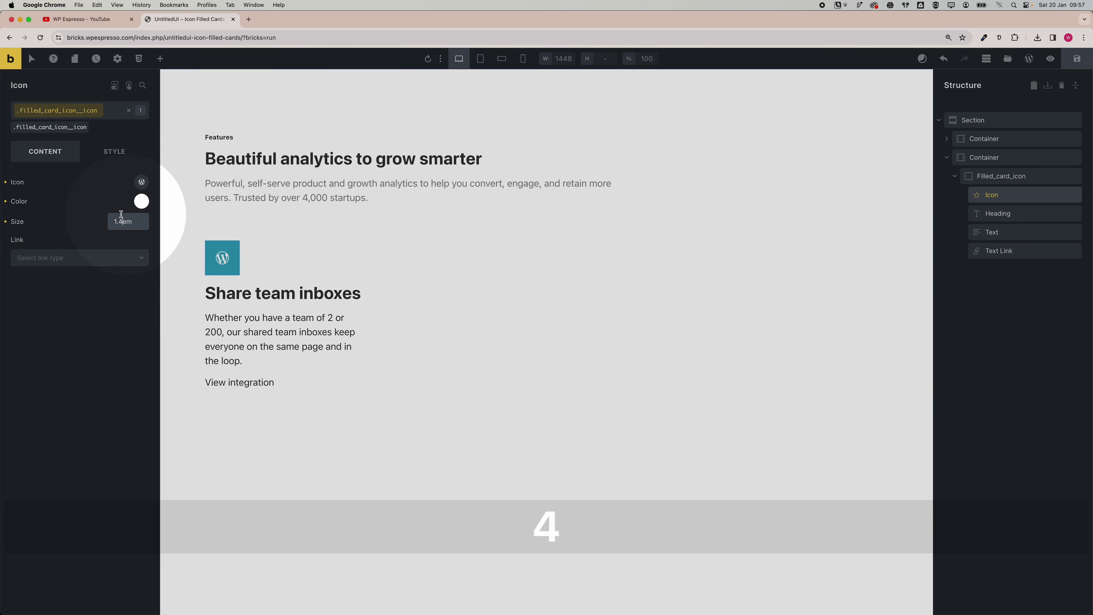
Step: Reduce the linked padding of the .filled_card_icon__icon class to var(--space-xs) on all four sides
{"action": "left_click", "coordinate": [119, 151]}
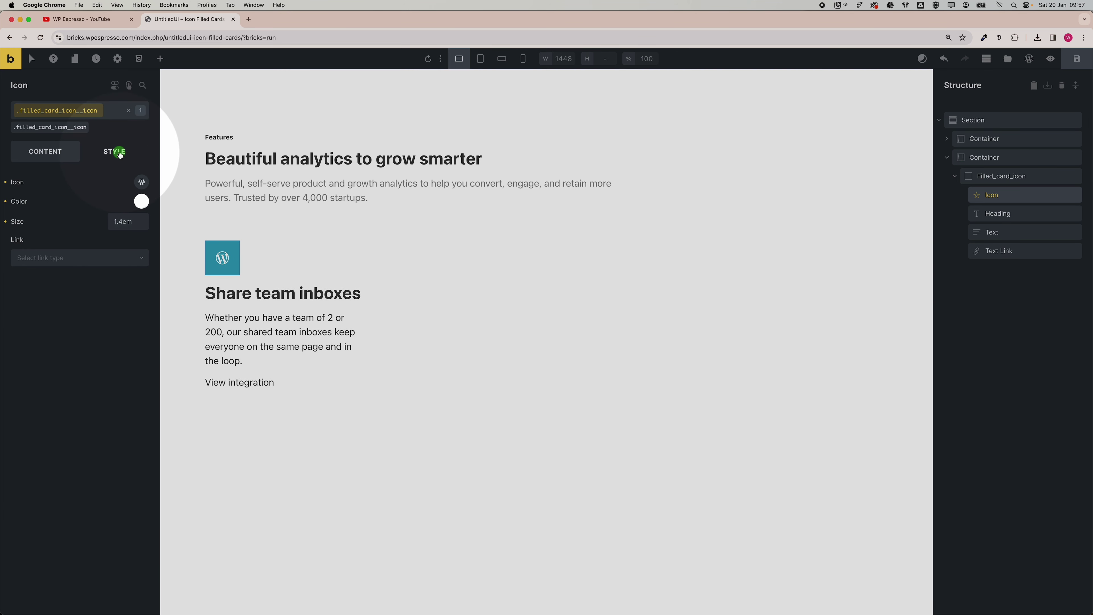
{"action": "left_click", "coordinate": [89, 313]}
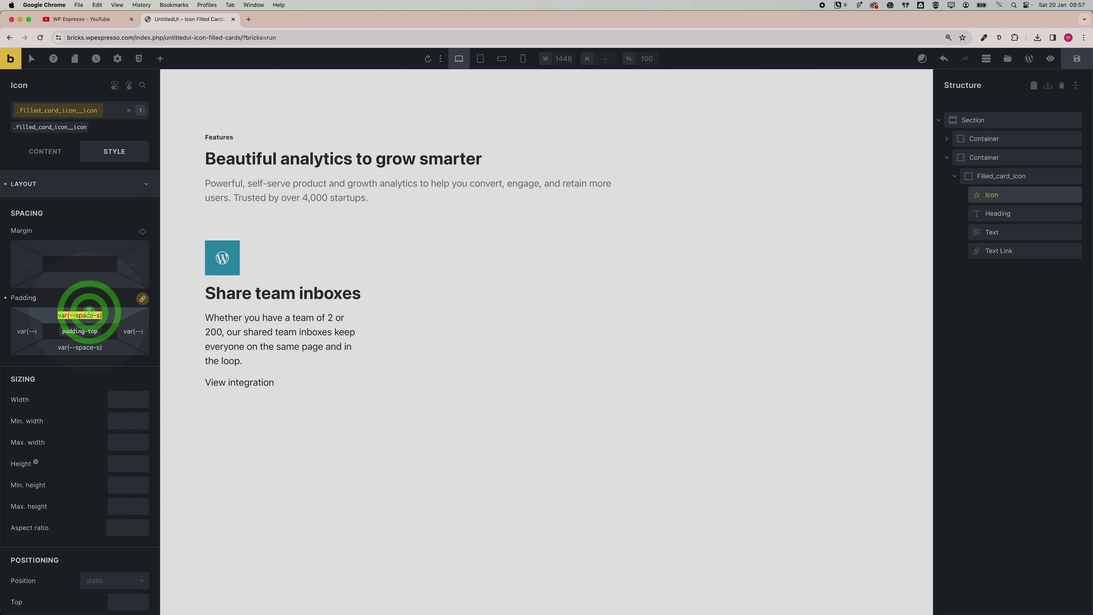
{"action": "right_click", "coordinate": [89, 313]}
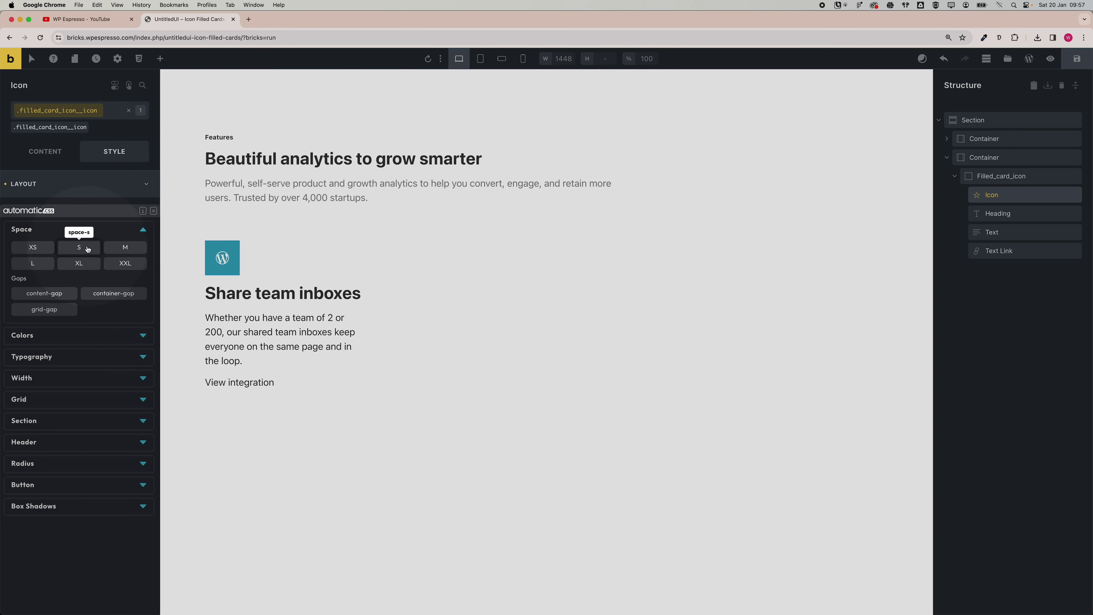
{"action": "key", "text": "Tab"}
{"action": "left_click", "coordinate": [34, 248]}
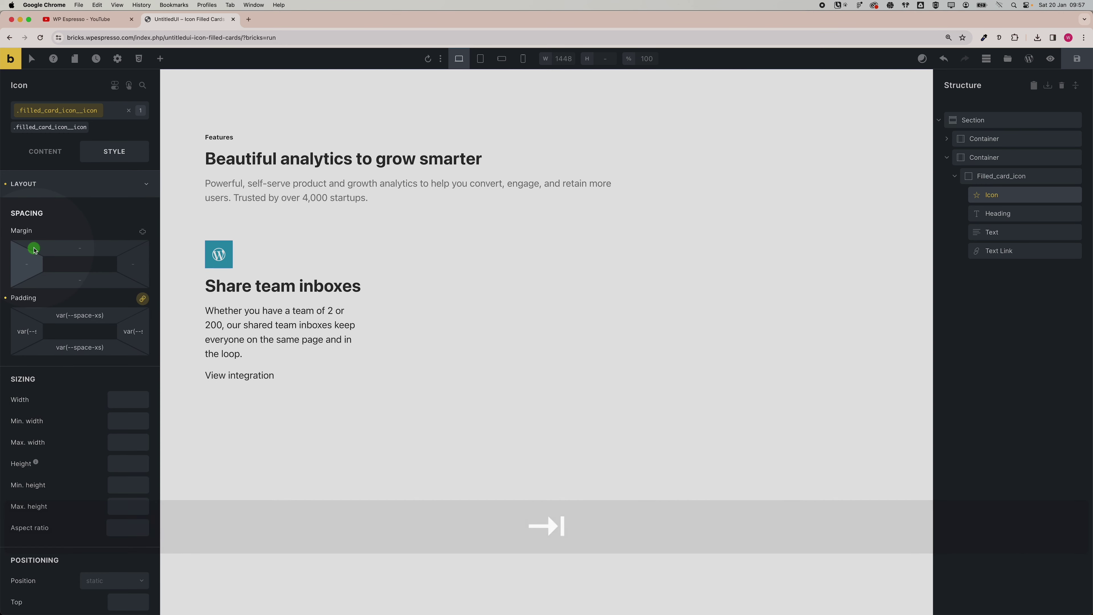
Step: Round all four corners of the .filled_card_icon__icon class with a linked border radius of var(--radius-s)
{"action": "left_click", "coordinate": [89, 195]}
{"action": "left_click", "coordinate": [86, 263]}
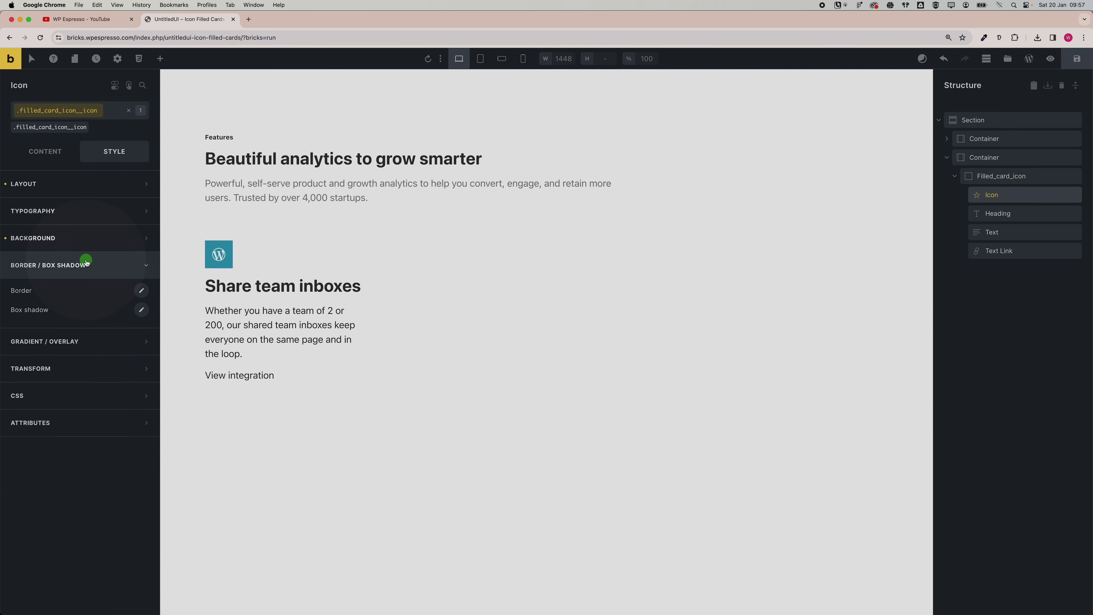
{"action": "left_click", "coordinate": [142, 292]}
{"action": "right_click", "coordinate": [46, 435]}
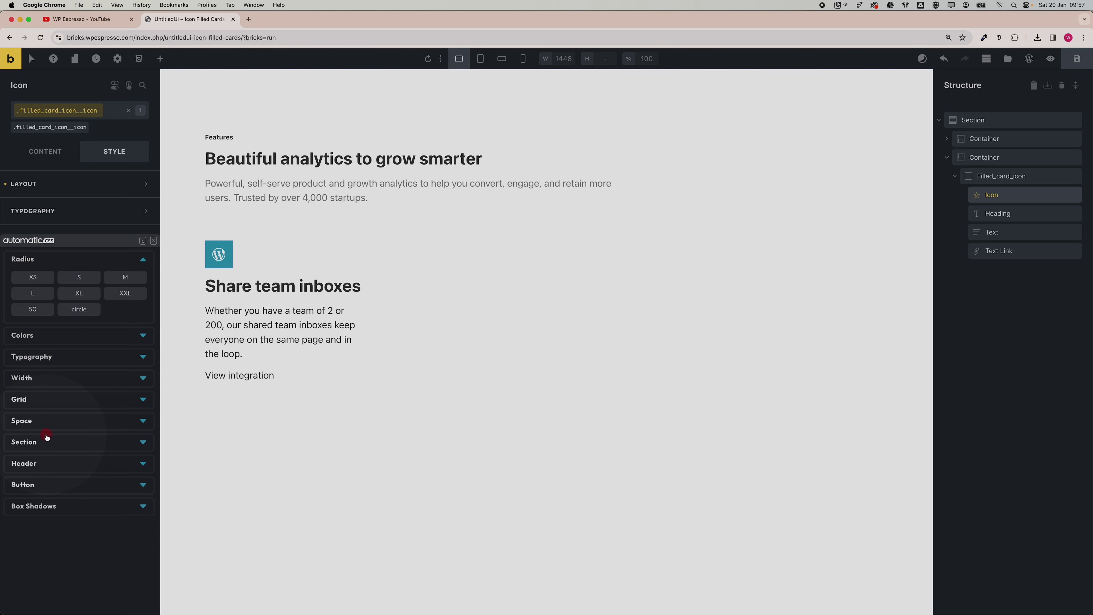
{"action": "left_click", "coordinate": [78, 278]}
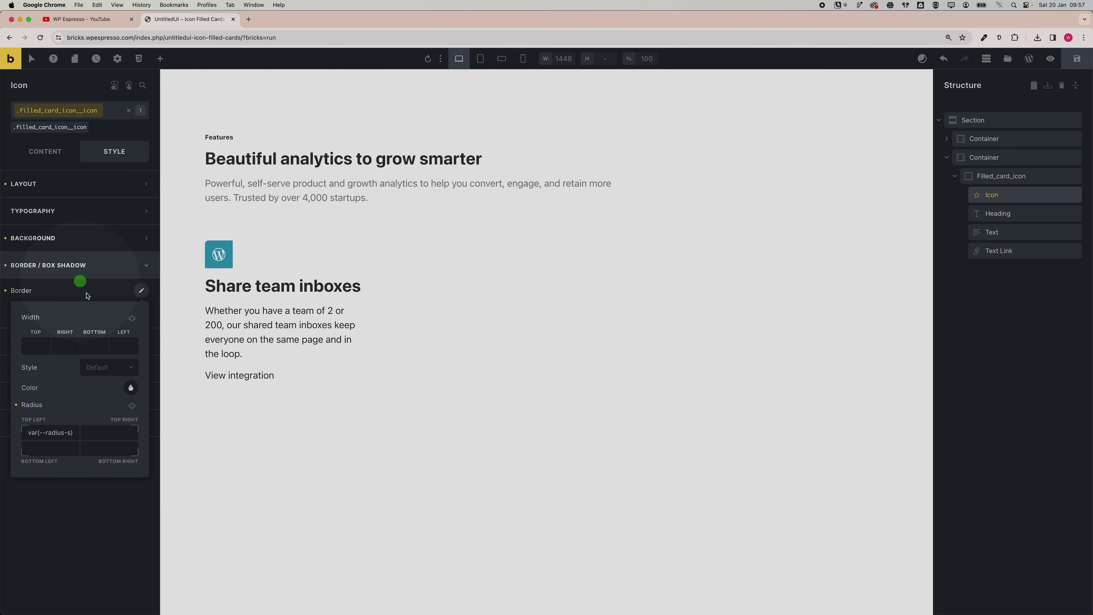
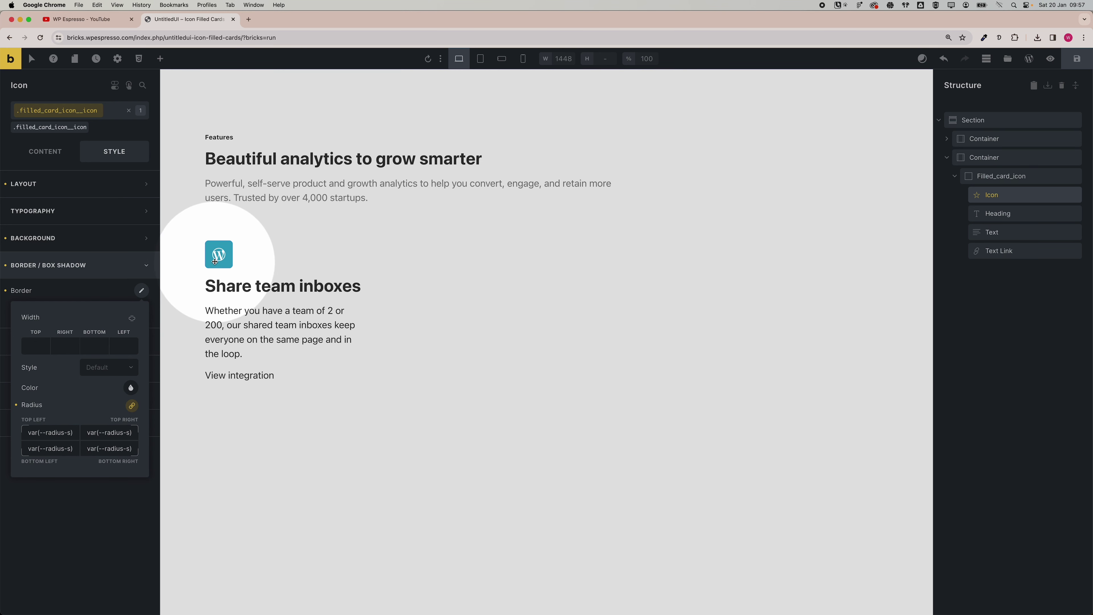
Step: Set the font size of the .filled_card_icon__heading class to var(--text-m), comparing it with the Figma card design
{"action": "left_click", "coordinate": [230, 288]}
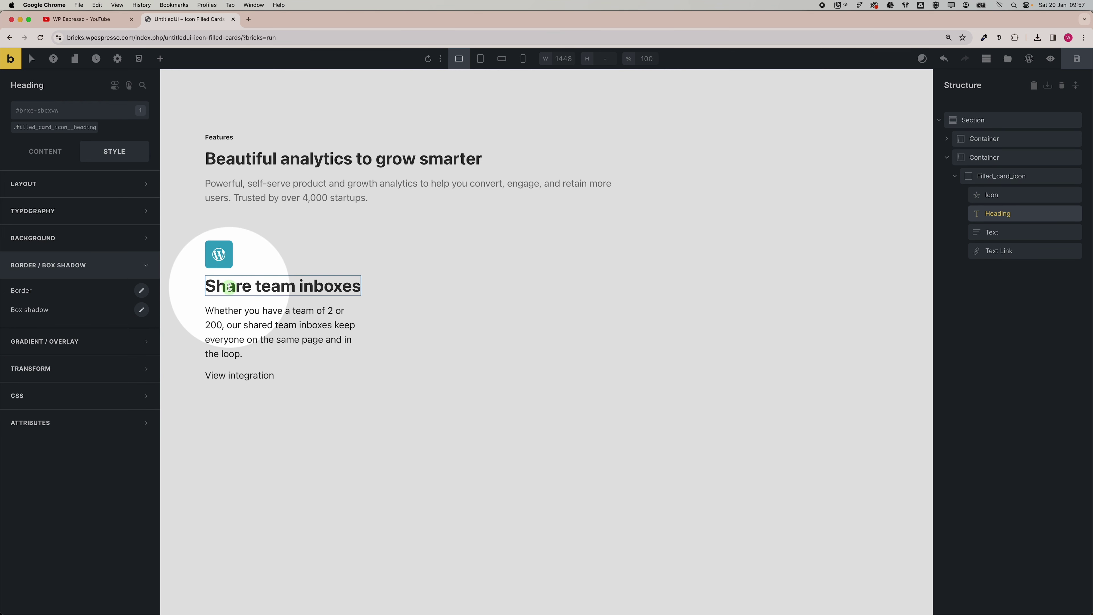
{"action": "left_click", "coordinate": [66, 128]}
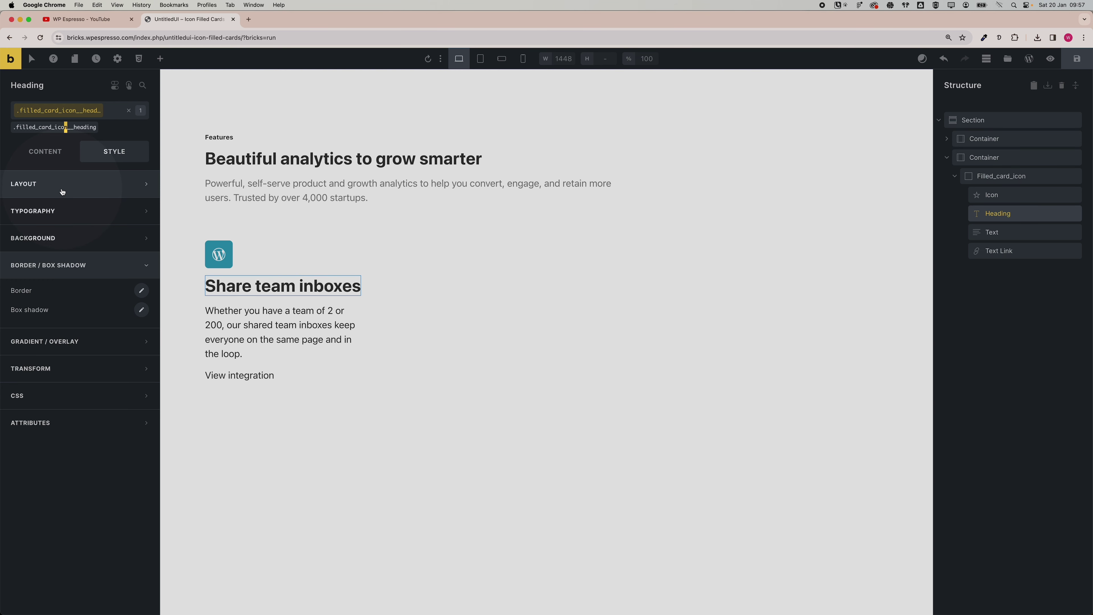
{"action": "left_click", "coordinate": [98, 210]}
{"action": "right_click", "coordinate": [124, 263]}
{"action": "left_click", "coordinate": [125, 264]}
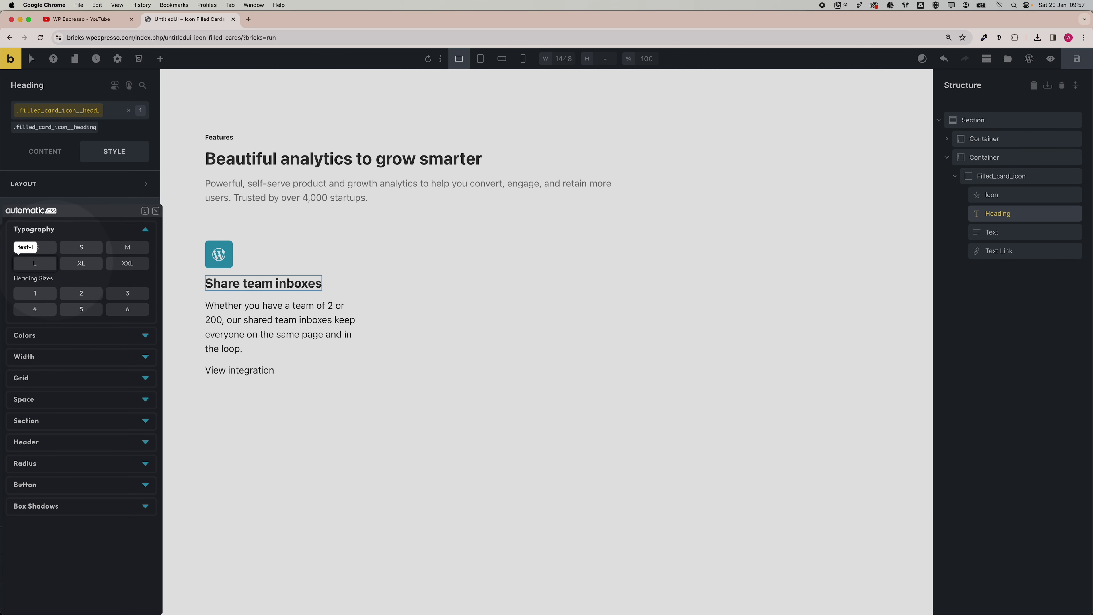
{"action": "left_click", "coordinate": [128, 251]}
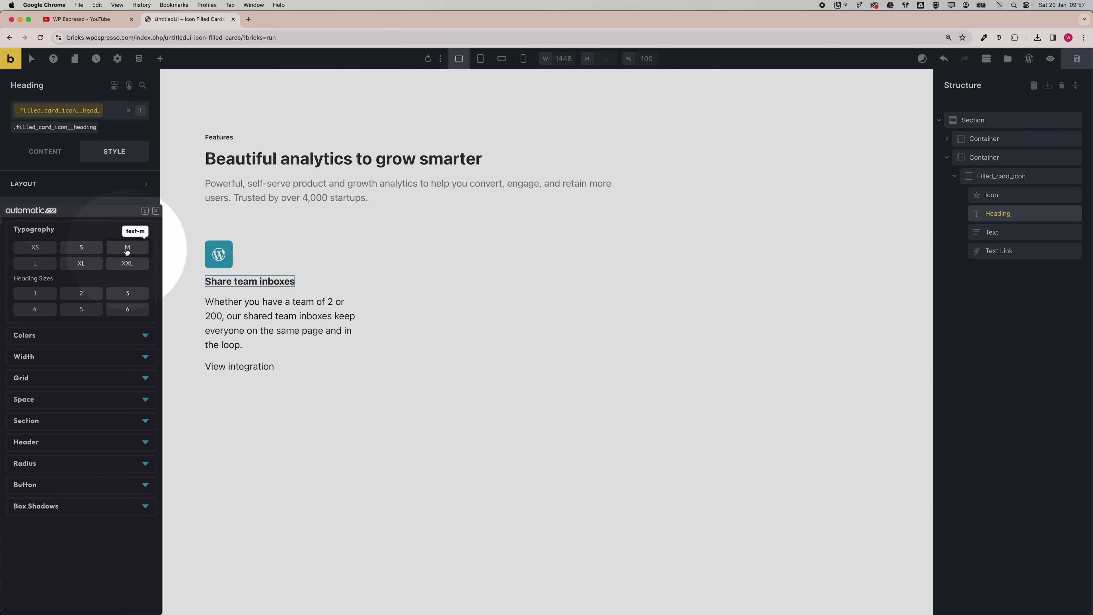
{"action": "key", "text": "super+Tab"}
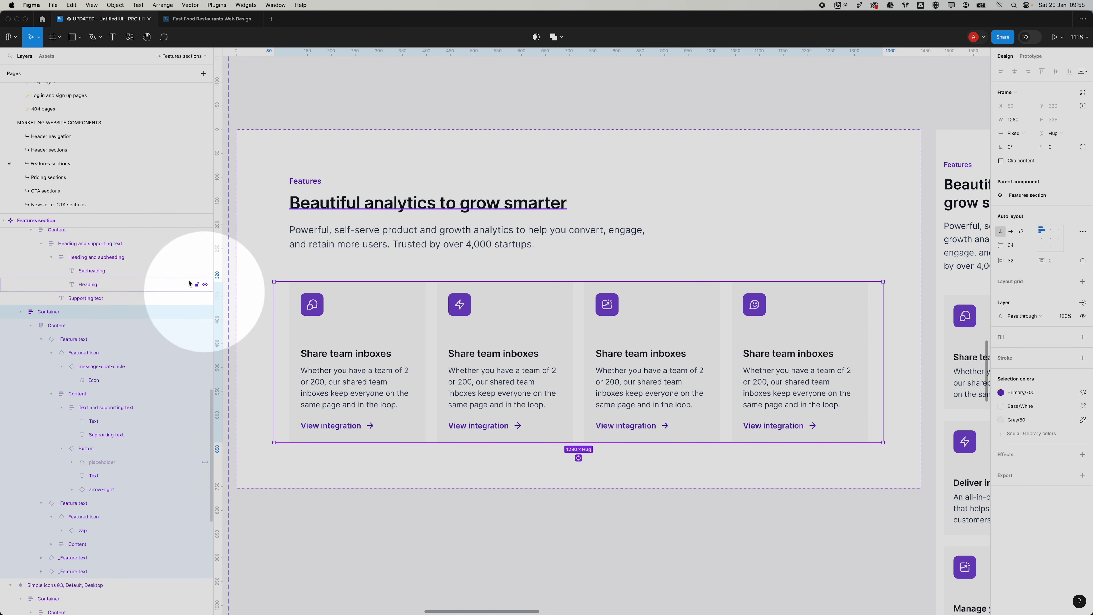
{"action": "key", "text": "super+Tab"}
{"action": "left_click", "coordinate": [127, 249]}
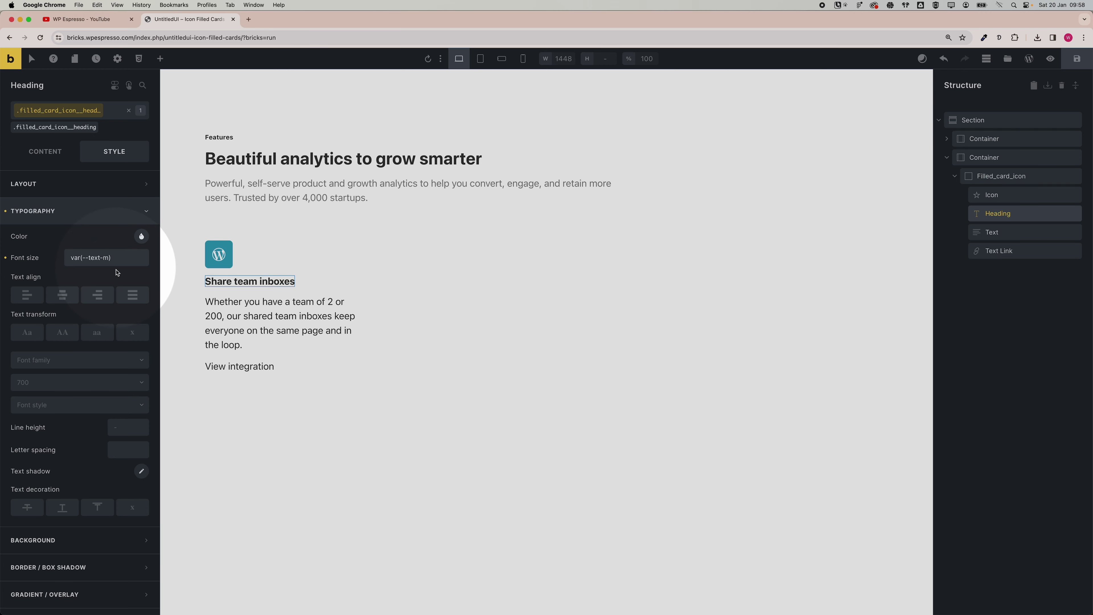
Step: Check the supporting text in Figma and set the .filled_card_icon__text class color to the mid-gray Neutral swatch from the Automatic.css palette
{"action": "left_click", "coordinate": [223, 324]}
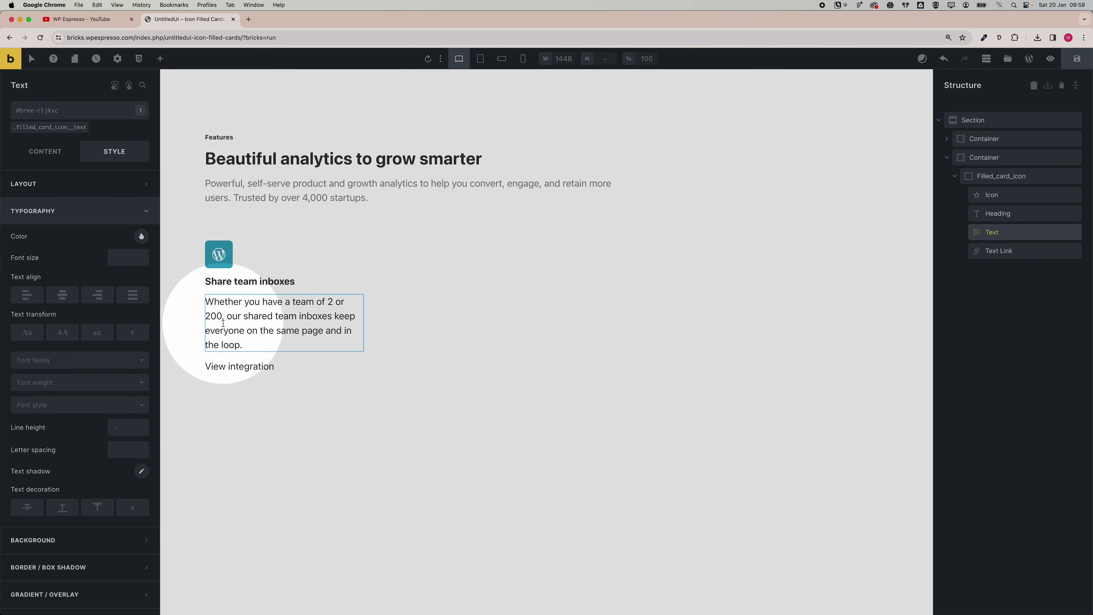
{"action": "key", "text": "super+Tab"}
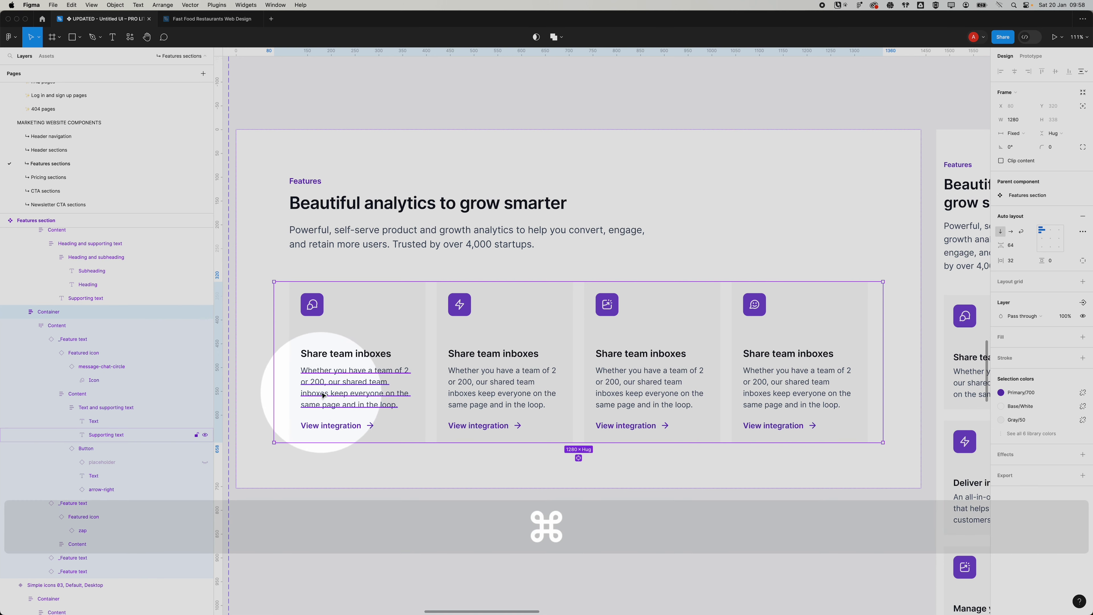
{"action": "key", "text": "super+Tab"}
{"action": "left_click", "coordinate": [63, 128]}
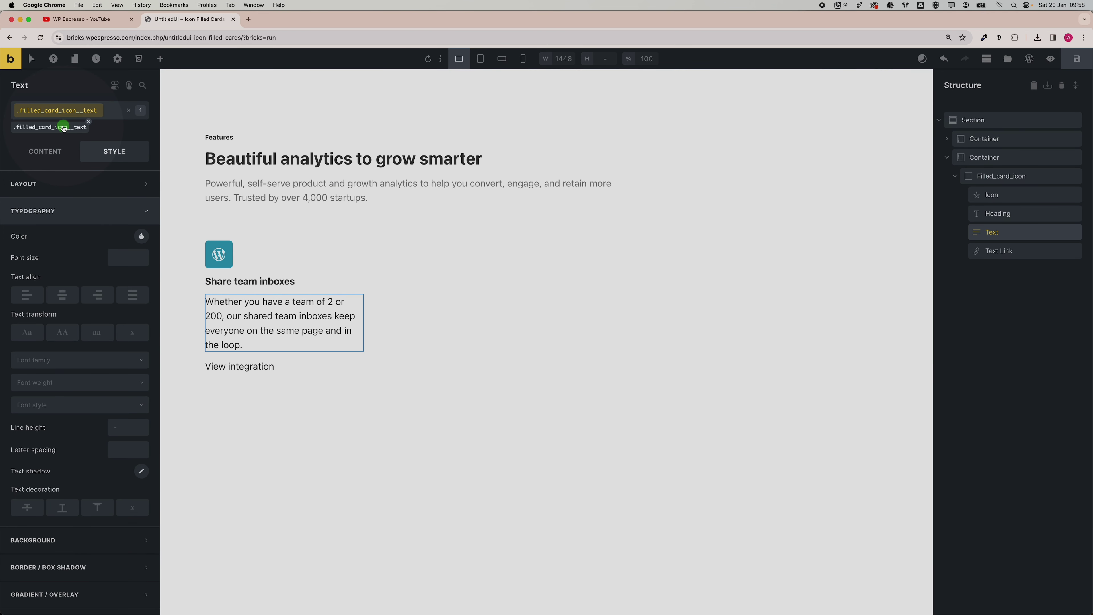
{"action": "left_click", "coordinate": [141, 236]}
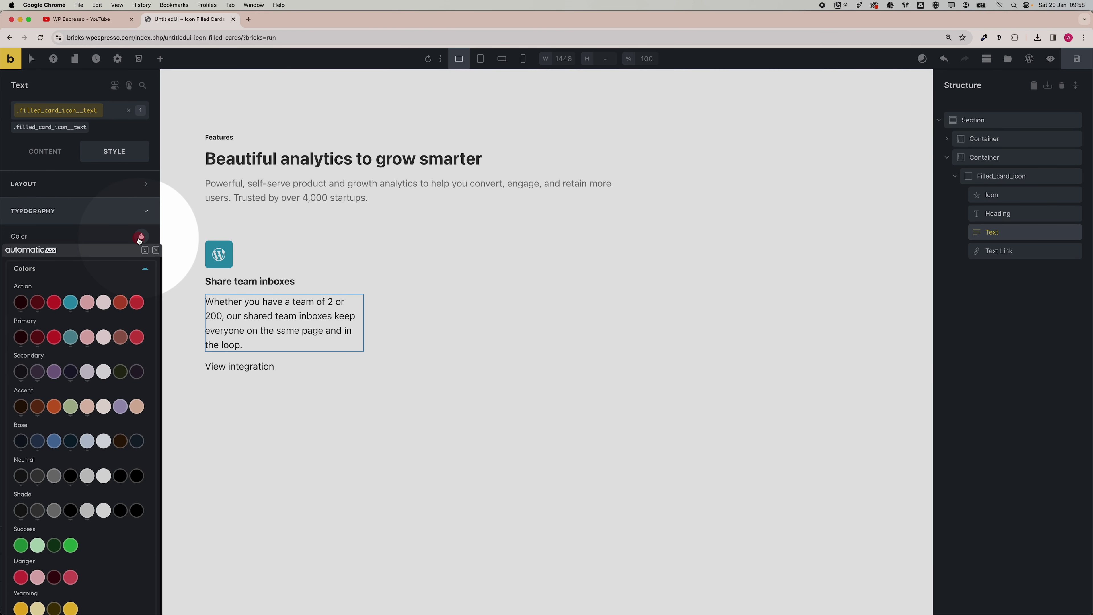
{"action": "left_click", "coordinate": [58, 474]}
Step: Set the font size of the .filled_card_icon__text class to calc(var(--text-s)*1.2)
{"action": "left_click", "coordinate": [121, 254]}
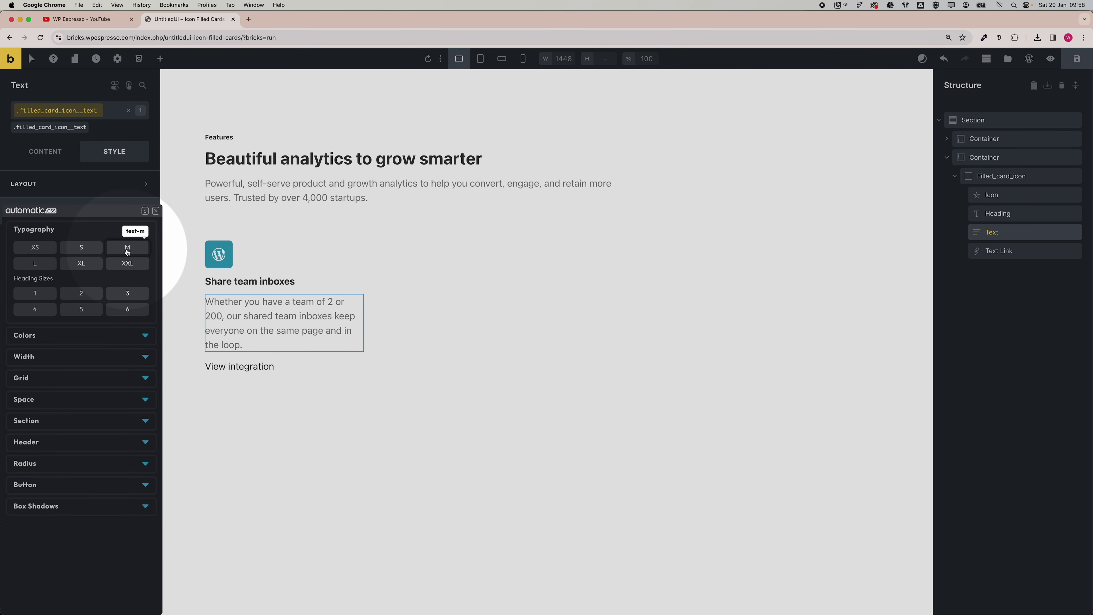
{"action": "left_click", "coordinate": [101, 249]}
{"action": "left_click", "coordinate": [71, 258]}
{"action": "type", "text": "c"}
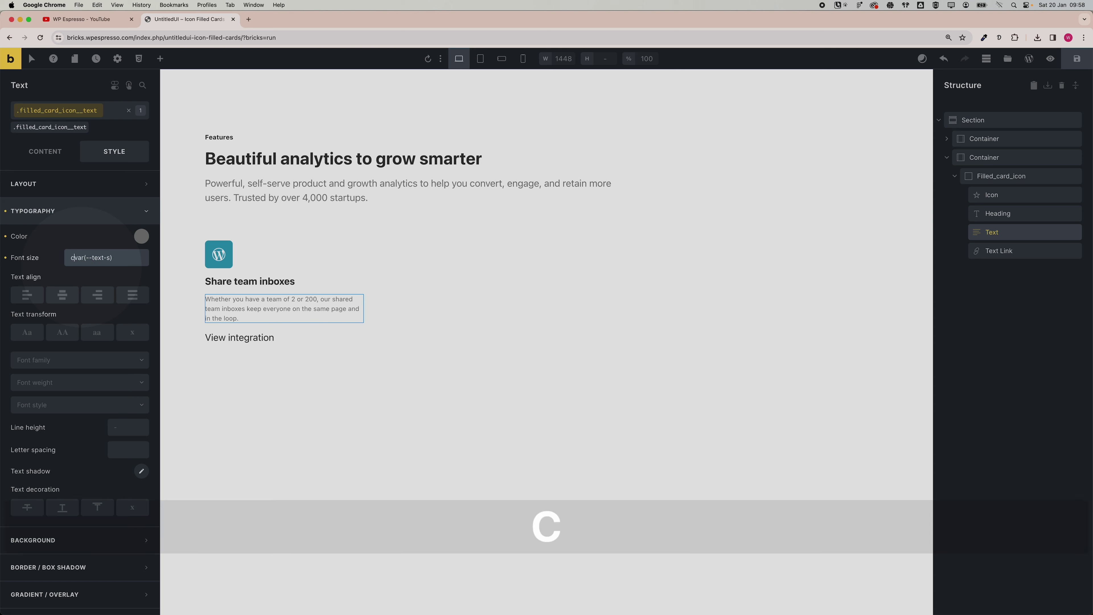
{"action": "type", "text": "alc("}
{"action": "left_click", "coordinate": [130, 261]}
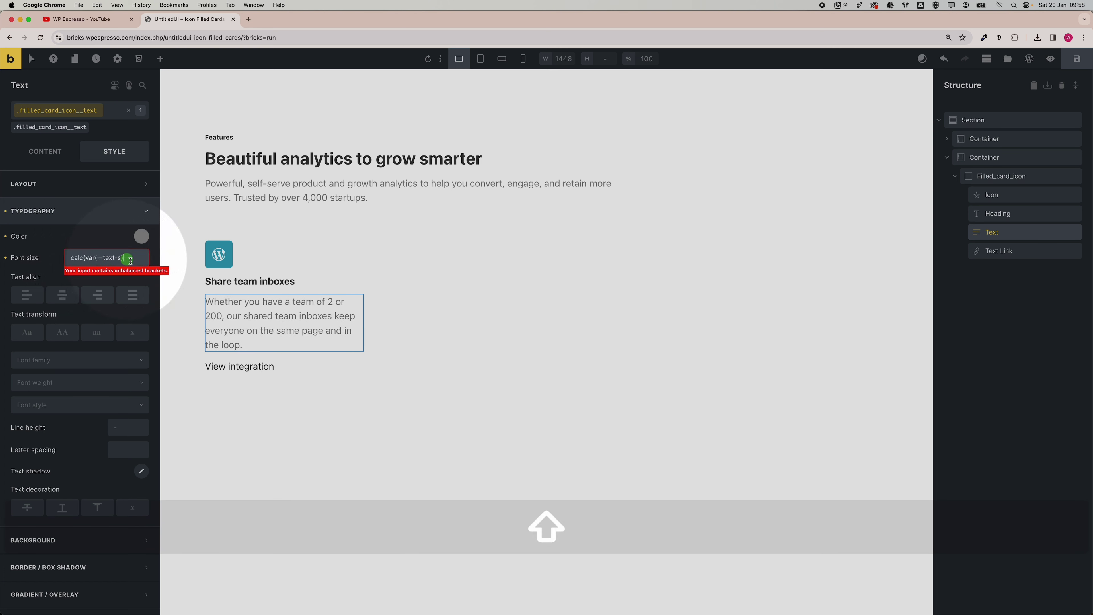
{"action": "type", "text": "*"}
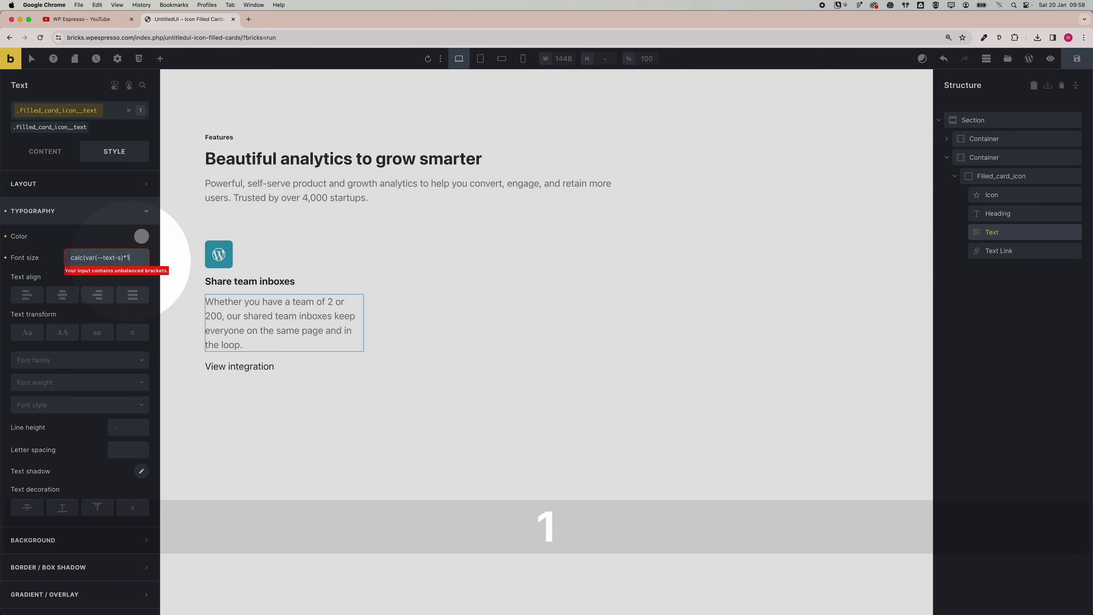
{"action": "type", "text": "1.2)"}
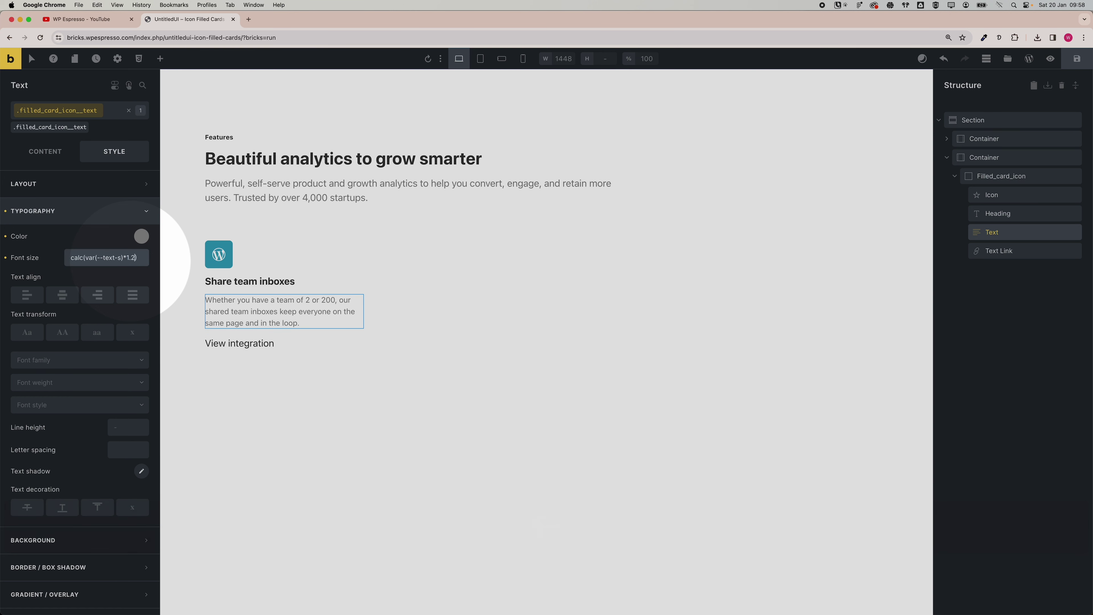
Step: Add the right-chevron icon from the Fontawesome - Solid library to the View integration link on the .filled_card_icon__text-link class
{"action": "left_click", "coordinate": [261, 344]}
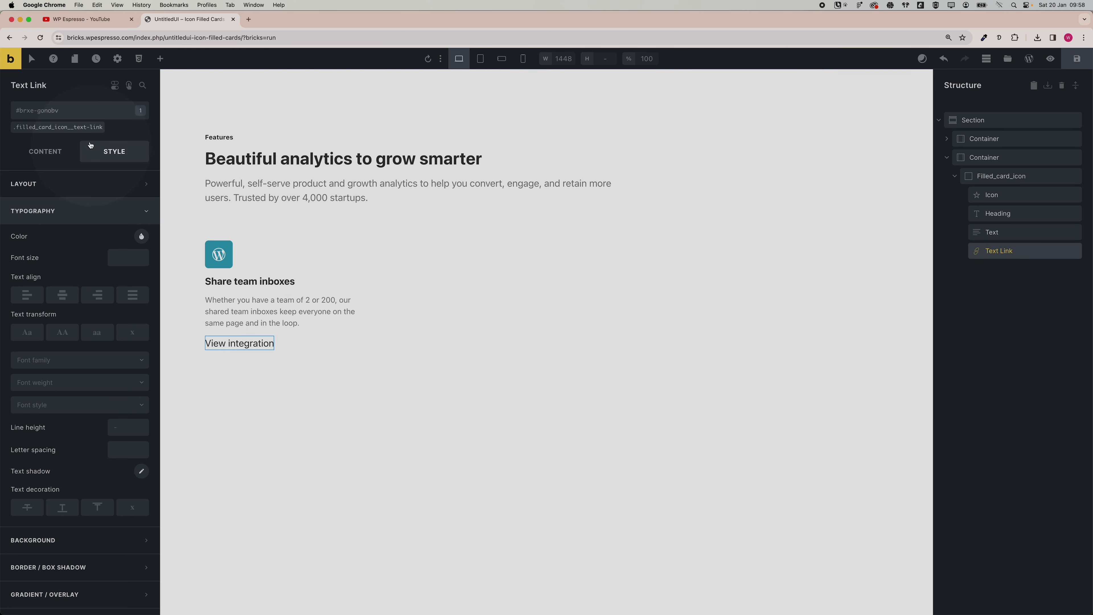
{"action": "left_click", "coordinate": [79, 129]}
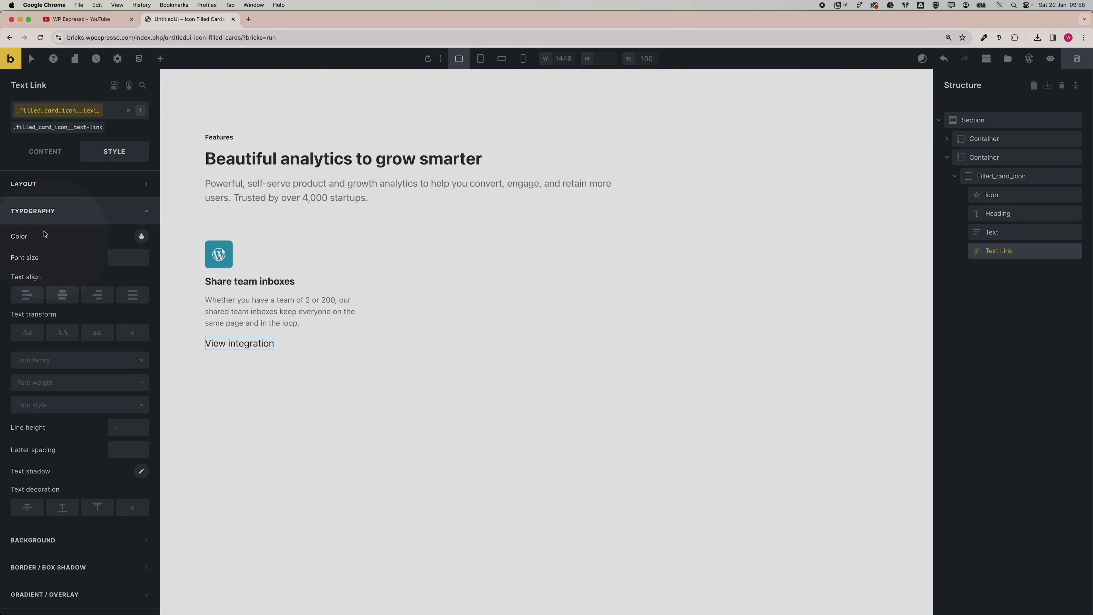
{"action": "left_click", "coordinate": [44, 206]}
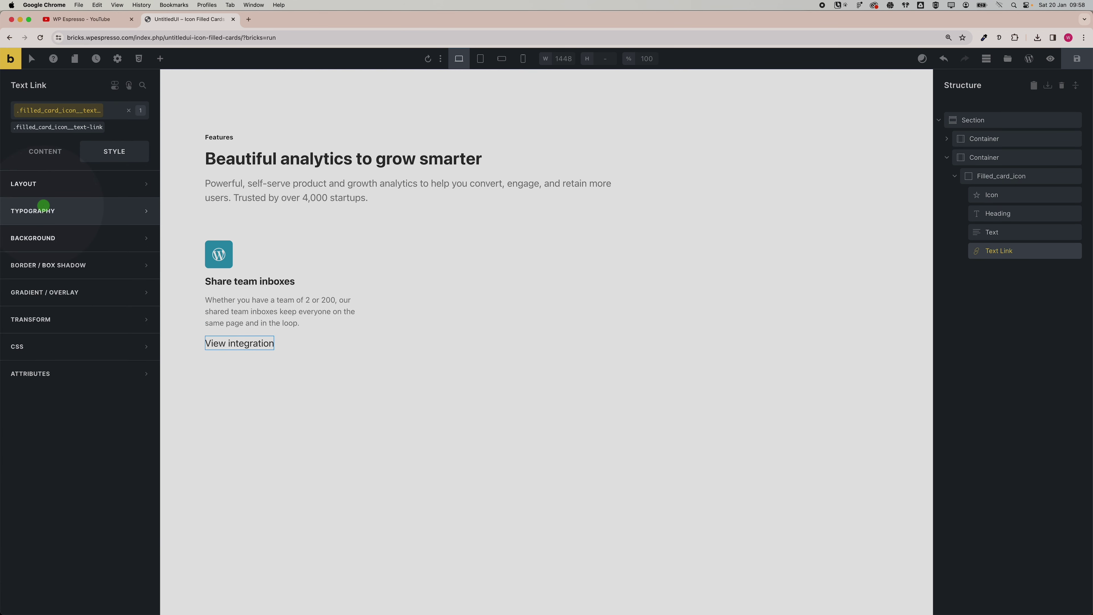
{"action": "left_click", "coordinate": [47, 151]}
{"action": "left_click", "coordinate": [63, 249]}
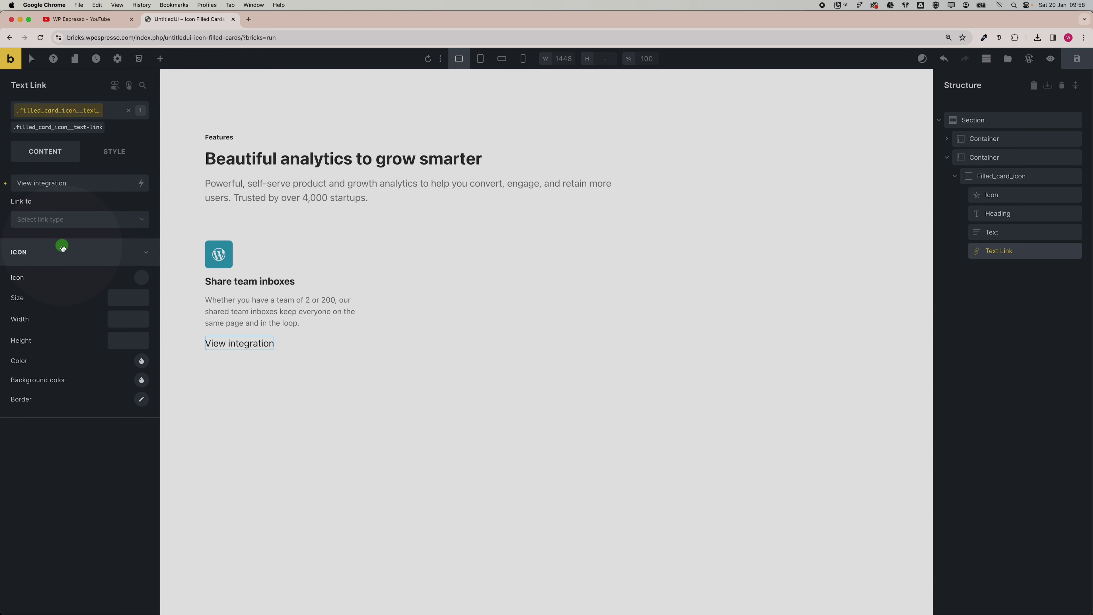
{"action": "left_click", "coordinate": [142, 278]}
{"action": "left_click", "coordinate": [86, 306]}
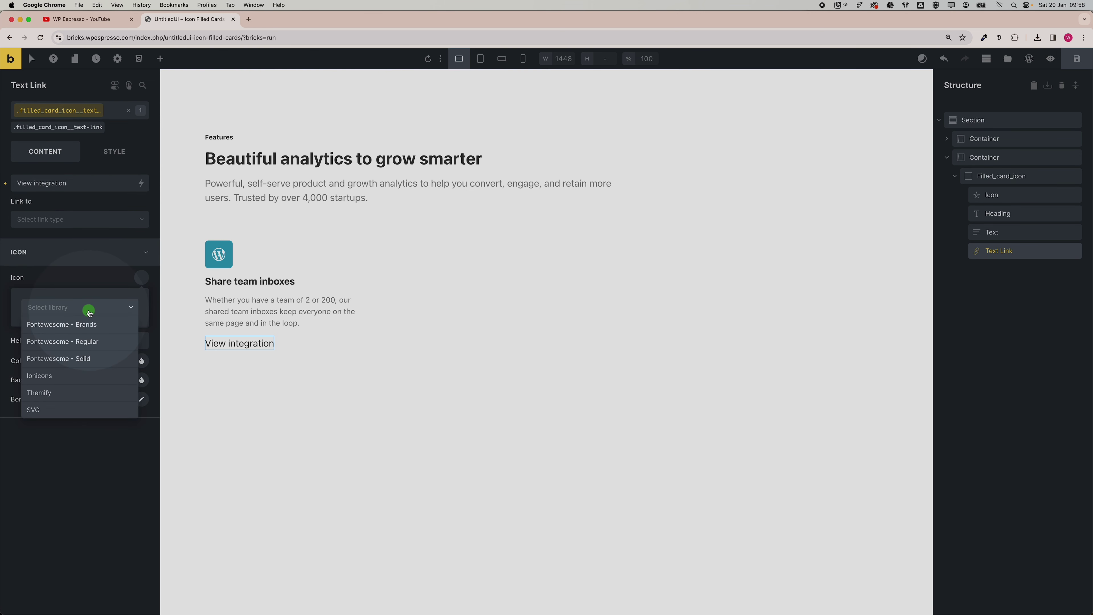
{"action": "left_click", "coordinate": [74, 355]}
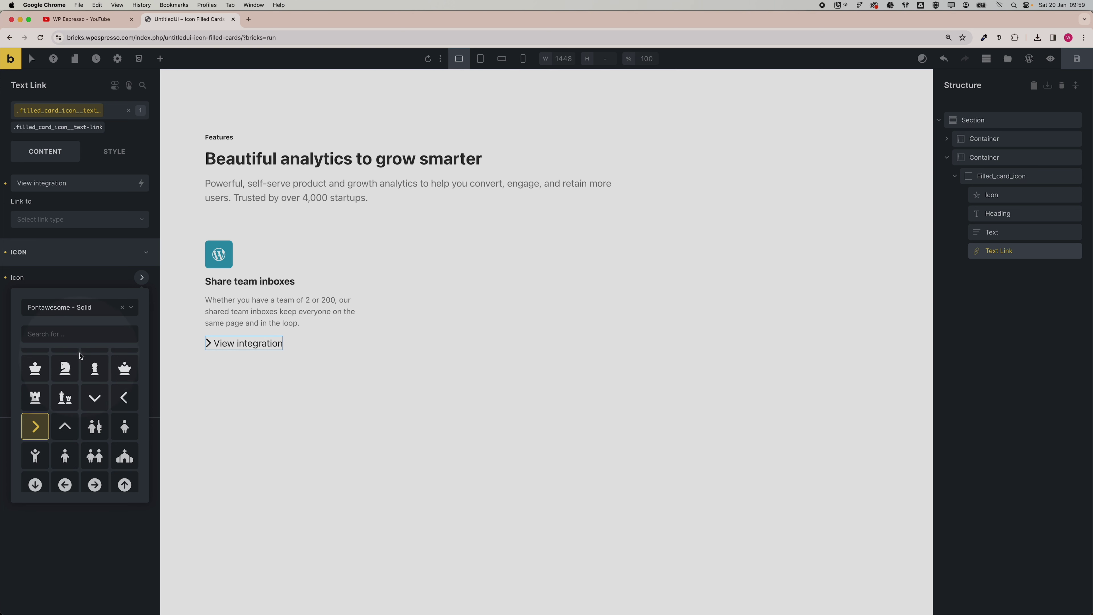
{"action": "left_click", "coordinate": [74, 311]}
{"action": "left_click", "coordinate": [80, 282]}
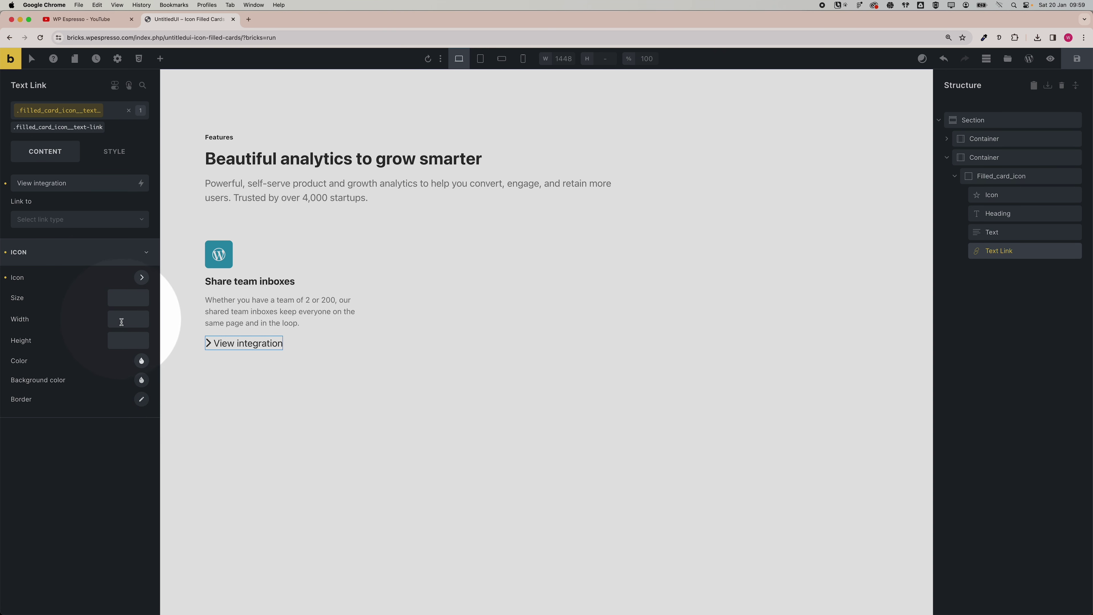
Step: Set the chevron icon's position to Right on the View integration link's .filled_card_icon__text-link class
{"action": "left_click", "coordinate": [74, 245]}
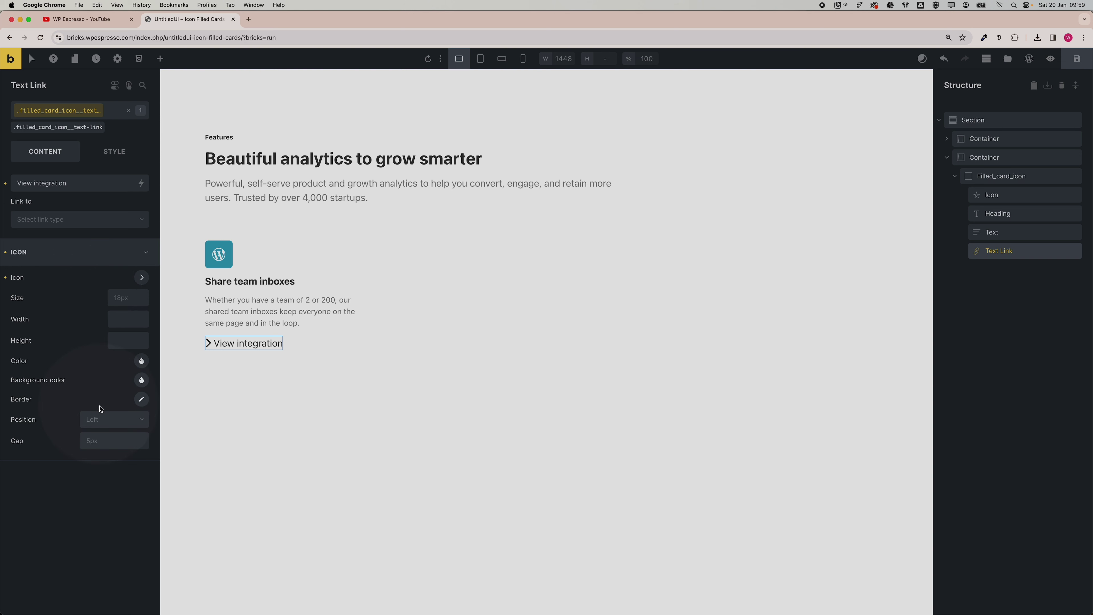
{"action": "left_click", "coordinate": [97, 420]}
{"action": "left_click", "coordinate": [104, 453]}
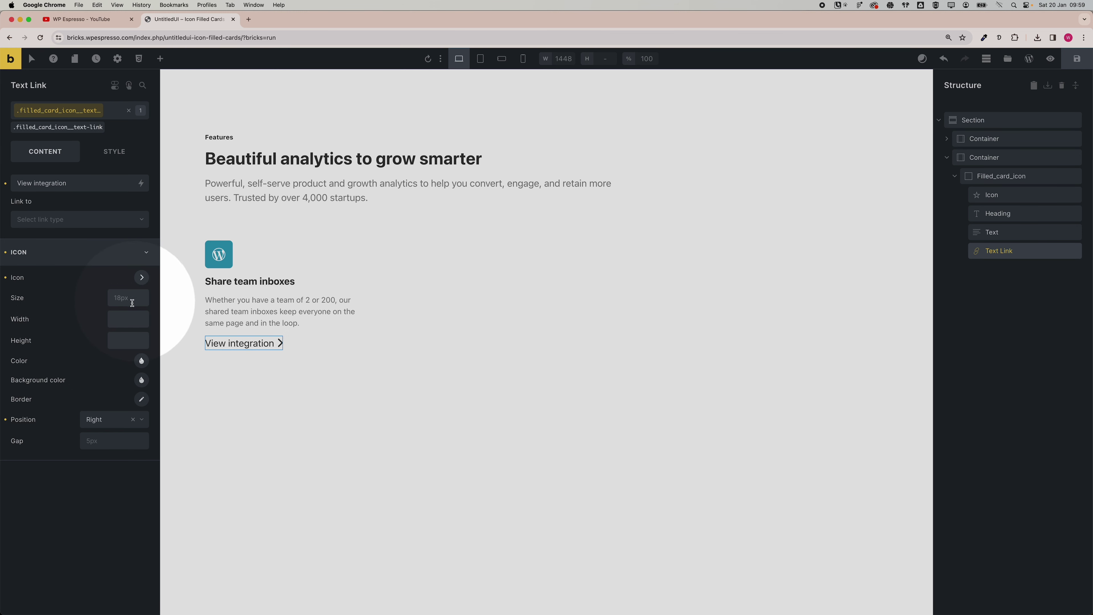
{"action": "left_click", "coordinate": [88, 255]}
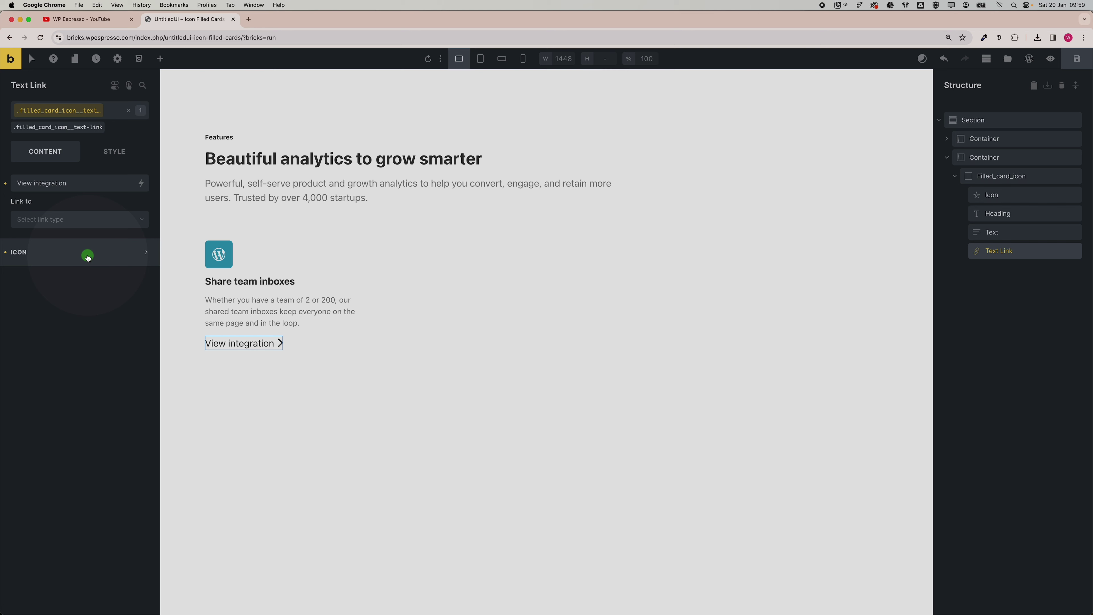
Step: Set the font size of the .filled_card_icon__text-link class to calc(var(--text-s)*1.2)
{"action": "left_click", "coordinate": [106, 158]}
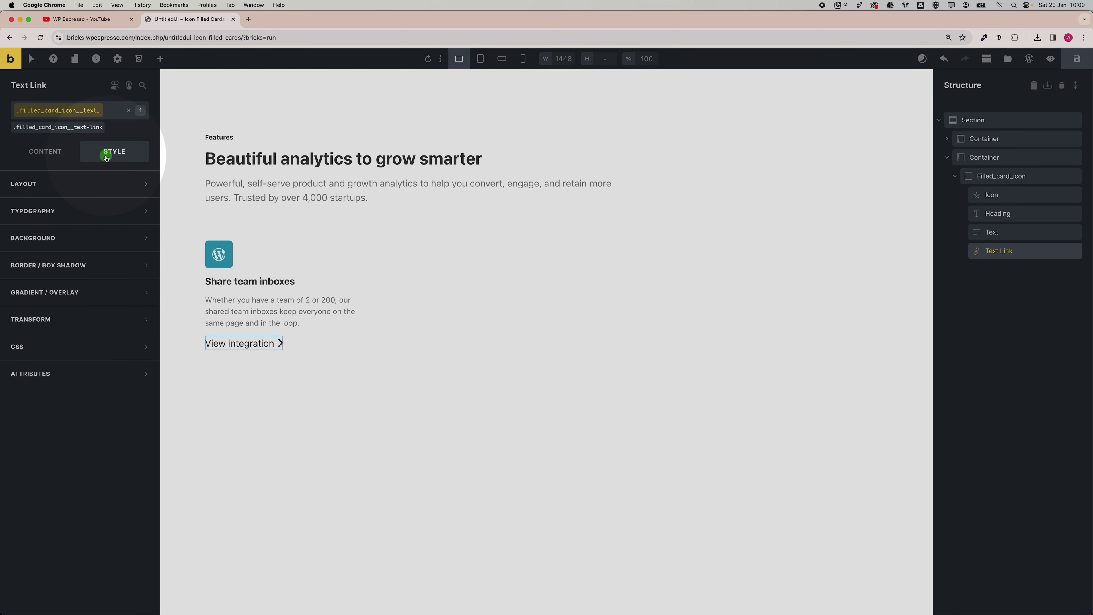
{"action": "left_click", "coordinate": [95, 204]}
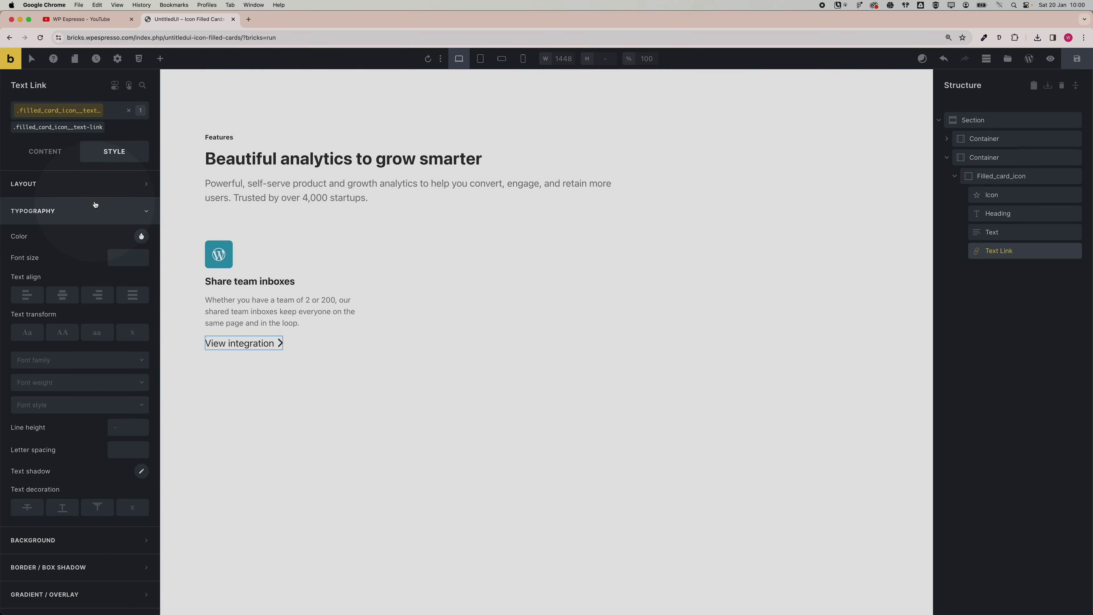
{"action": "right_click", "coordinate": [128, 257]}
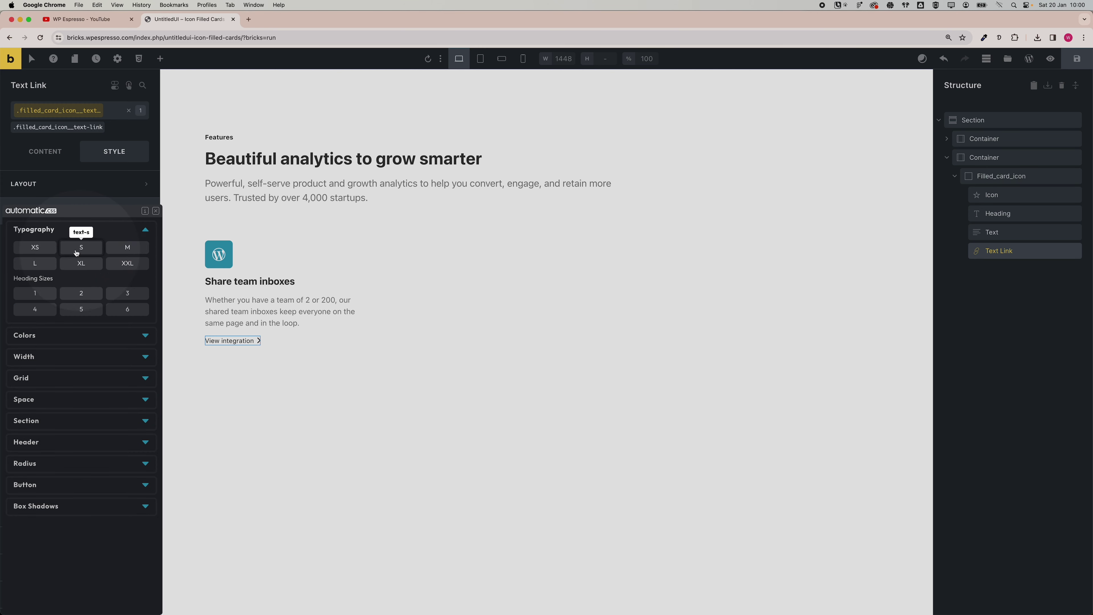
{"action": "left_click", "coordinate": [91, 249]}
{"action": "left_click", "coordinate": [71, 258]}
{"action": "type", "text": "c"}
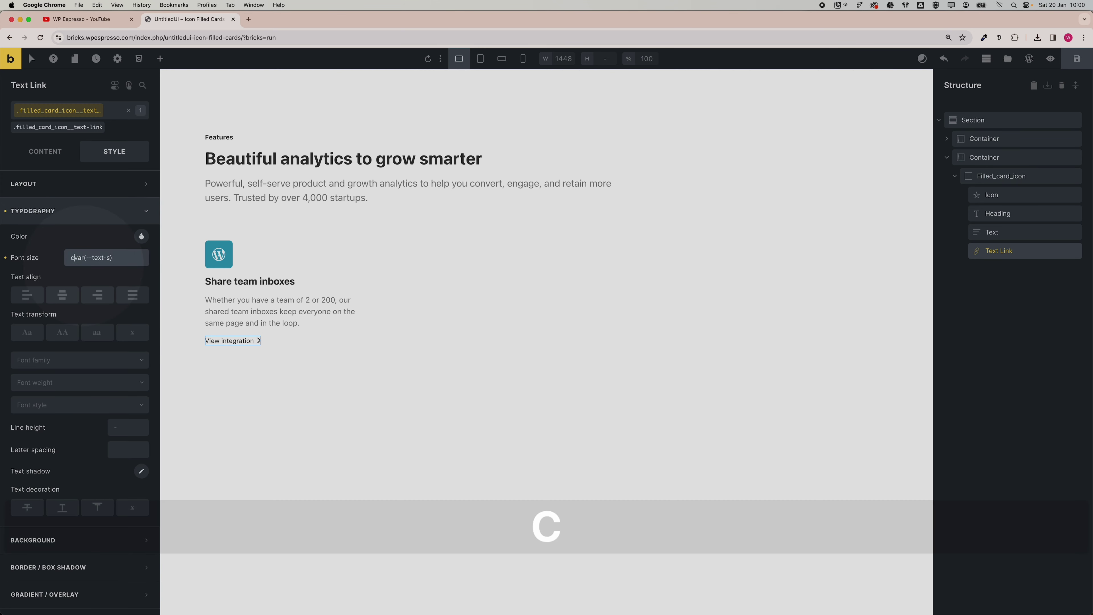
{"action": "type", "text": "alc("}
{"action": "left_click", "coordinate": [126, 258]}
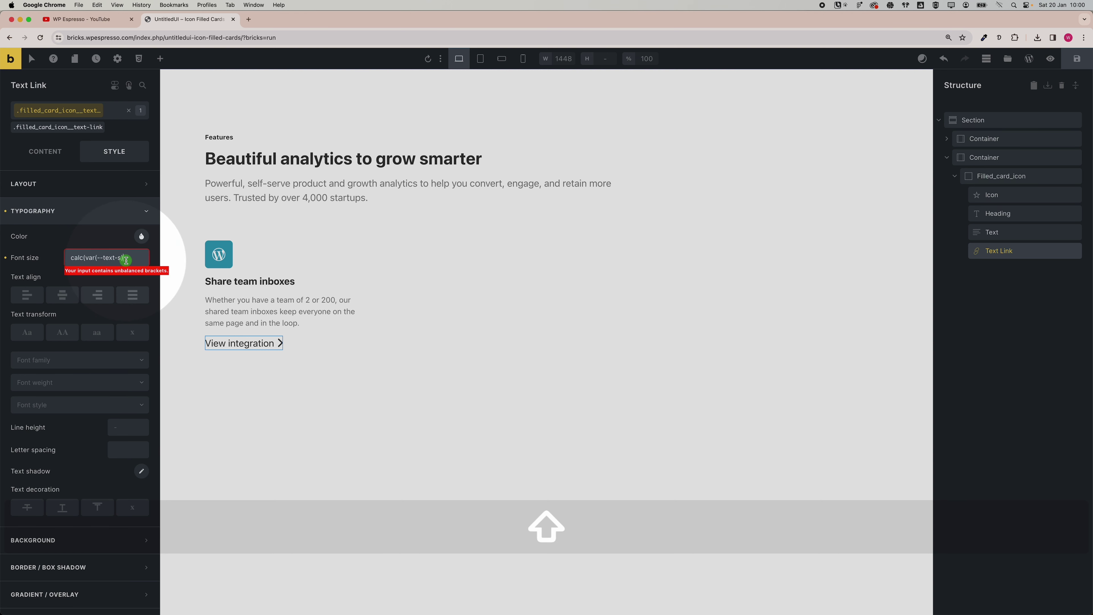
{"action": "type", "text": "*"}
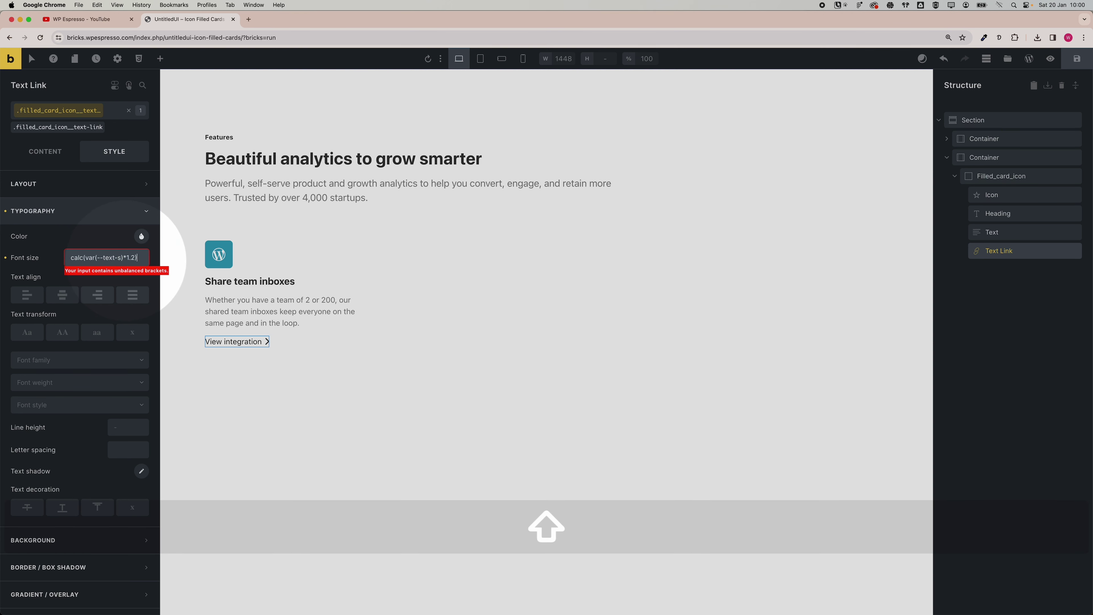
{"action": "key", "text": "Return"}
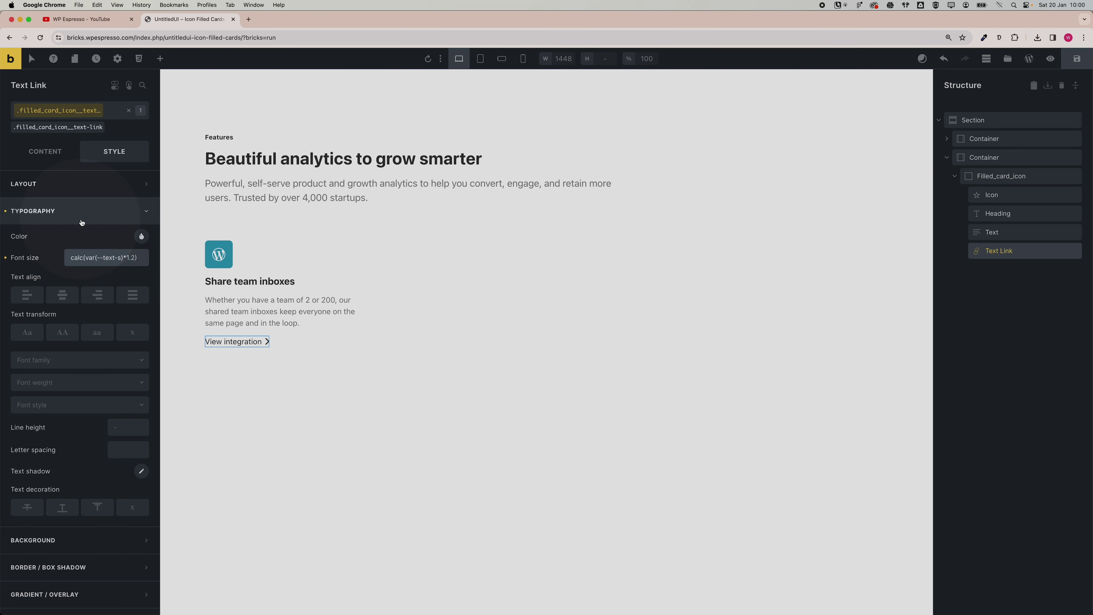
Step: Set the View integration link's type to External URL, leaving the address empty
{"action": "left_click", "coordinate": [56, 155]}
{"action": "left_click", "coordinate": [53, 248]}
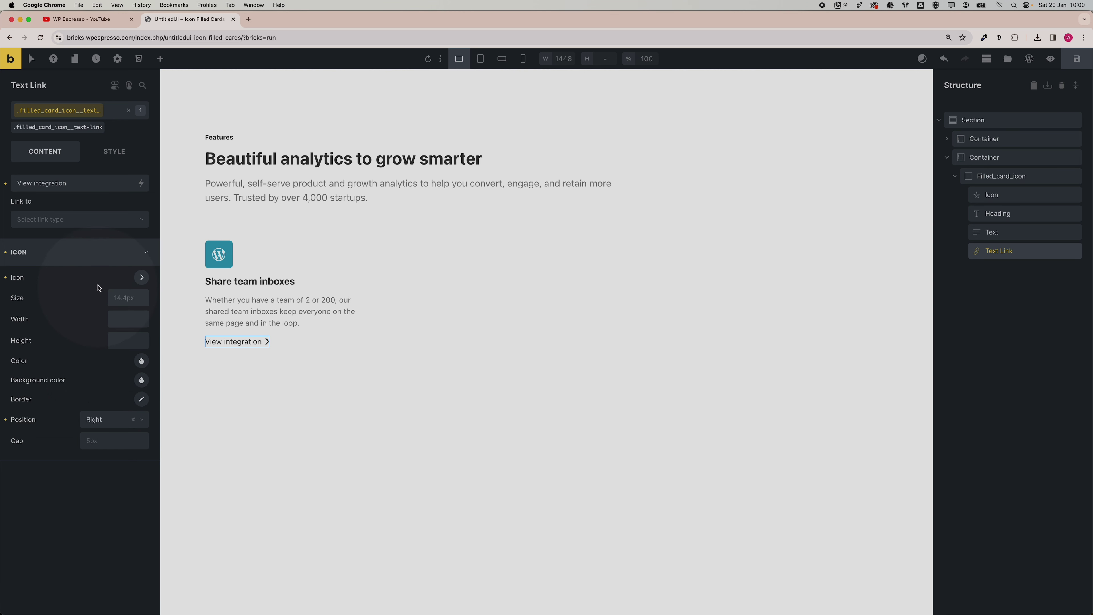
{"action": "left_click", "coordinate": [95, 263]}
{"action": "left_click", "coordinate": [80, 219]}
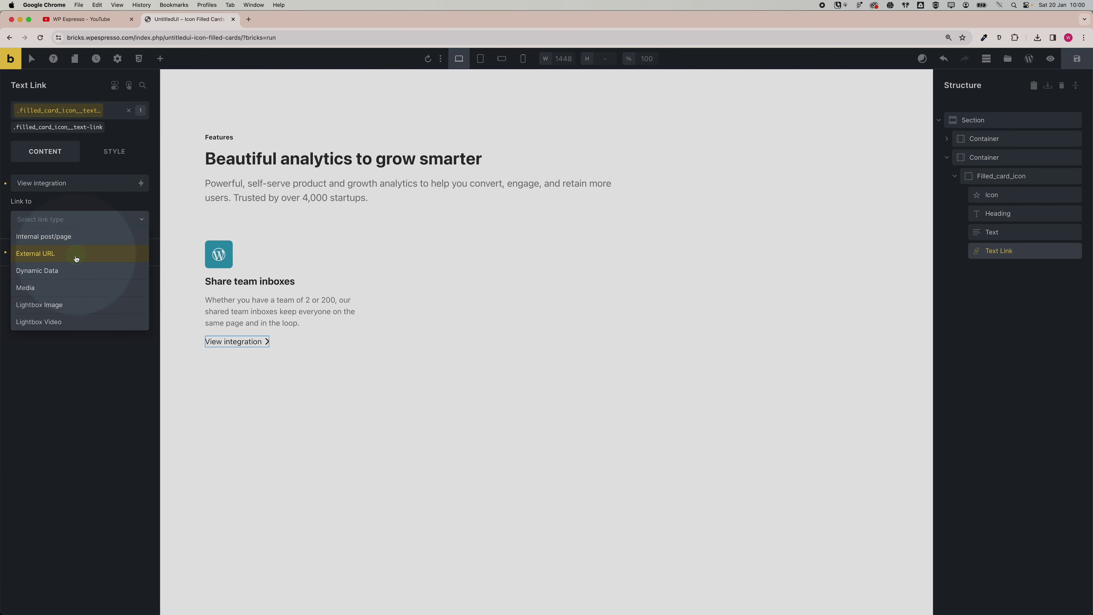
{"action": "left_click", "coordinate": [65, 254]}
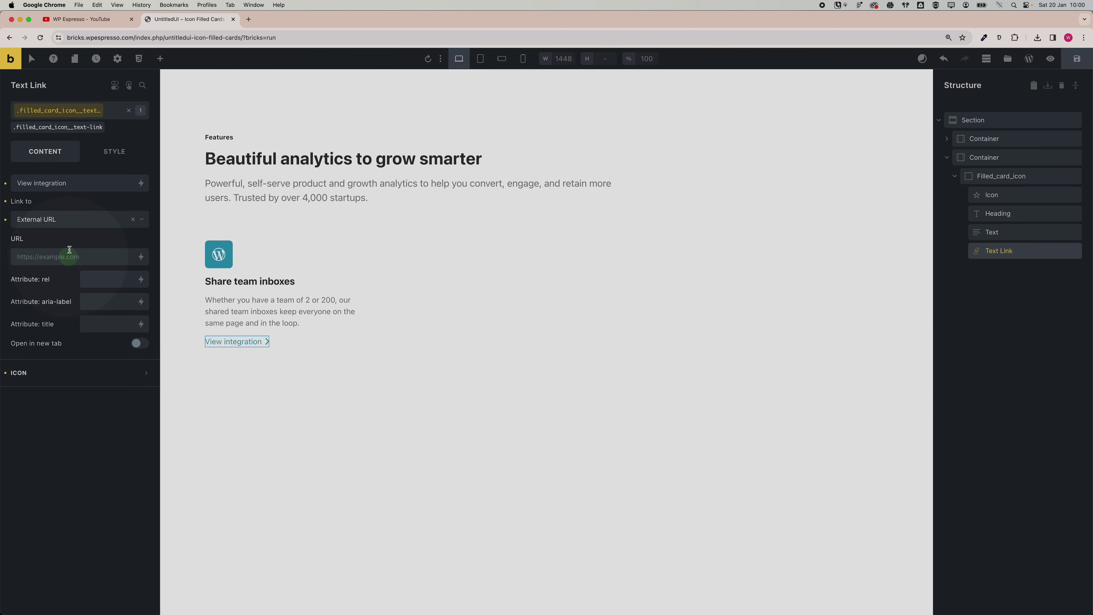
{"action": "left_click", "coordinate": [70, 237]}
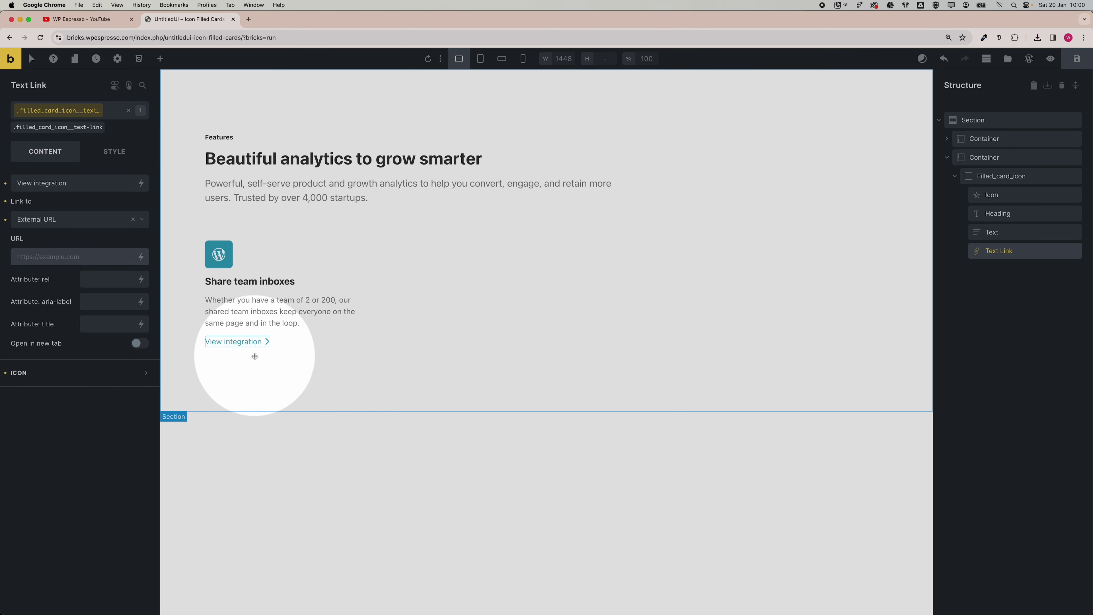
Step: Check the link arrow in the Figma card design and replace the chevron with the long right-arrow icon from Fontawesome - Solid
{"action": "key", "text": "super+Tab"}
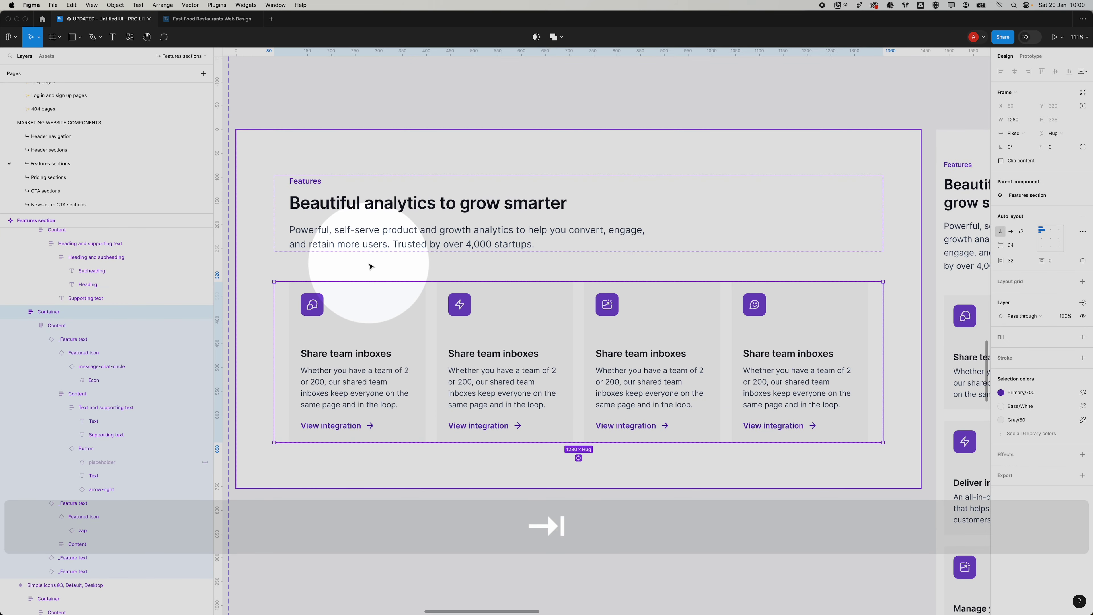
{"action": "key", "text": "super+Tab"}
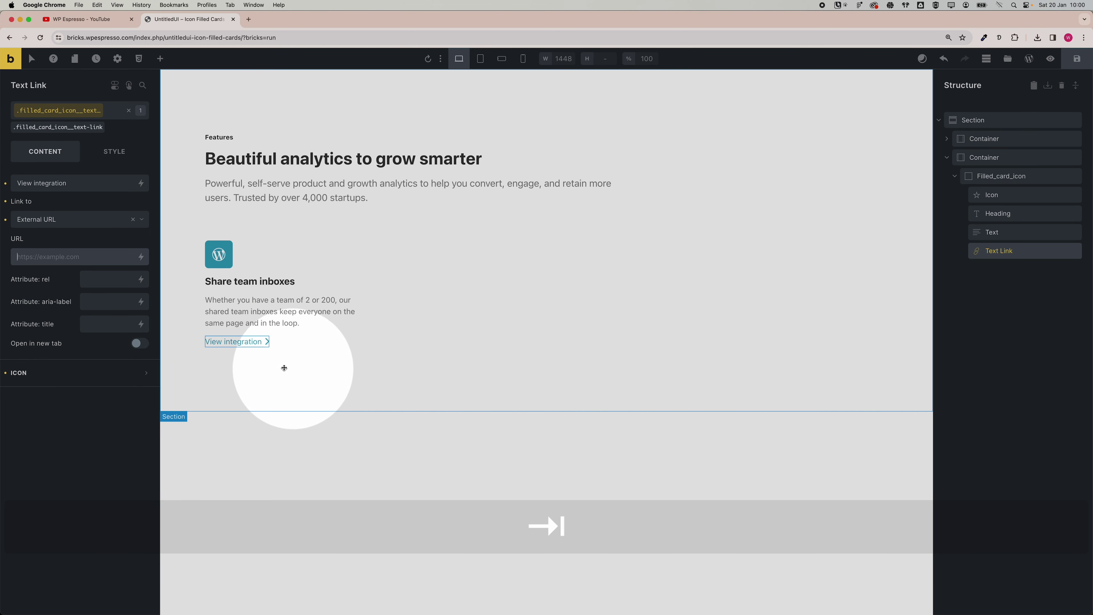
{"action": "left_click", "coordinate": [65, 373]}
{"action": "left_click", "coordinate": [134, 399]}
{"action": "scroll", "coordinate": [94, 508], "scroll_direction": "down", "scroll_amount": 10}
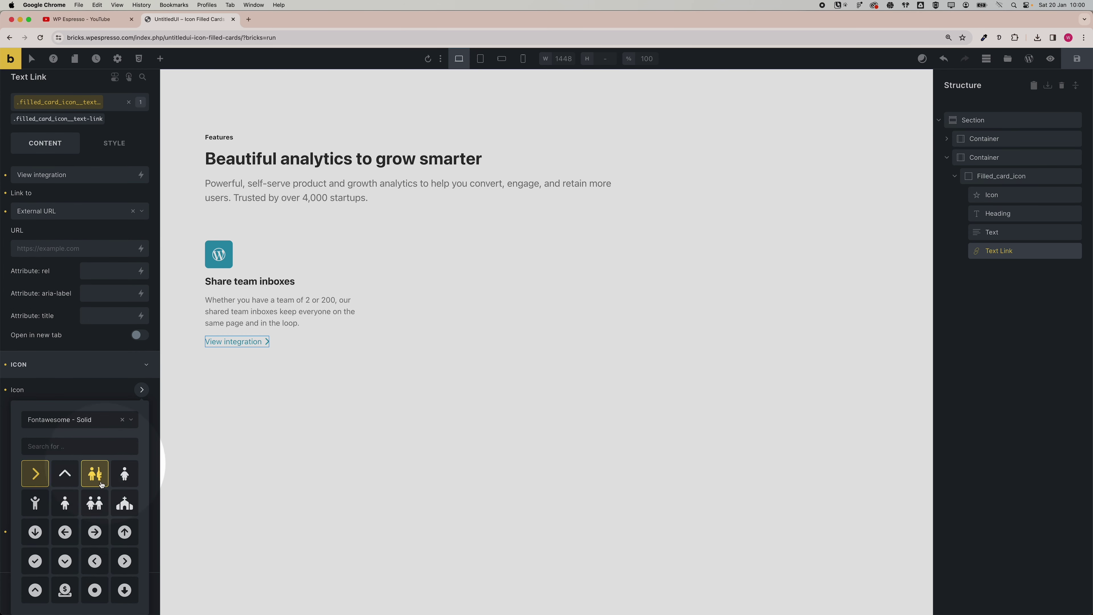
{"action": "scroll", "coordinate": [104, 509], "scroll_direction": "up", "scroll_amount": 5}
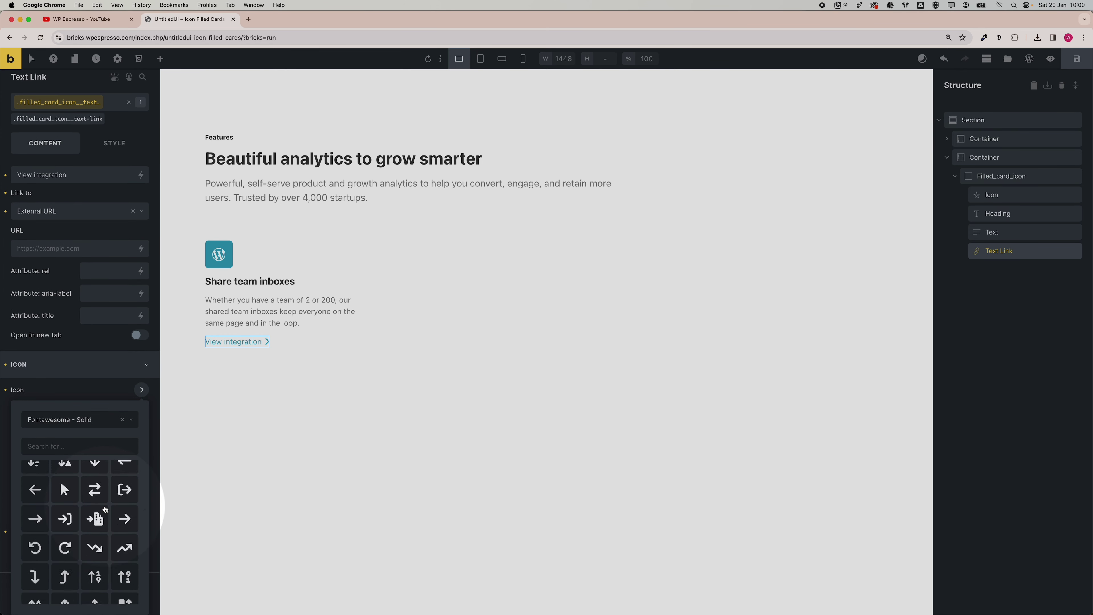
{"action": "left_click", "coordinate": [41, 559]}
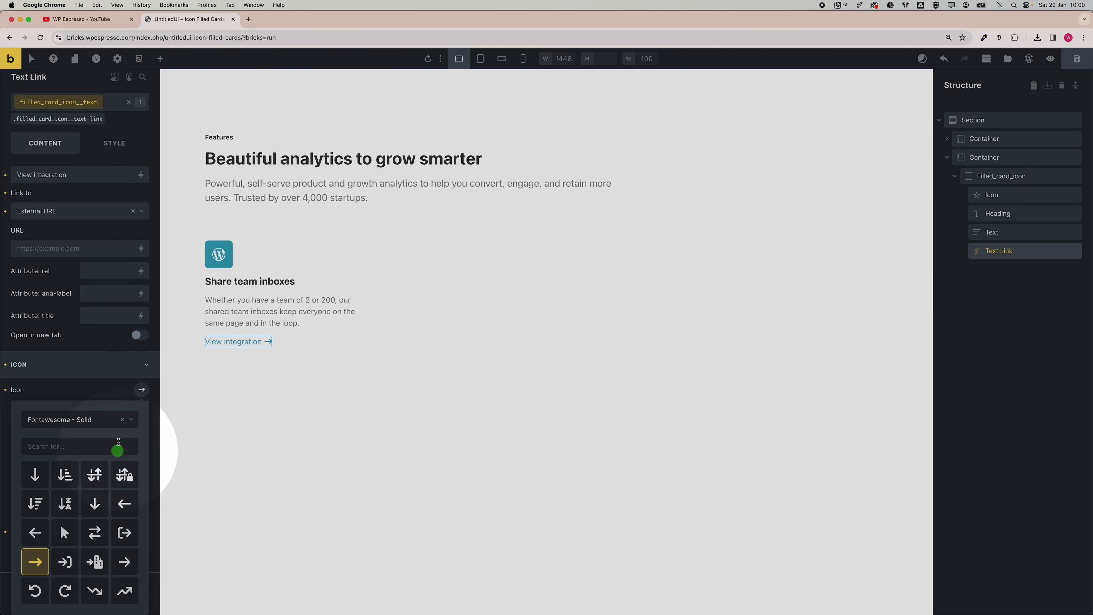
{"action": "left_click", "coordinate": [93, 371]}
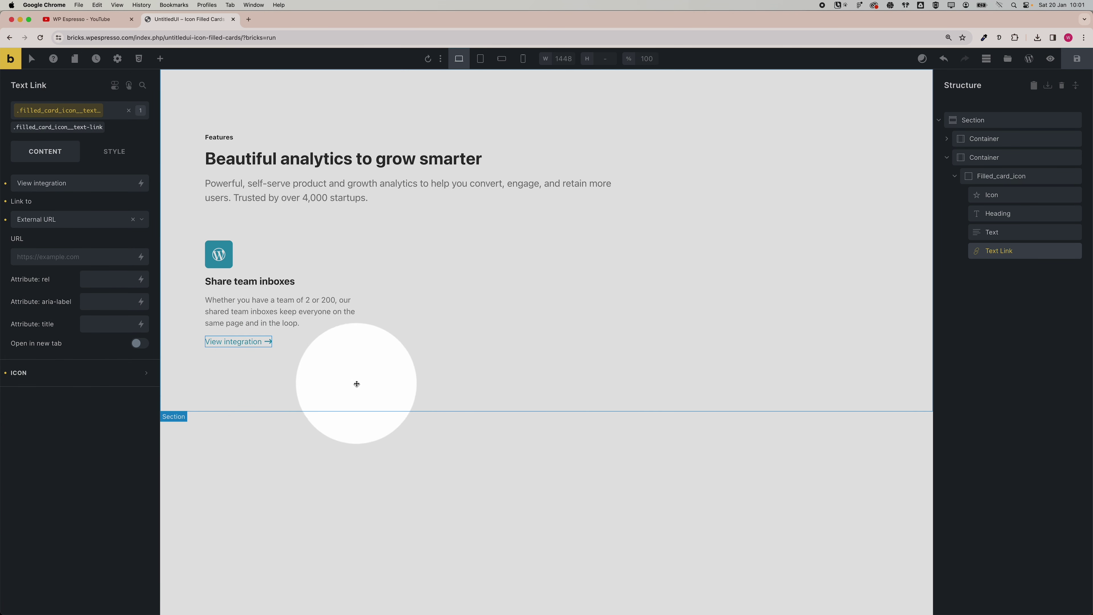
Step: Set linked padding of var(--space-m) on all sides of the card's .filled_card_icon class
{"action": "left_click", "coordinate": [357, 352]}
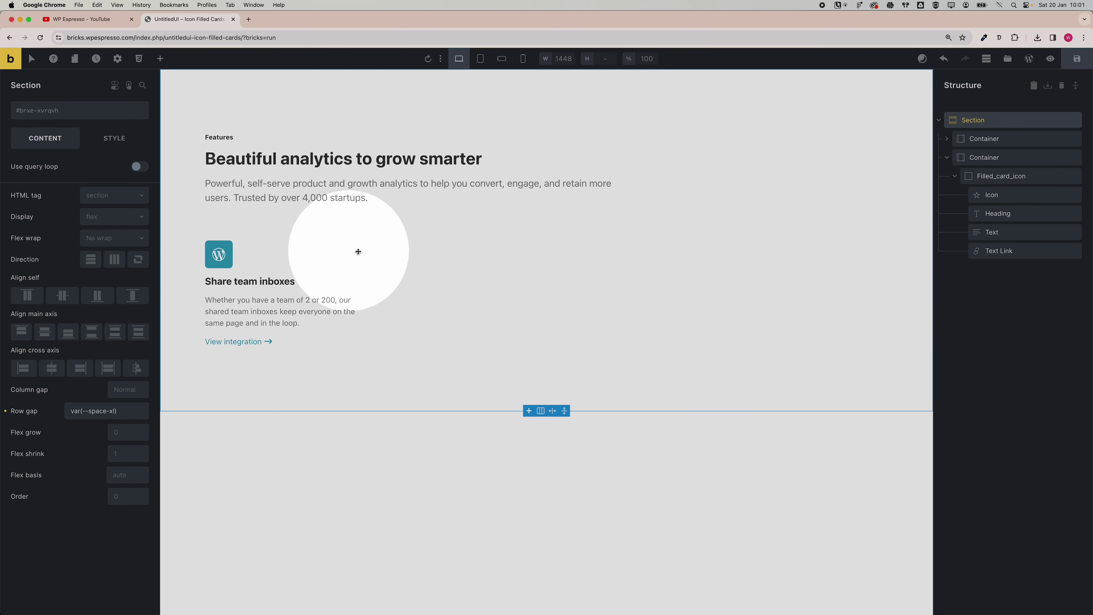
{"action": "left_click", "coordinate": [1009, 178]}
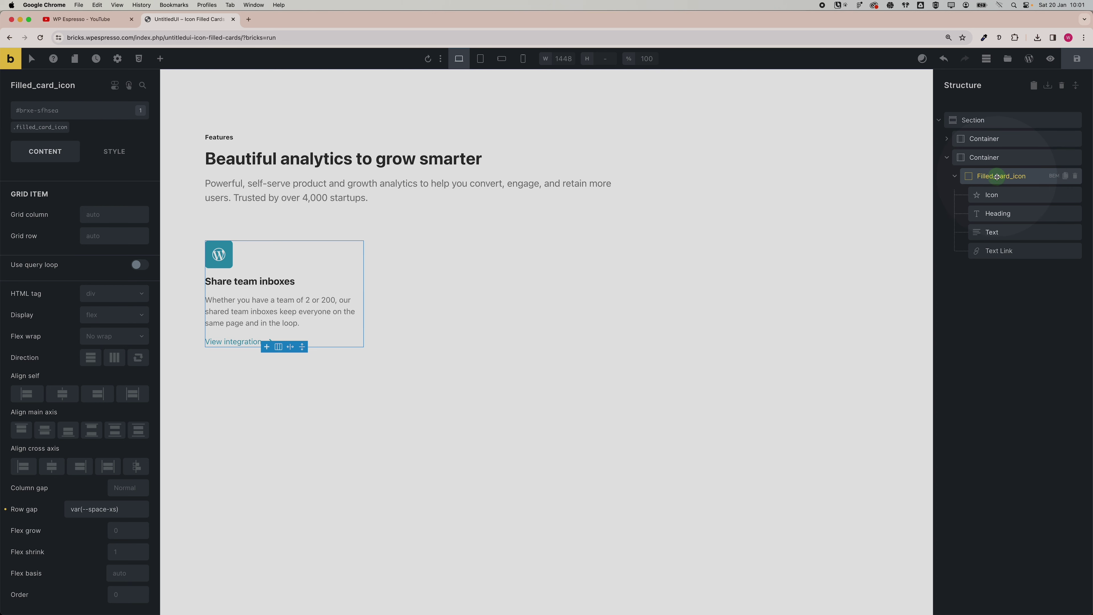
{"action": "left_click", "coordinate": [49, 128]}
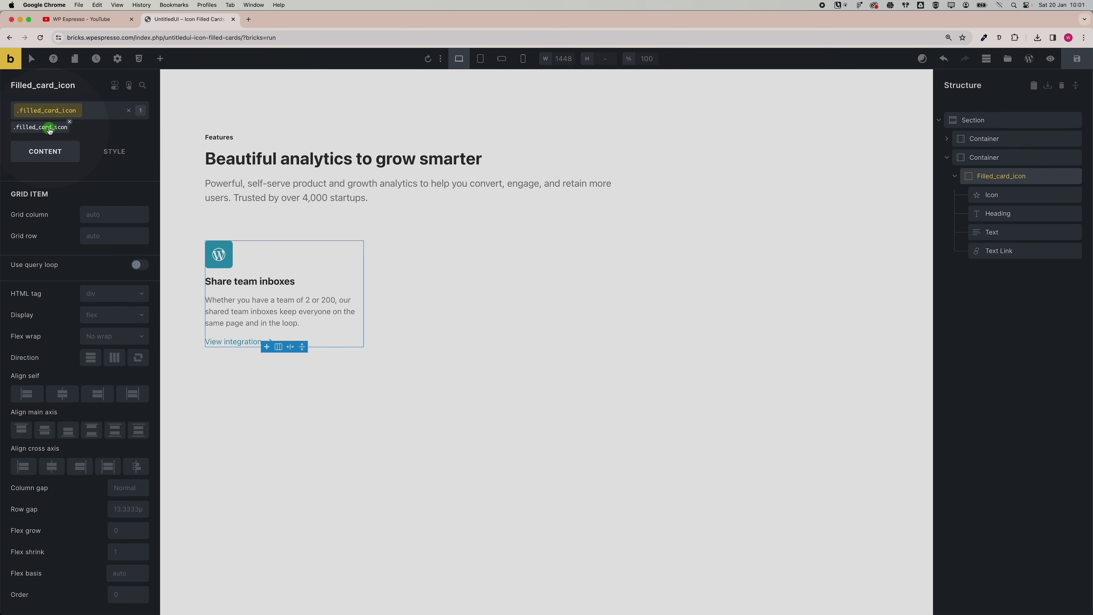
{"action": "left_click", "coordinate": [105, 150]}
{"action": "left_click", "coordinate": [73, 189]}
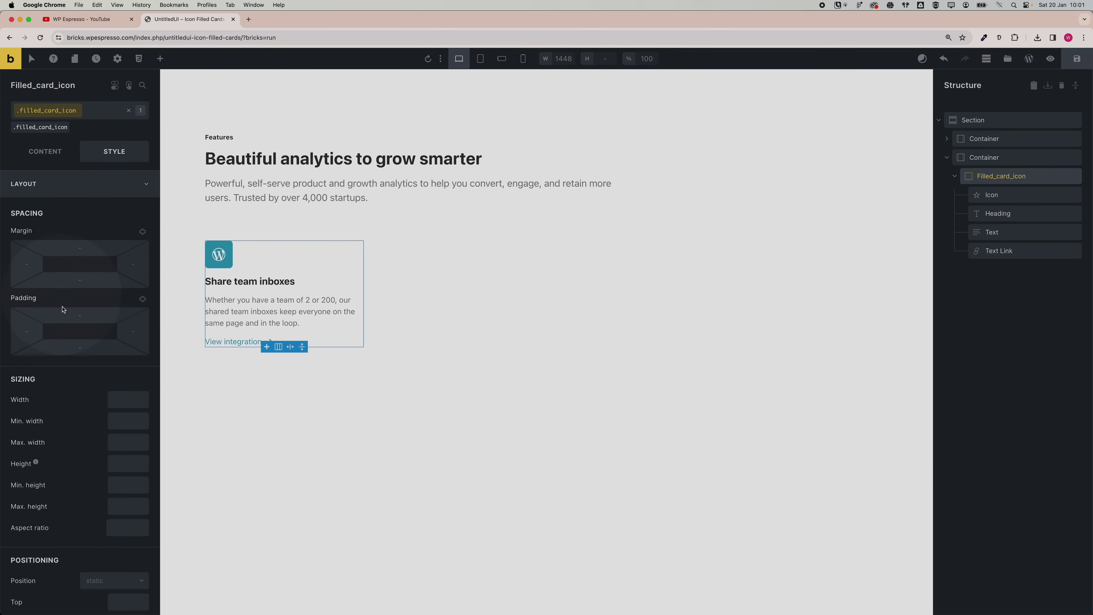
{"action": "left_click", "coordinate": [70, 314]}
{"action": "left_click", "coordinate": [142, 299]}
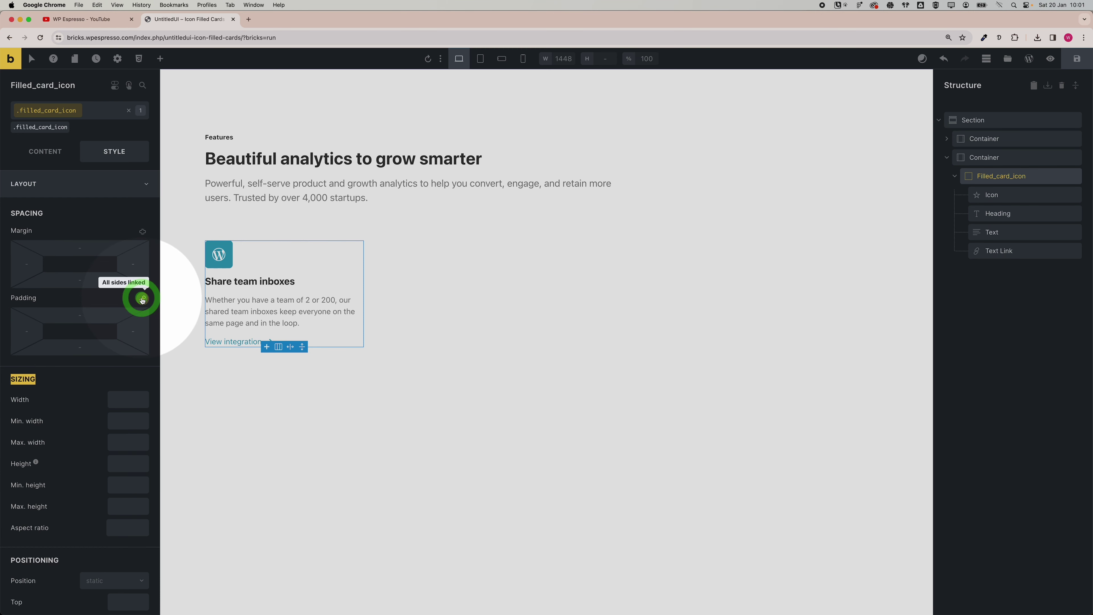
{"action": "left_click", "coordinate": [86, 317]}
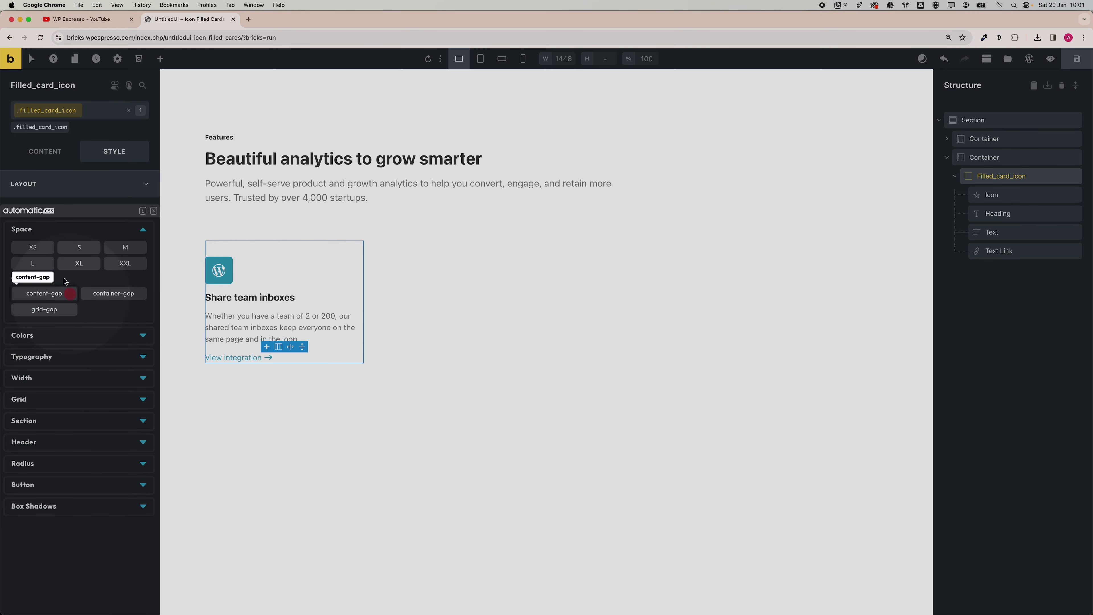
{"action": "left_click", "coordinate": [132, 248]}
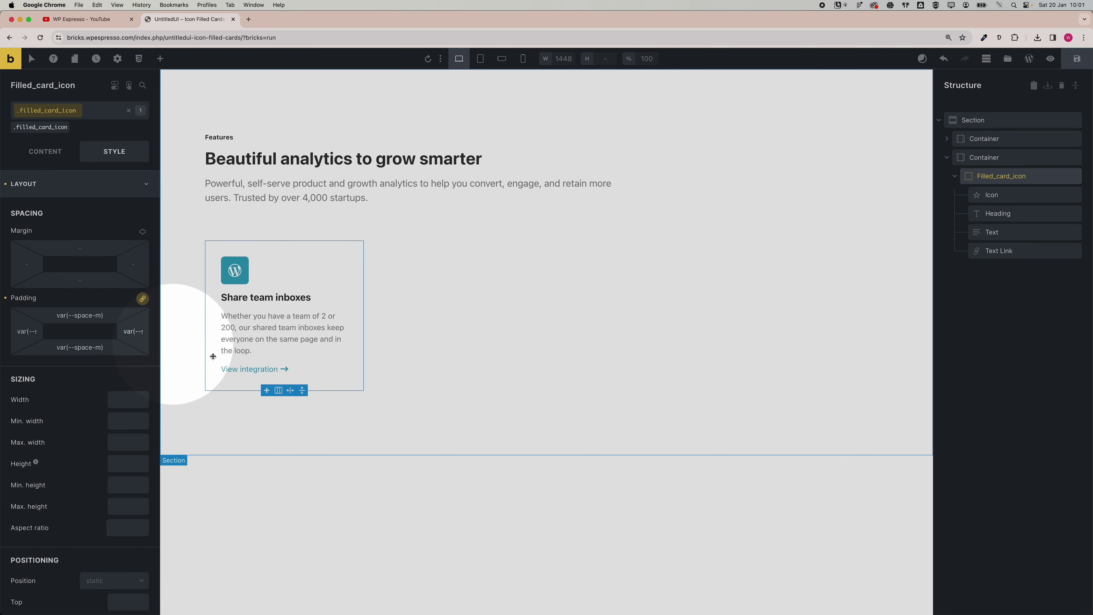
Step: Give the .filled_card_icon class a faint transparent neutral-light background colour and compare it with the Figma cards
{"action": "left_click", "coordinate": [59, 195]}
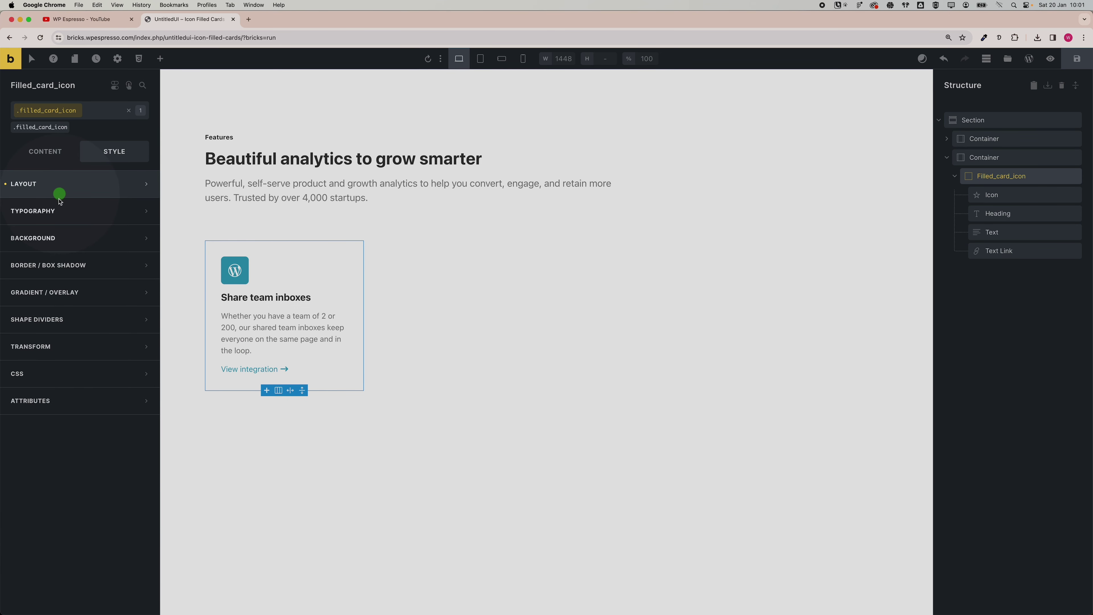
{"action": "left_click", "coordinate": [59, 238]}
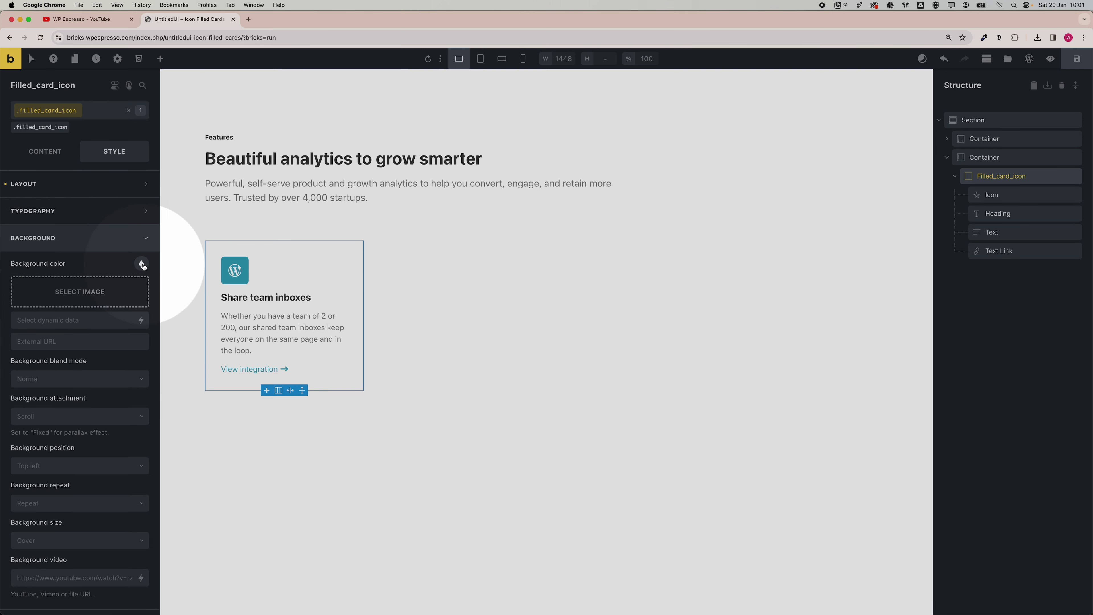
{"action": "left_click", "coordinate": [141, 264]}
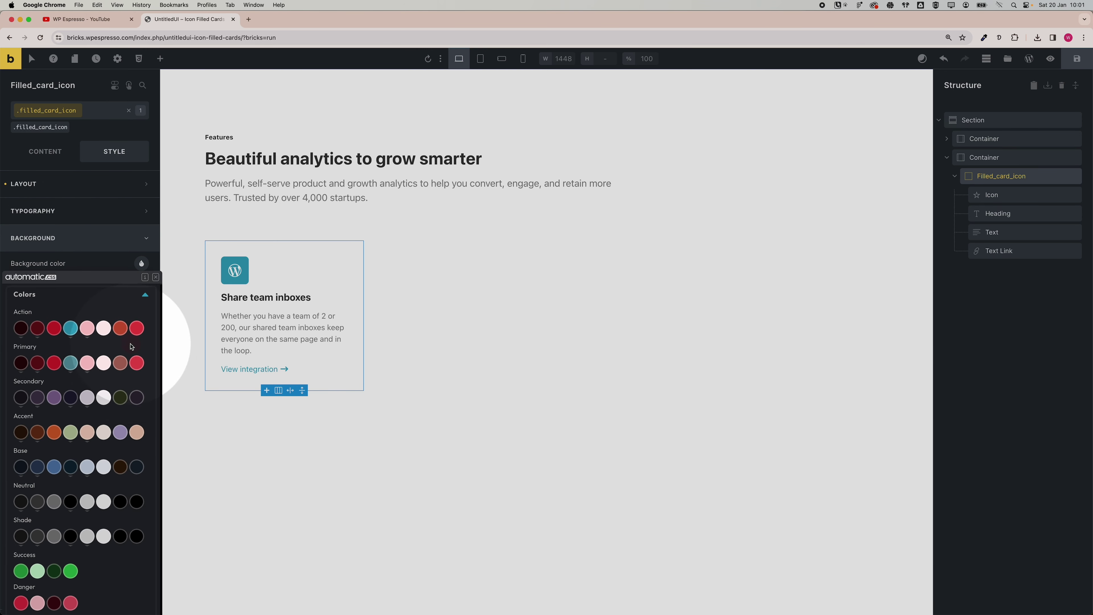
{"action": "left_click", "coordinate": [58, 501]}
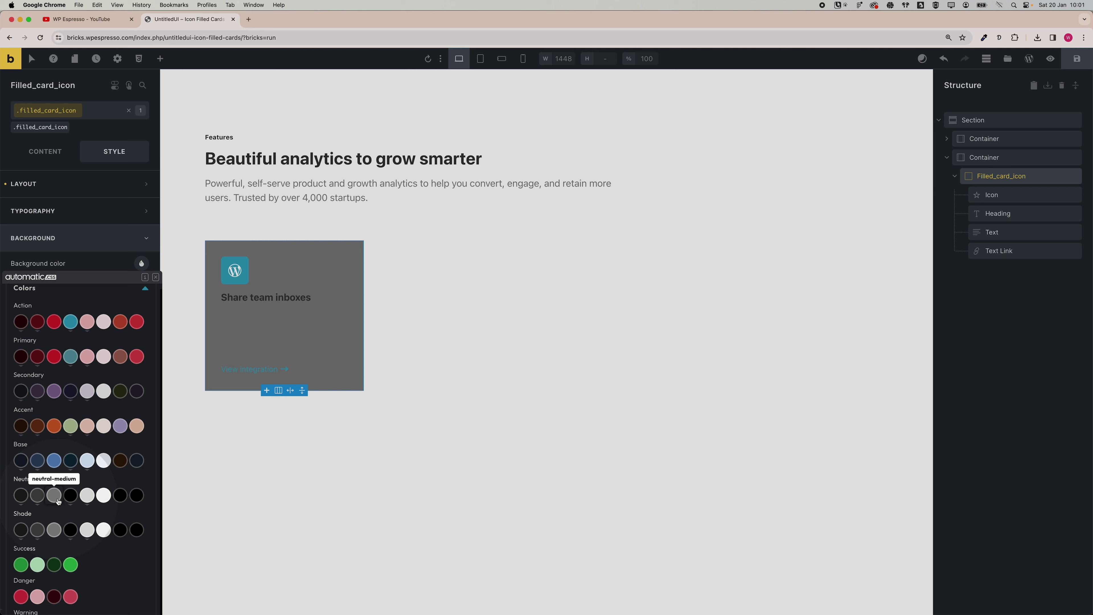
{"action": "left_click", "coordinate": [87, 496]}
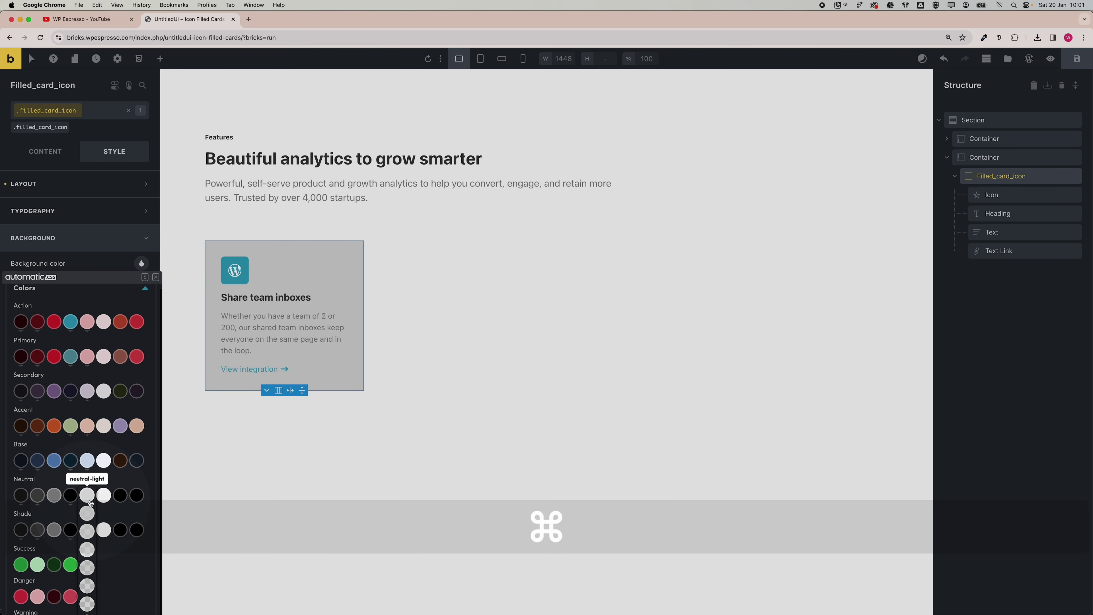
{"action": "left_click", "coordinate": [86, 584], "text": "super"}
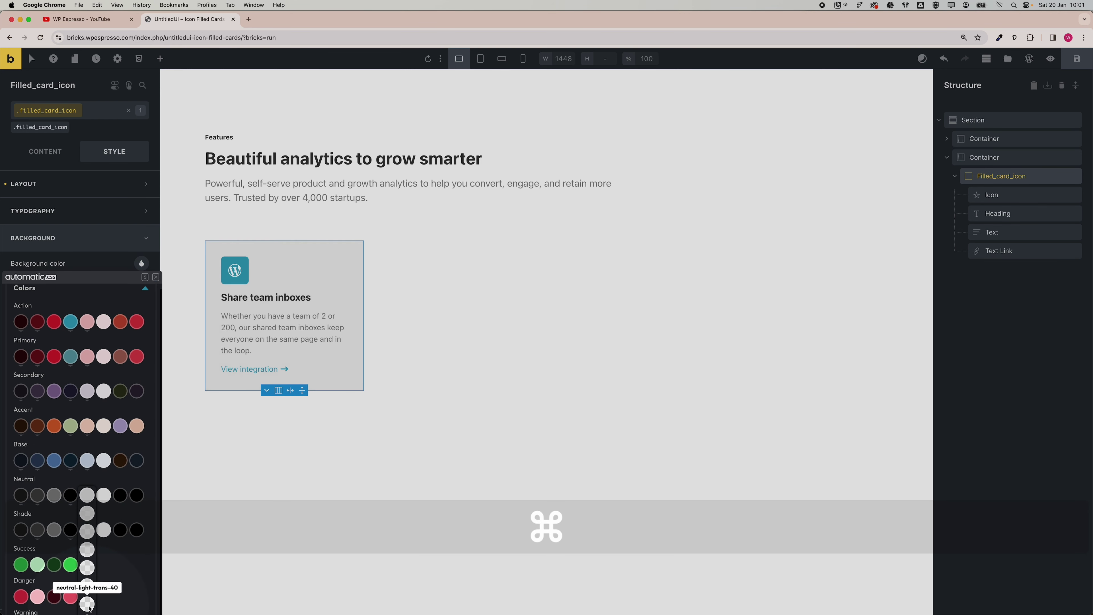
{"action": "scroll", "coordinate": [86, 577], "scroll_direction": "down", "scroll_amount": 4}
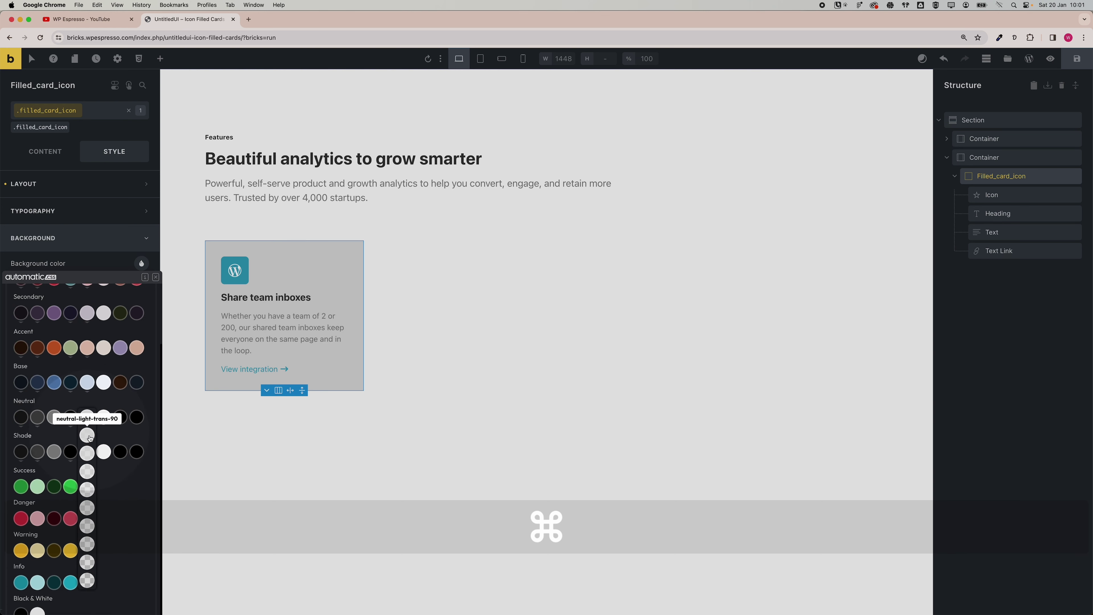
{"action": "left_click", "coordinate": [87, 435], "text": "super"}
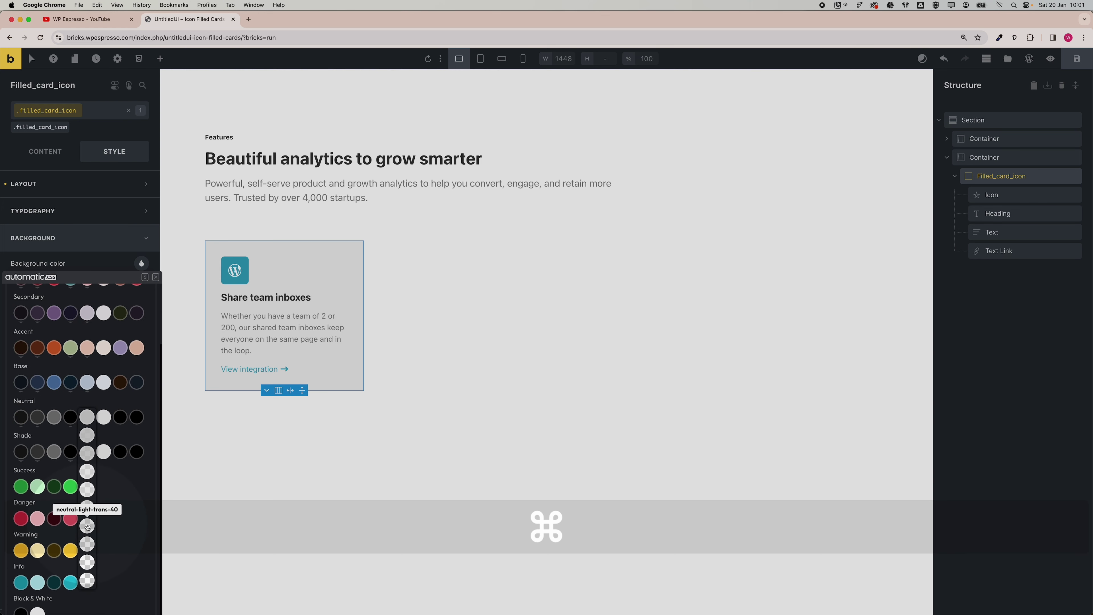
{"action": "left_click", "coordinate": [87, 563], "text": "super"}
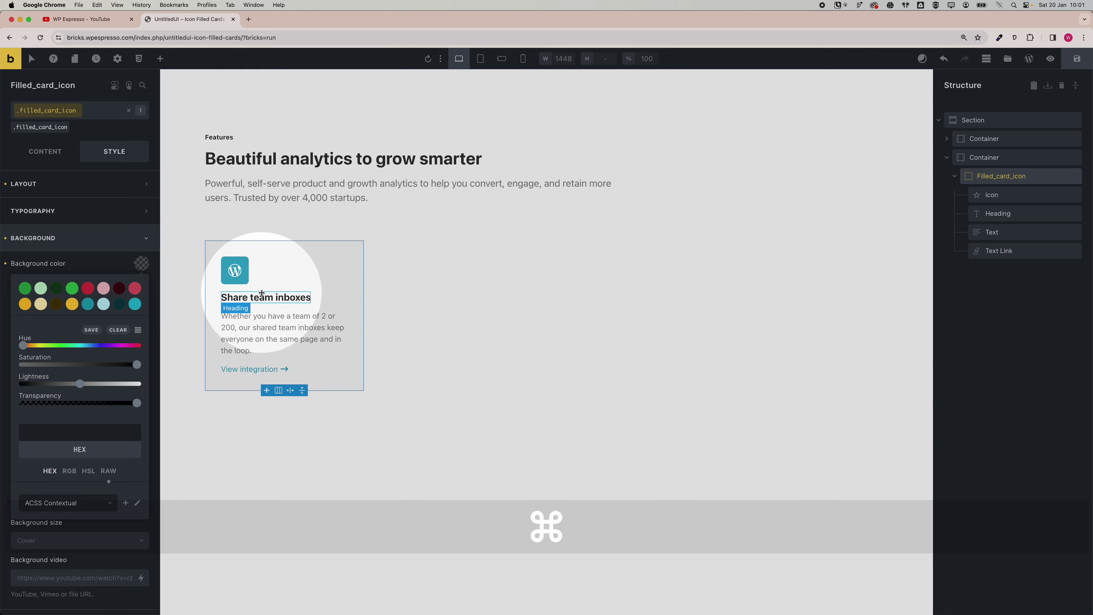
{"action": "key", "text": "super+Tab"}
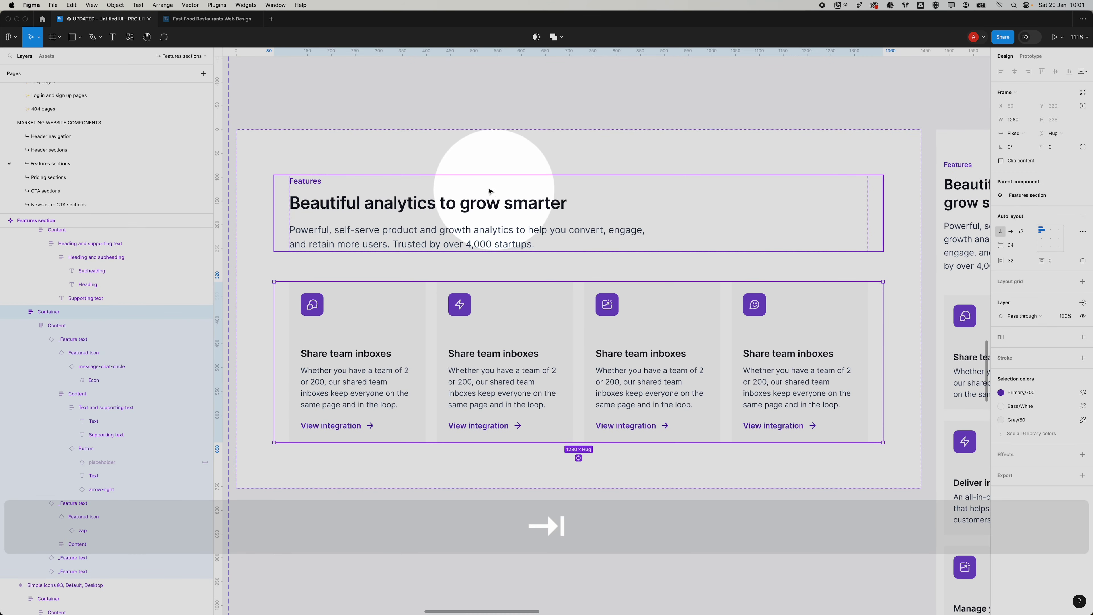
{"action": "key", "text": "super+Tab"}
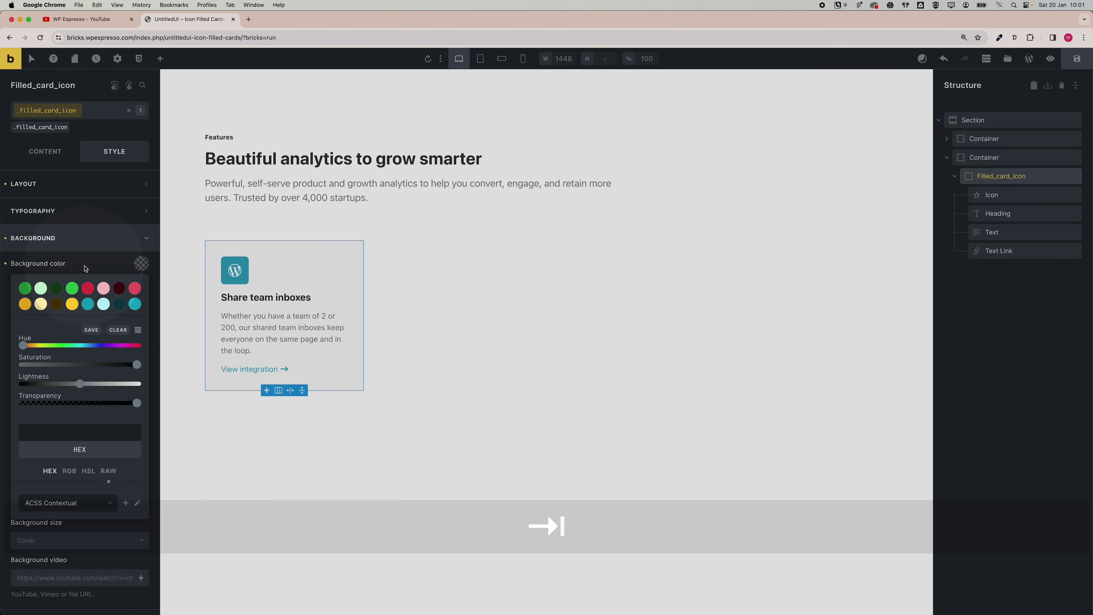
Step: Set a linked border radius of var(--radius-s) on all four corners of the .filled_card_icon class
{"action": "left_click", "coordinate": [80, 236]}
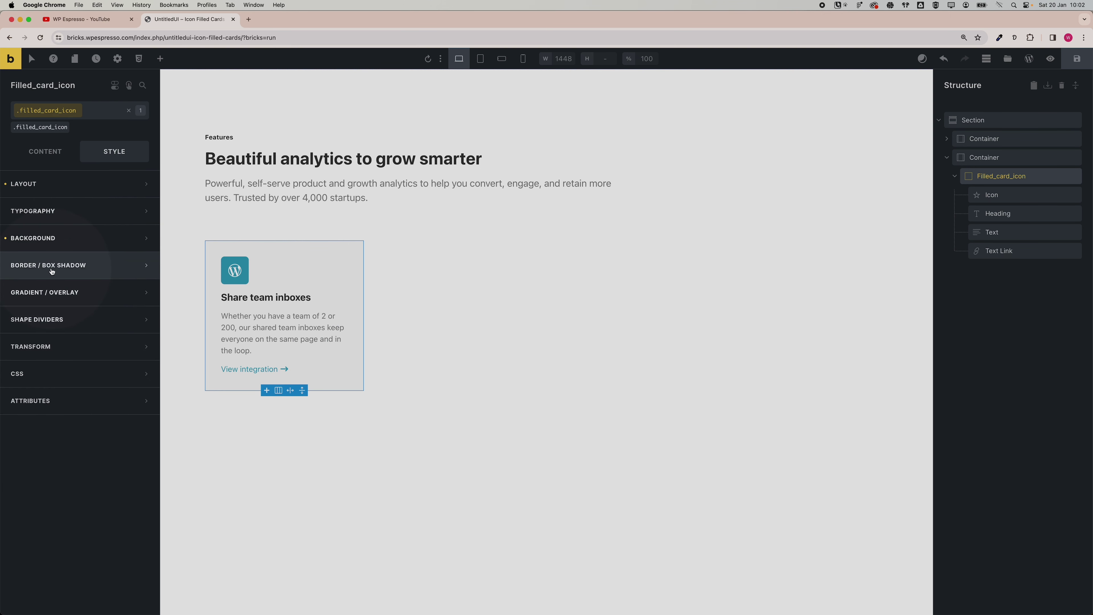
{"action": "left_click", "coordinate": [65, 264]}
{"action": "left_click", "coordinate": [142, 290]}
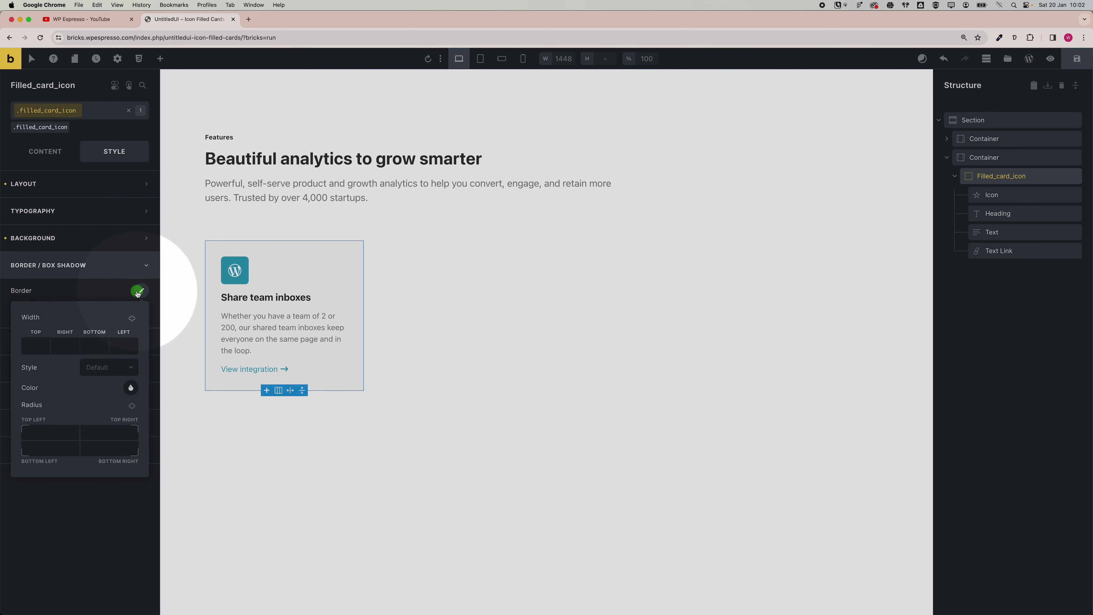
{"action": "right_click", "coordinate": [48, 431]}
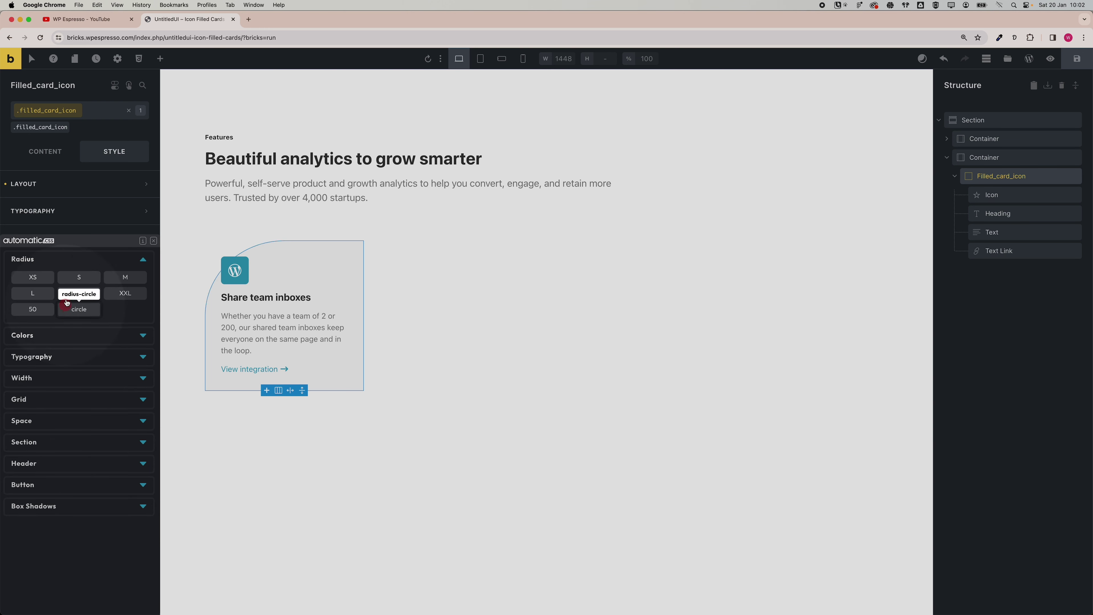
{"action": "left_click", "coordinate": [76, 284]}
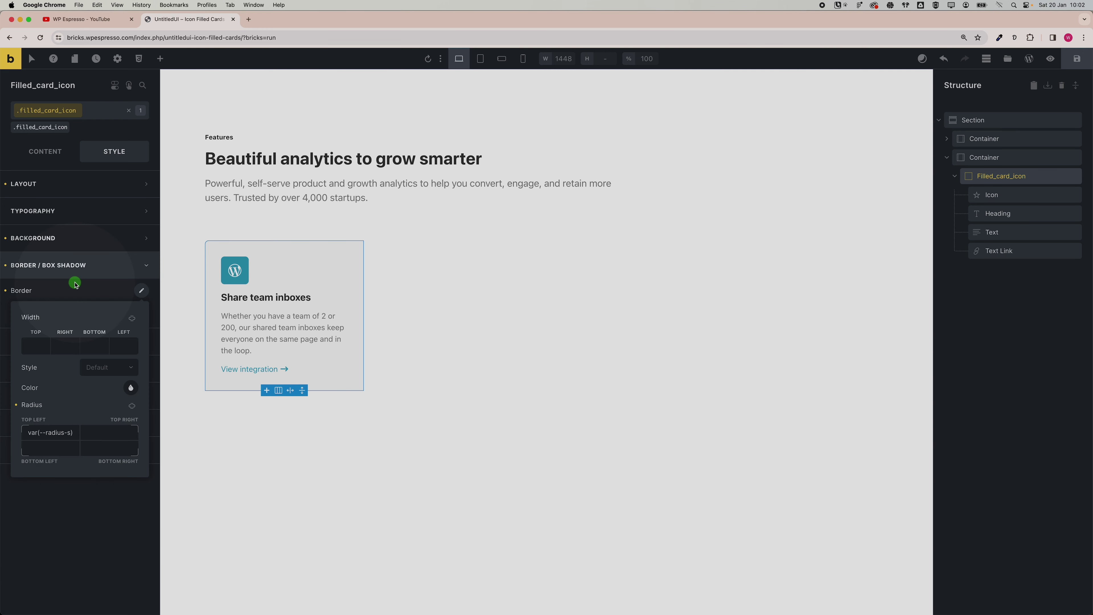
{"action": "left_click", "coordinate": [132, 407]}
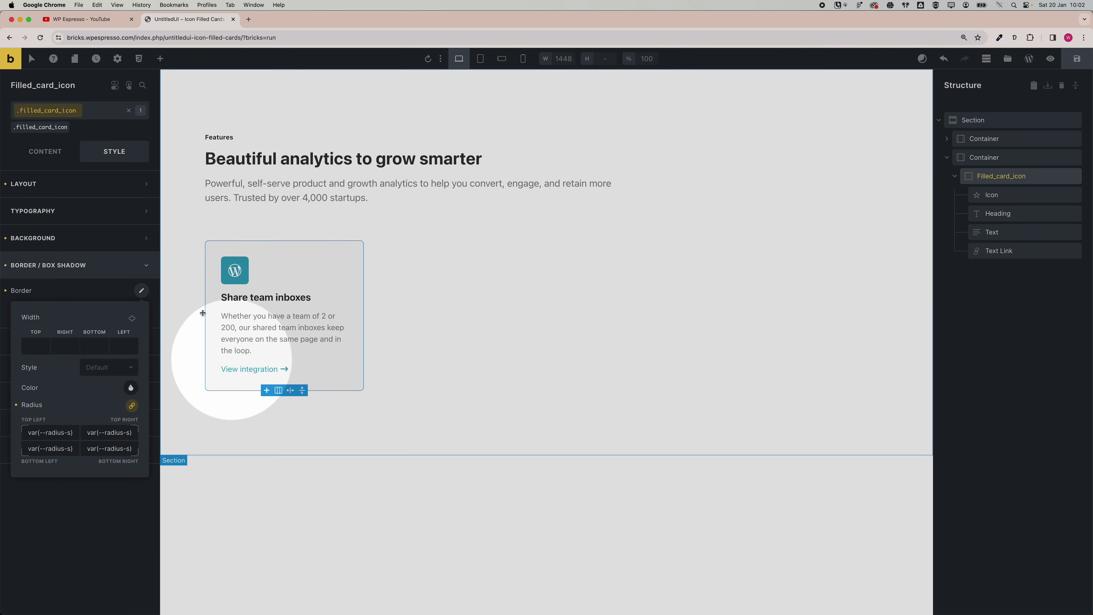
Step: Insert a Divider element directly after the Icon inside Filled_card_icon and select it
{"action": "left_click", "coordinate": [67, 155]}
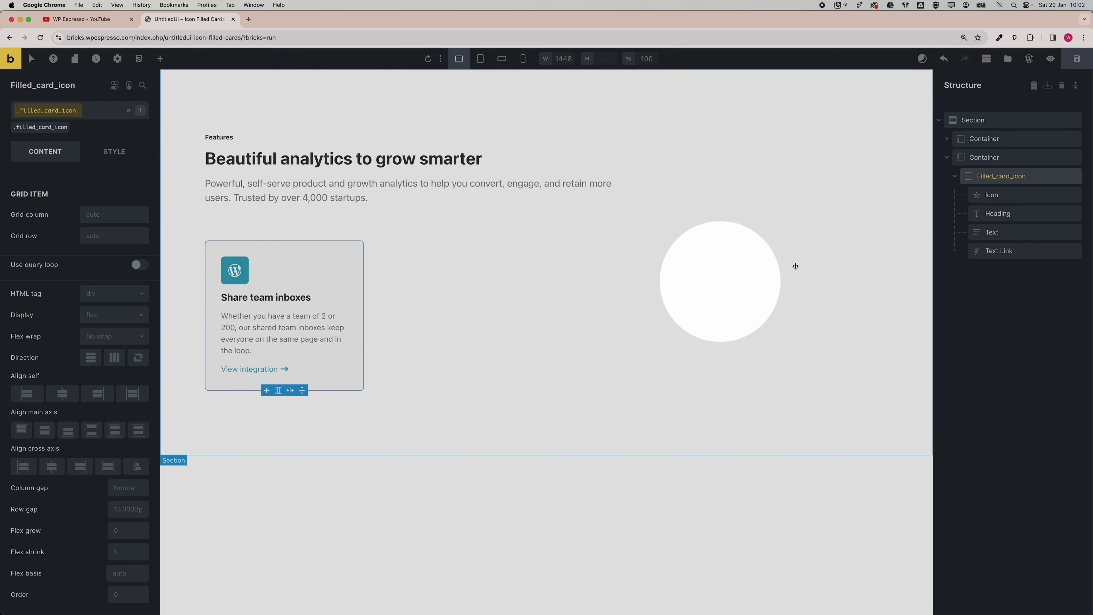
{"action": "left_click", "coordinate": [1000, 195]}
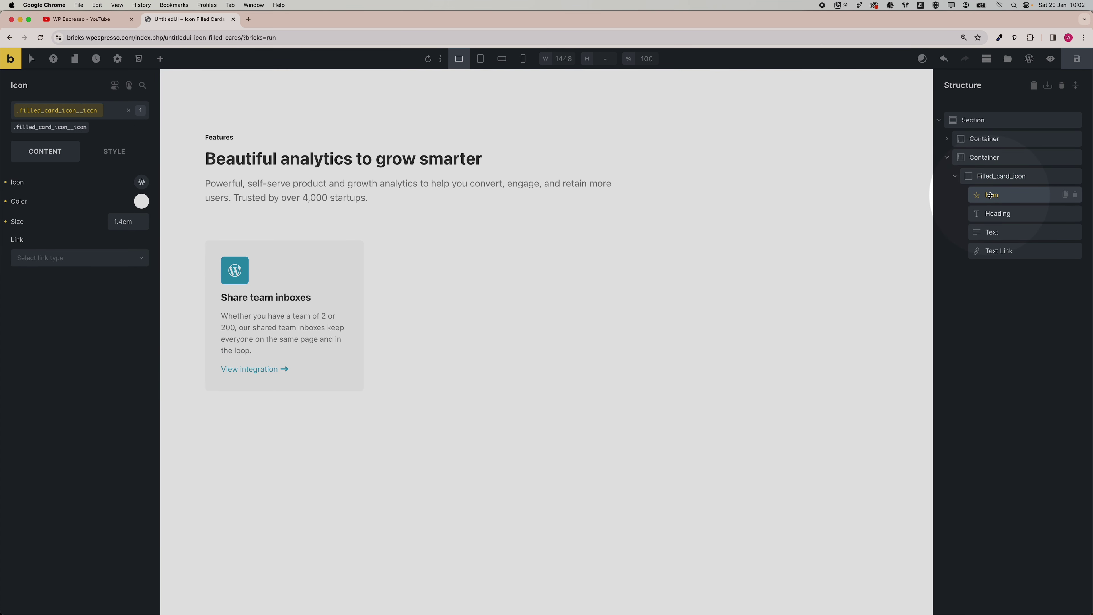
{"action": "left_click", "coordinate": [160, 59]}
{"action": "left_click", "coordinate": [71, 88]}
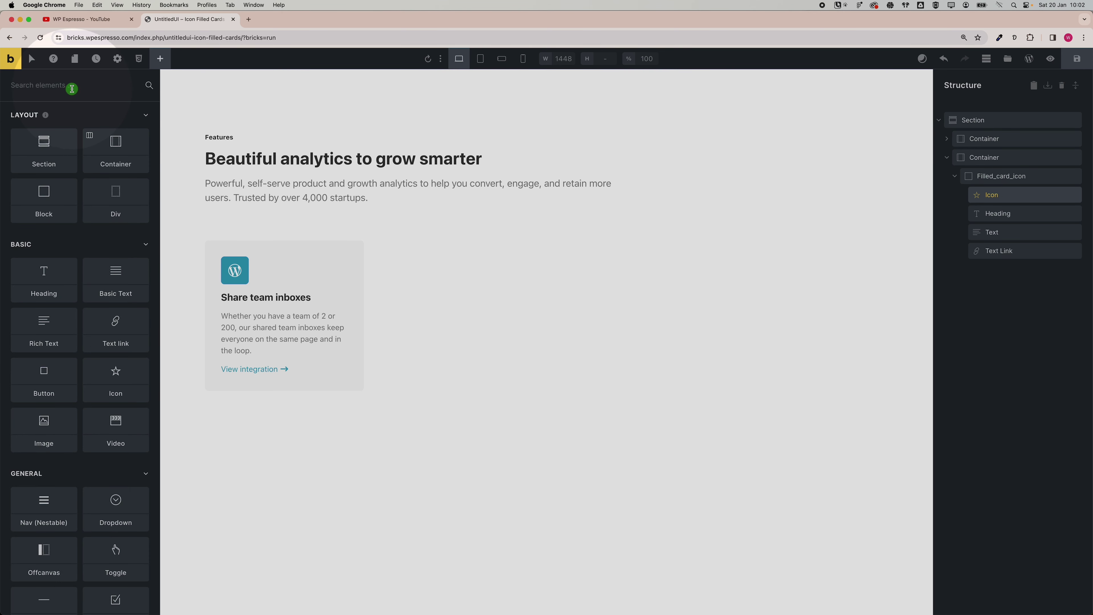
{"action": "type", "text": "di"}
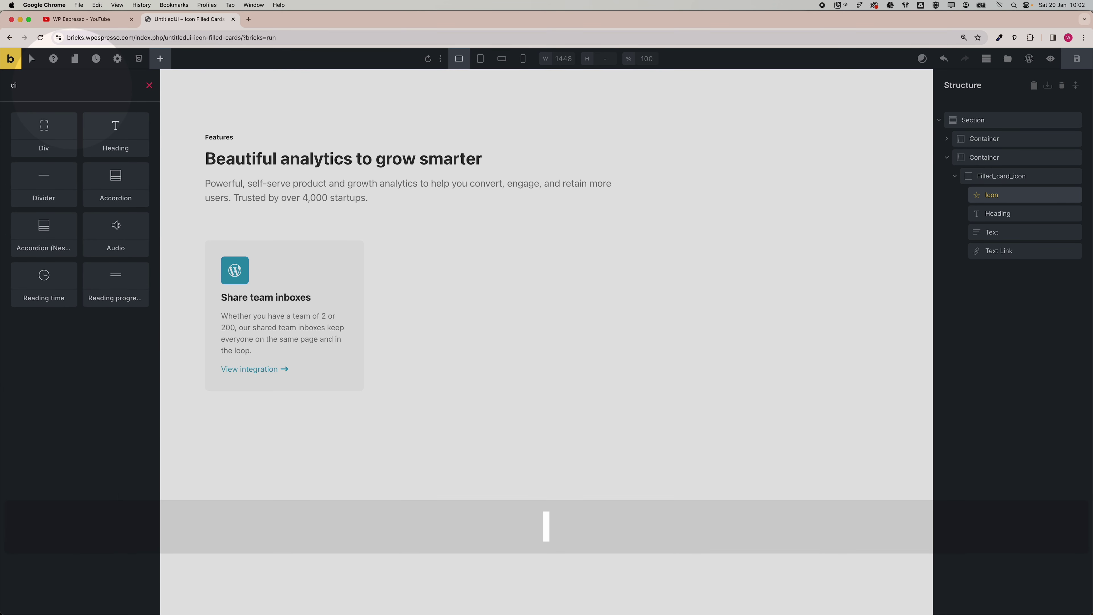
{"action": "type", "text": "v"}
{"action": "key", "text": "BackSpace"}
{"action": "key", "text": "BackSpace"}
{"action": "key", "text": "BackSpace"}
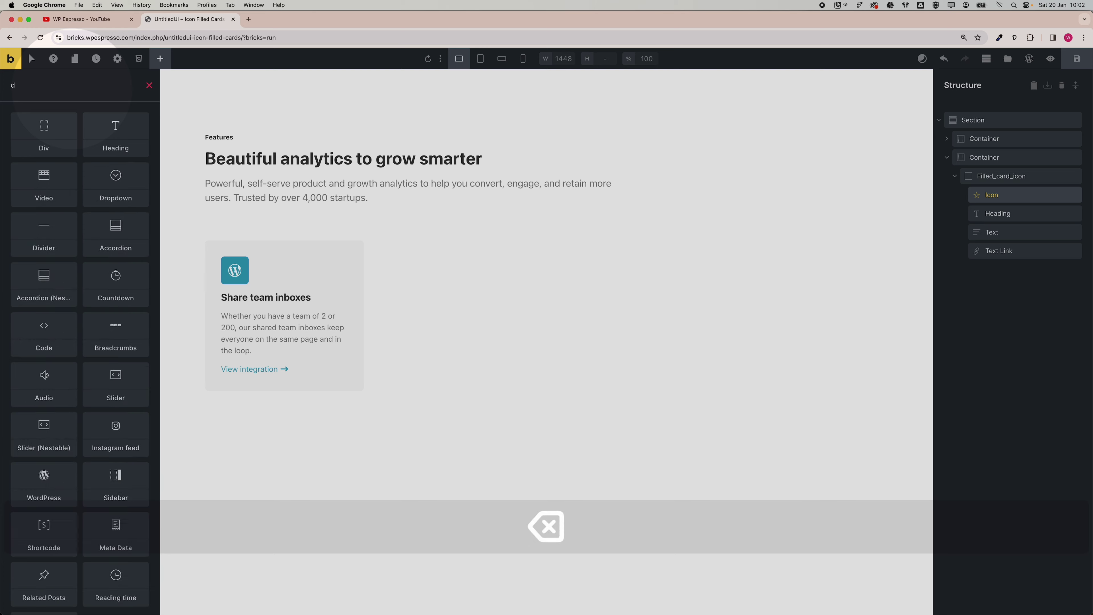
{"action": "type", "text": "spa"}
{"action": "key", "text": "BackSpace"}
{"action": "key", "text": "BackSpace"}
{"action": "type", "text": "div"}
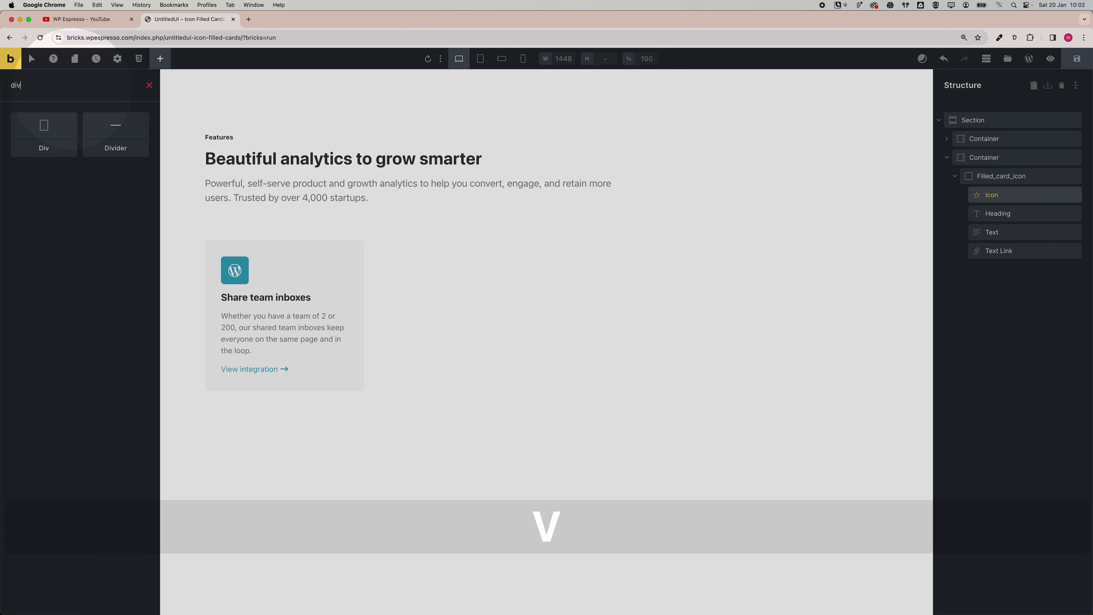
{"action": "left_click", "coordinate": [111, 126]}
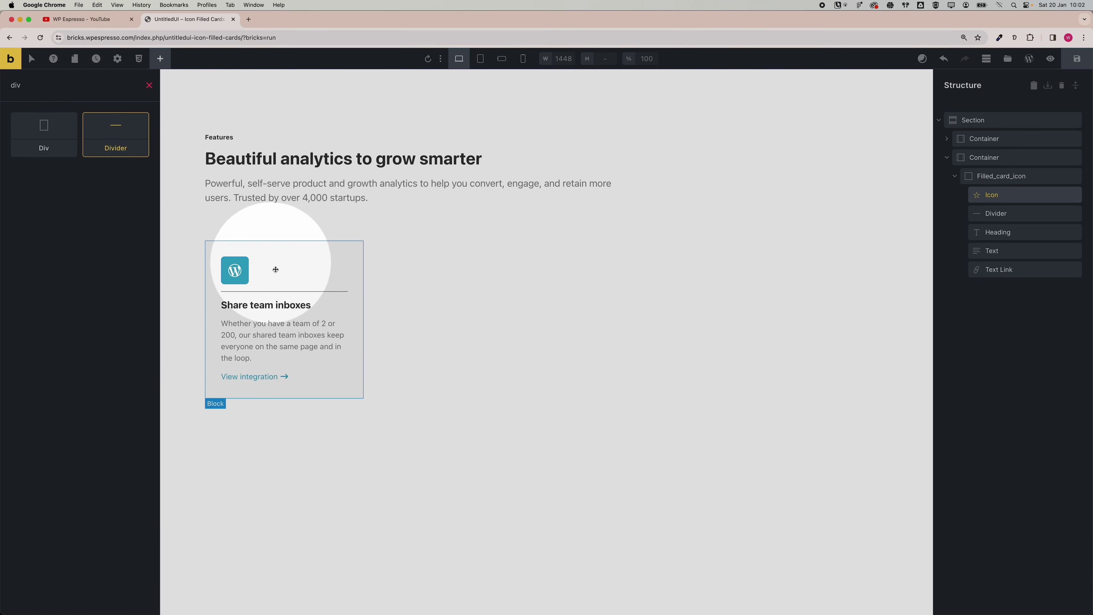
{"action": "left_click", "coordinate": [280, 290]}
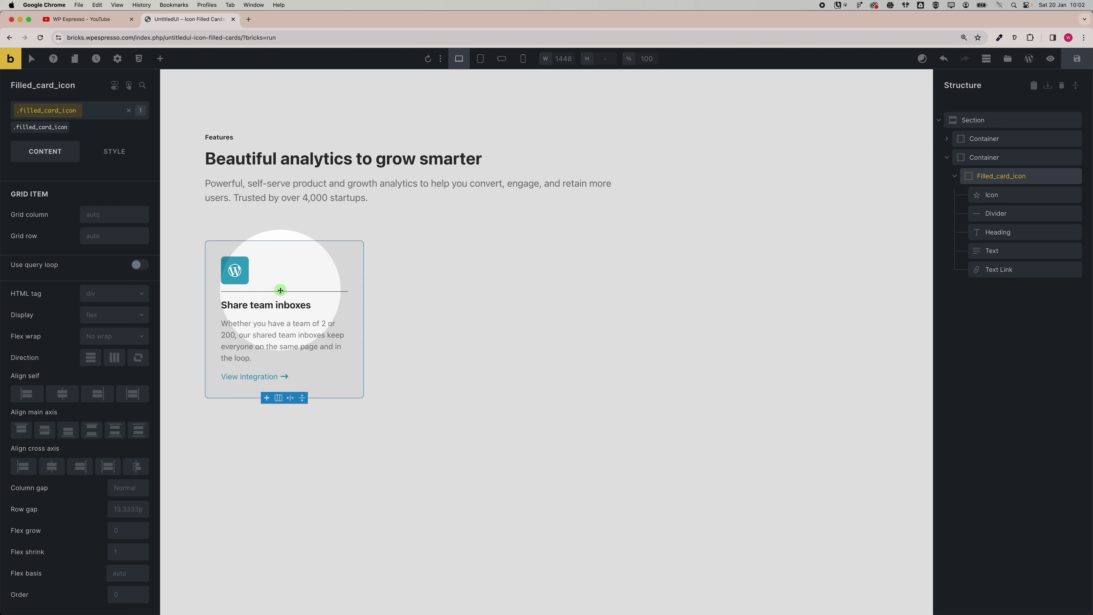
{"action": "left_click", "coordinate": [997, 213]}
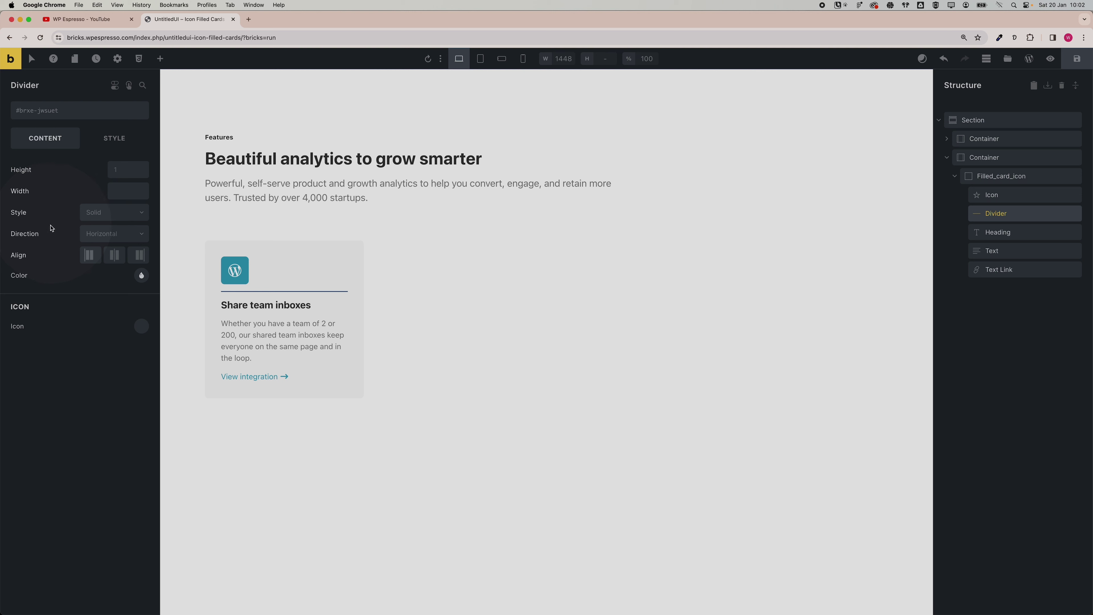
{"action": "left_click", "coordinate": [125, 172]}
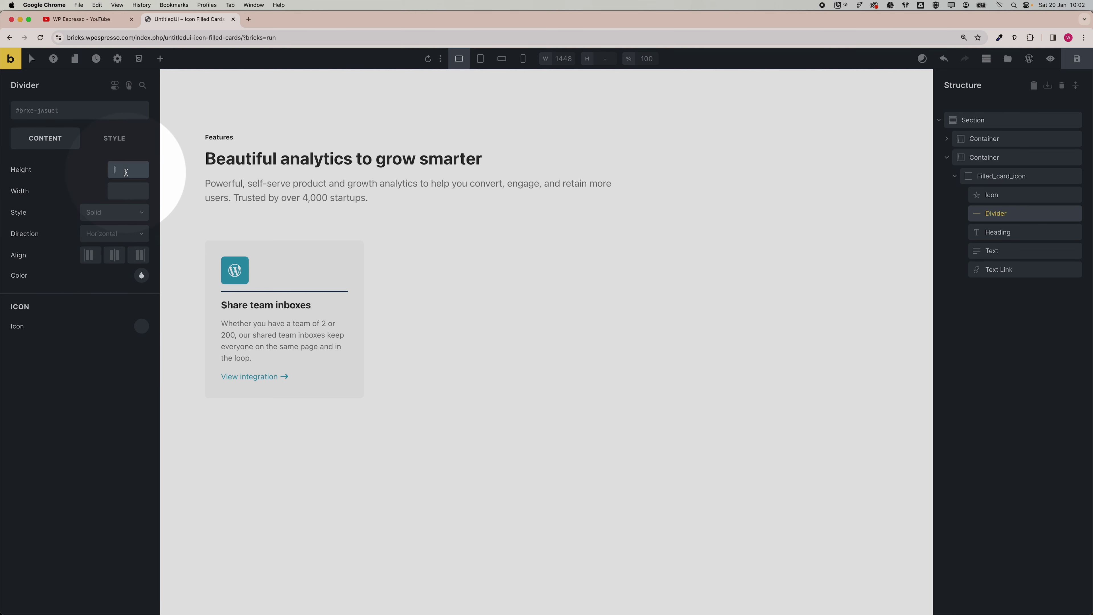
{"action": "type", "text": "0"}
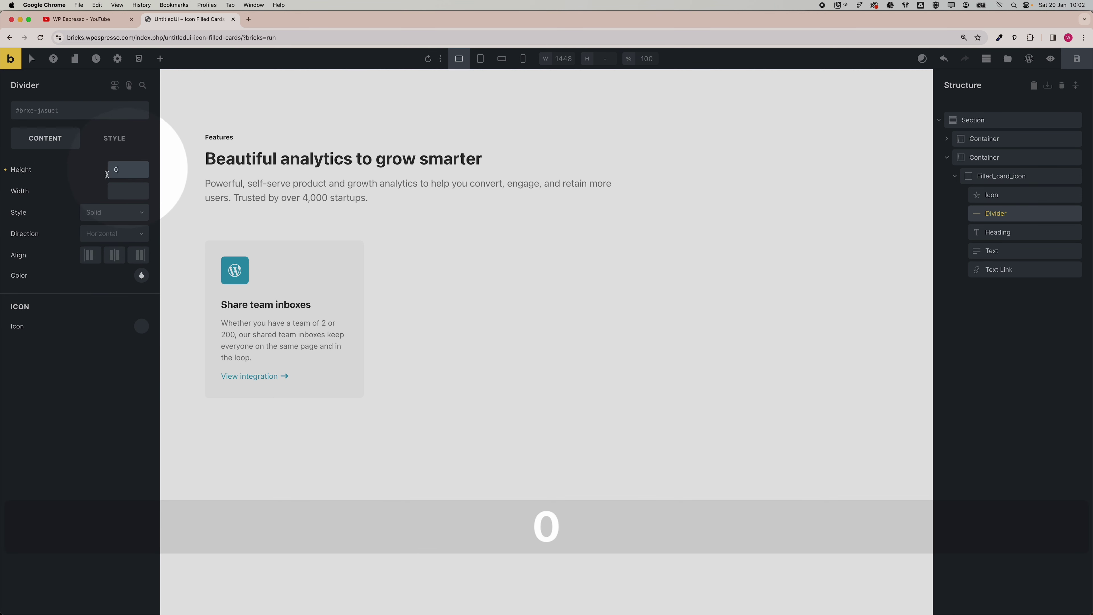
{"action": "left_click", "coordinate": [122, 213]}
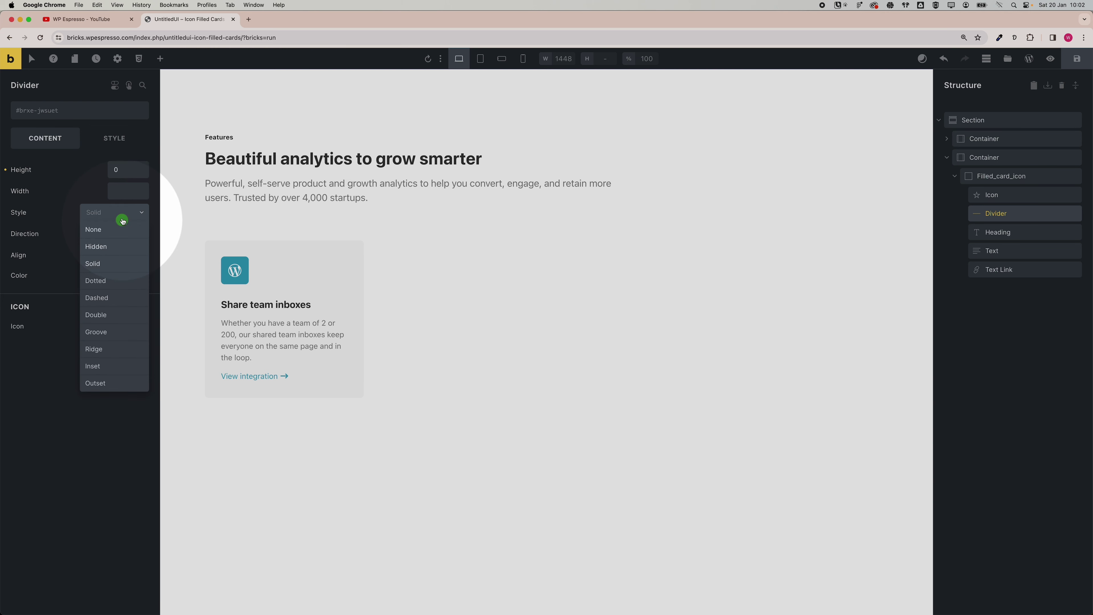
{"action": "left_click", "coordinate": [99, 171]}
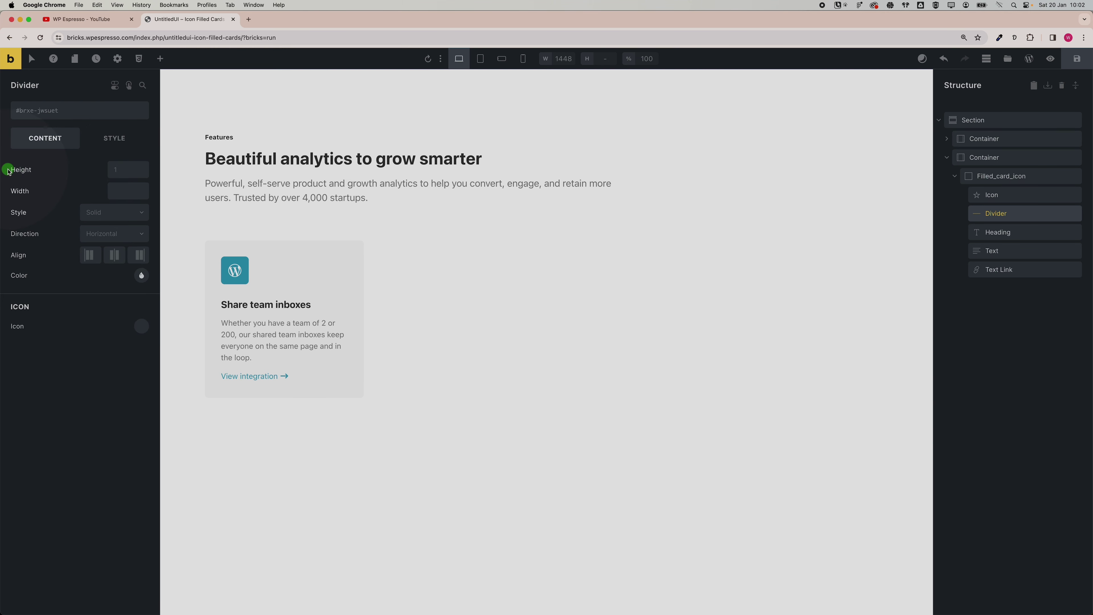
Step: Turn the Divider into an invisible spacer by setting its style to None and its height to var(--space-m)
{"action": "left_click", "coordinate": [97, 213]}
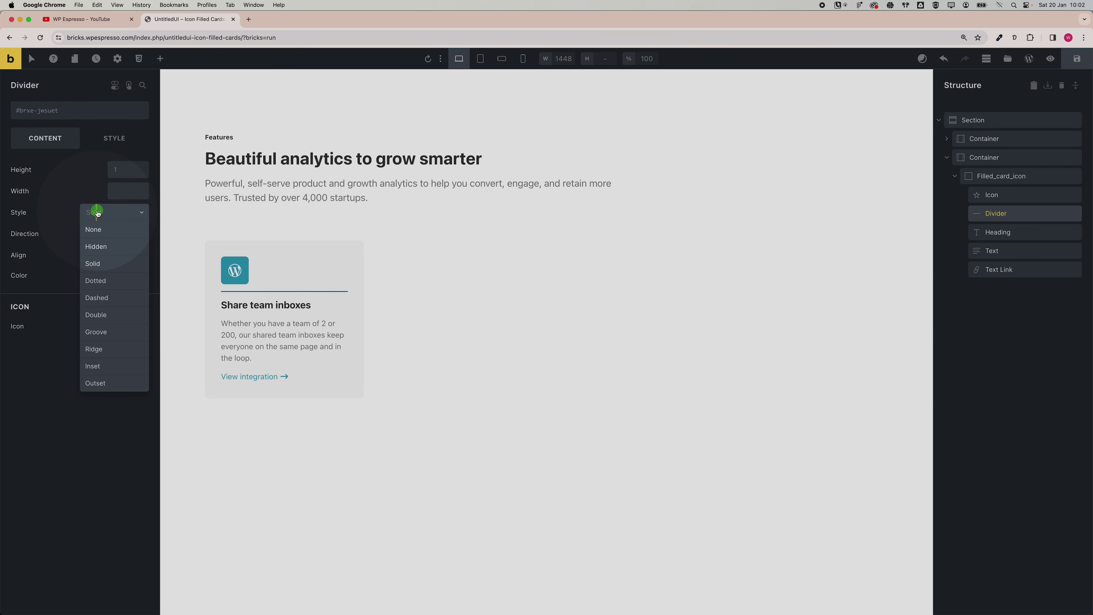
{"action": "left_click", "coordinate": [103, 233]}
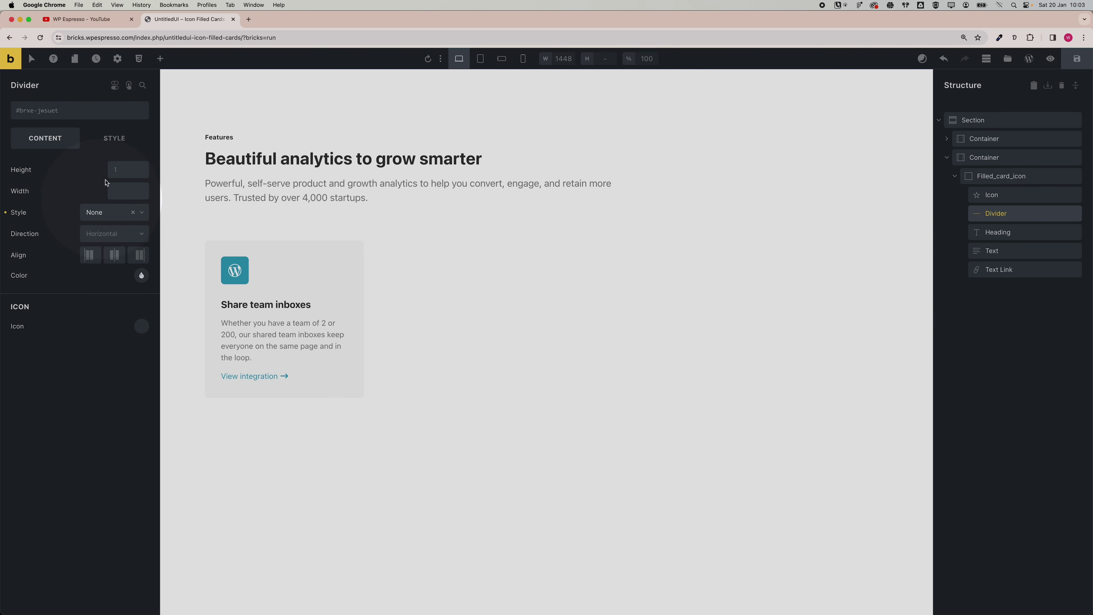
{"action": "left_click", "coordinate": [113, 139]}
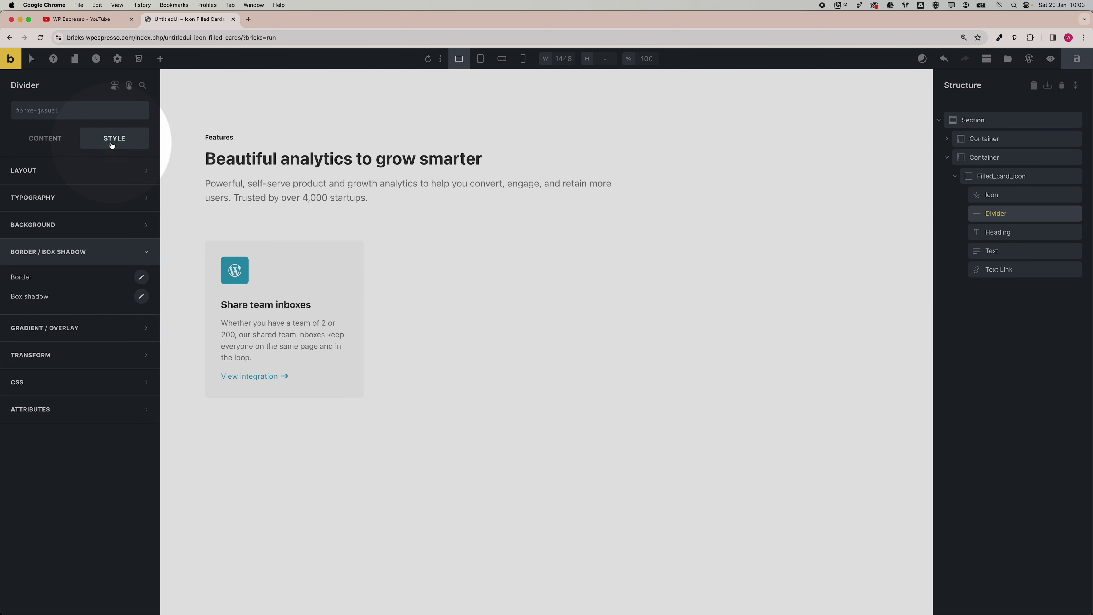
{"action": "left_click", "coordinate": [62, 141]}
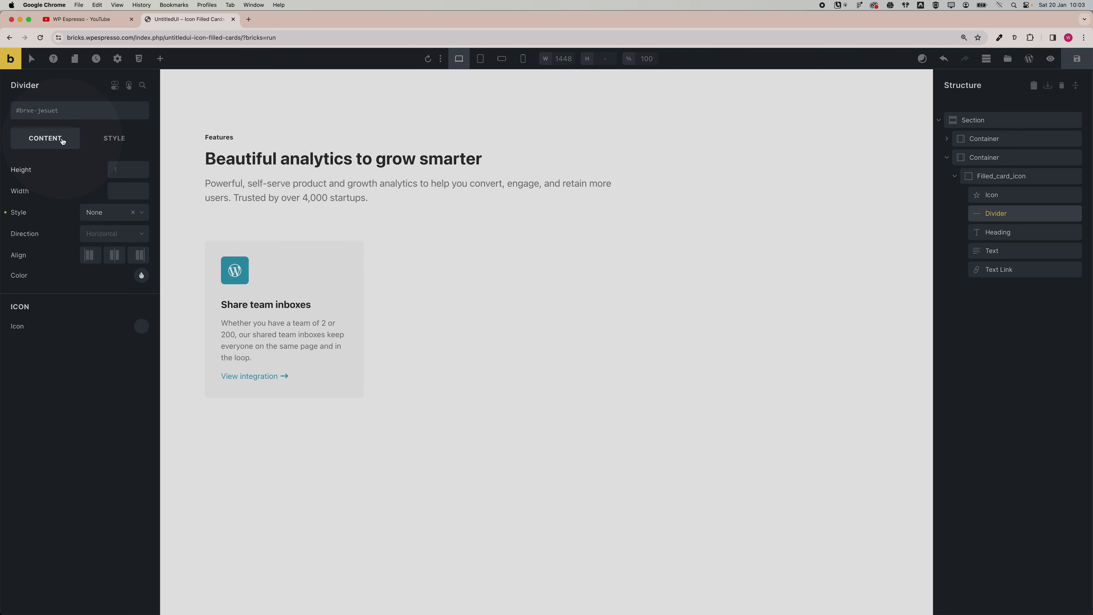
{"action": "right_click", "coordinate": [122, 171]}
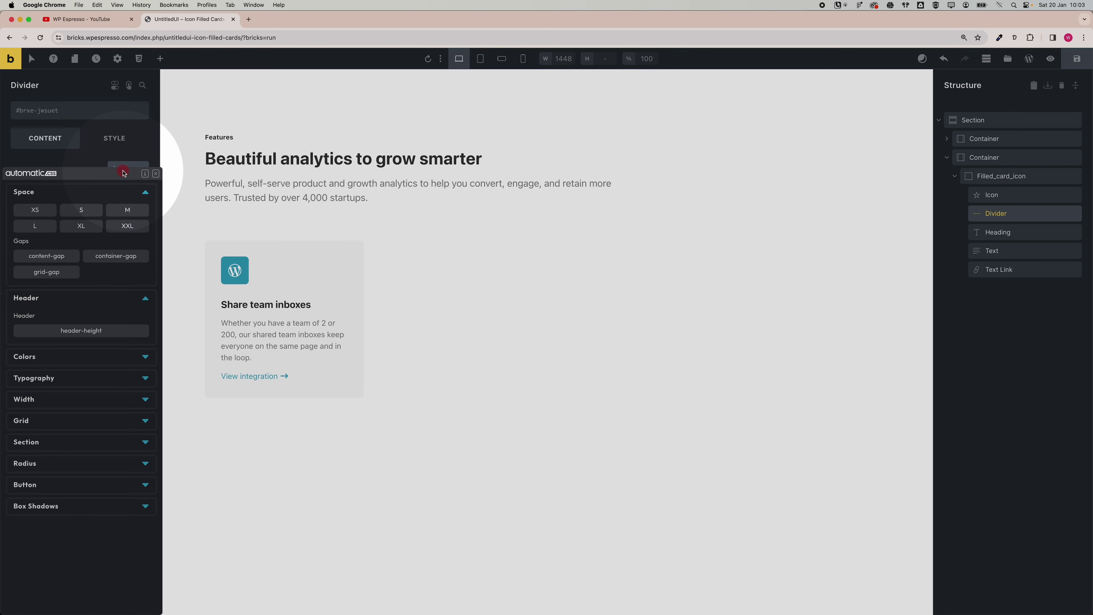
{"action": "left_click", "coordinate": [112, 215]}
{"action": "left_click", "coordinate": [133, 214]}
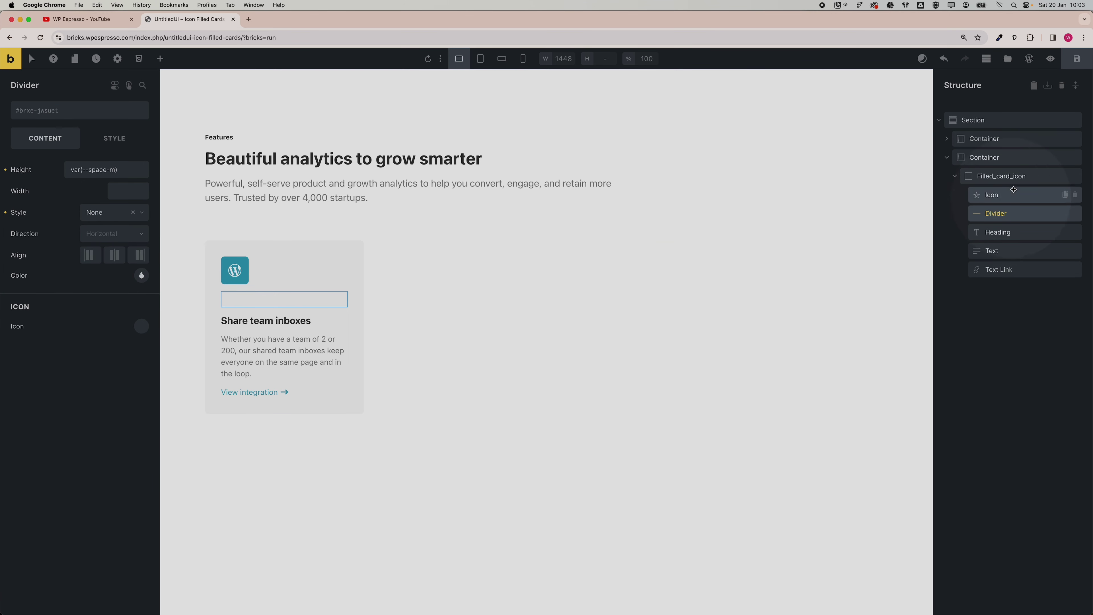
Step: Apply filled_card_icon BEM classes to the card's icon, divider, heading, text and text link, using Rename Classes mode with synced labels
{"action": "left_click", "coordinate": [1028, 178]}
{"action": "left_click", "coordinate": [1055, 177]}
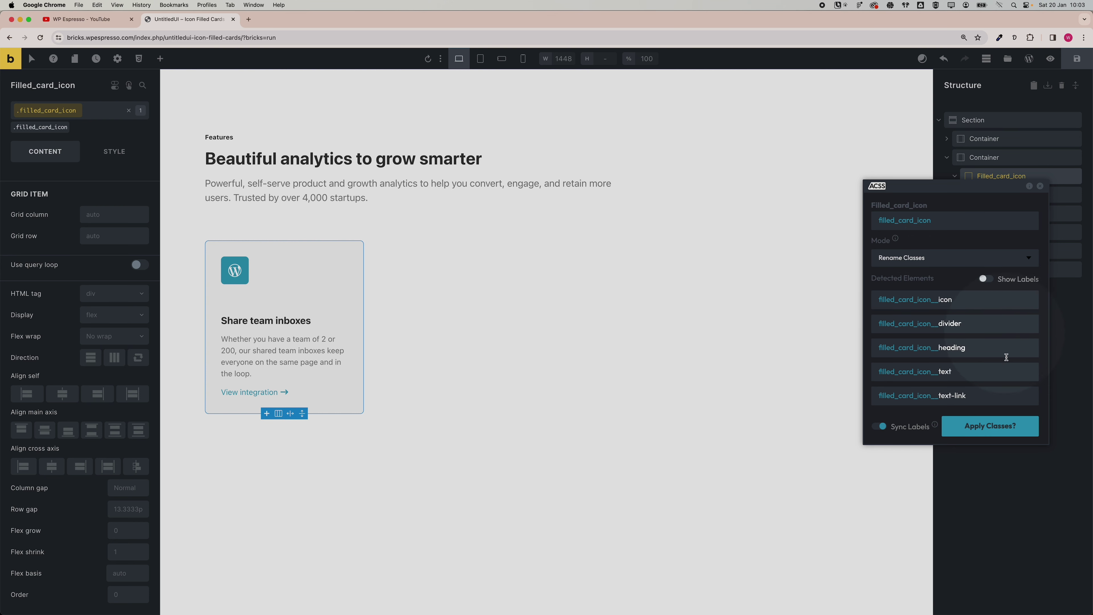
{"action": "left_click", "coordinate": [1003, 424]}
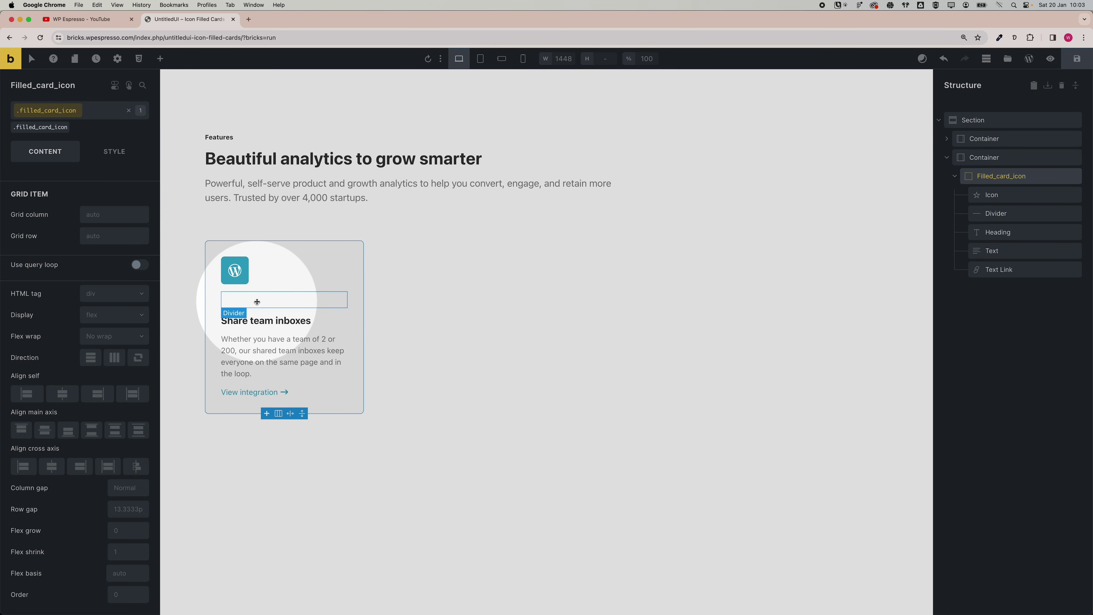
Step: Collapse the Filled_card_icon card in the structure and duplicate it three times to fill the four-column grid
{"action": "left_click", "coordinate": [955, 176]}
{"action": "left_click_drag", "start_coordinate": [992, 177], "coordinate": [998, 177]}
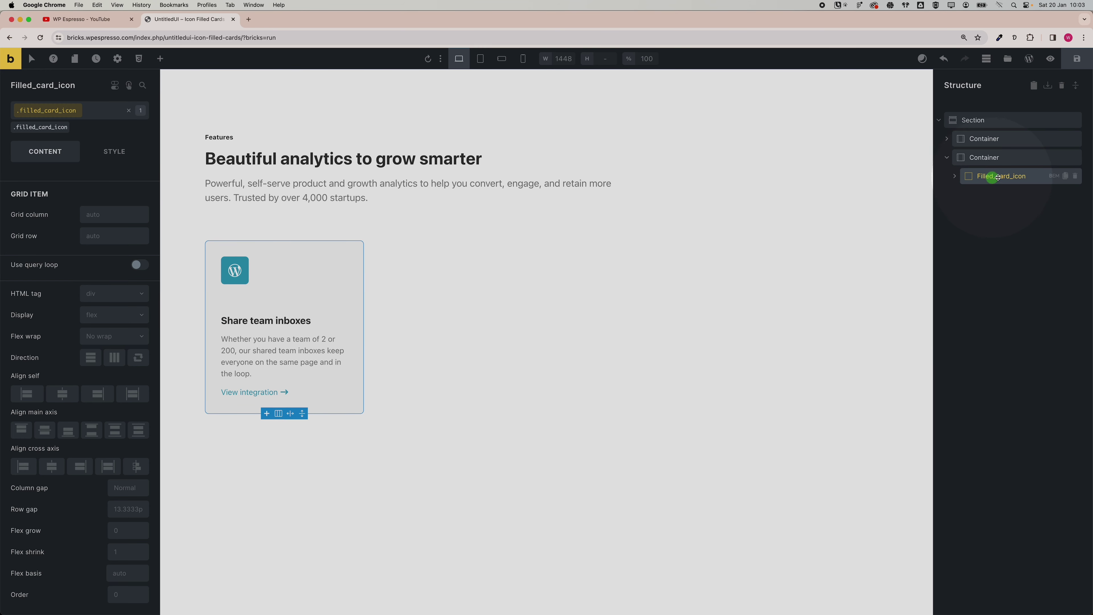
{"action": "left_click", "coordinate": [1067, 180]}
{"action": "left_click", "coordinate": [1069, 180]}
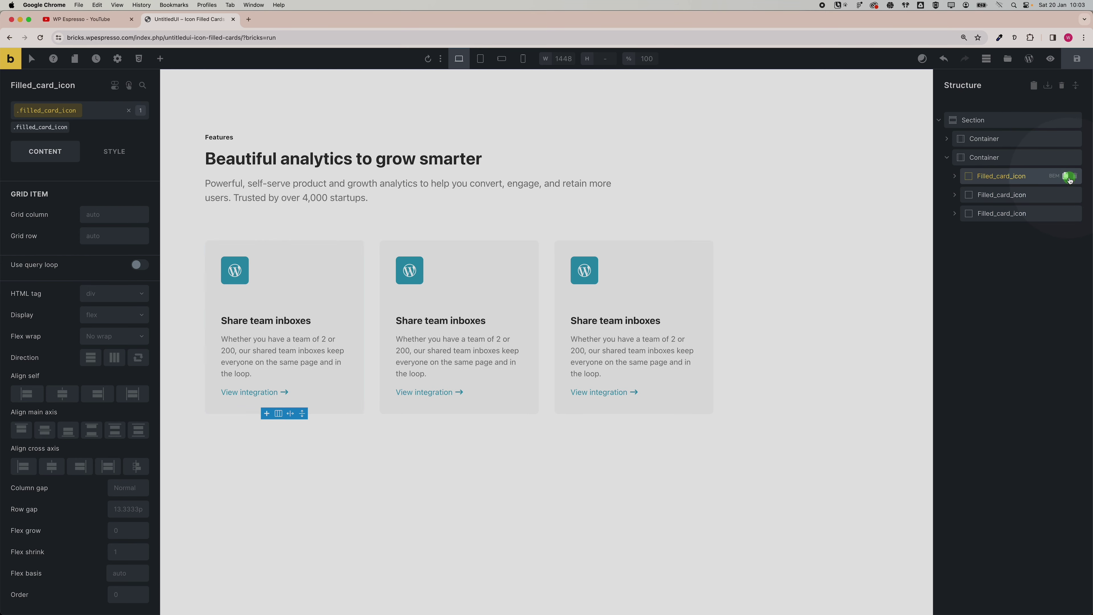
{"action": "left_click", "coordinate": [1069, 180]}
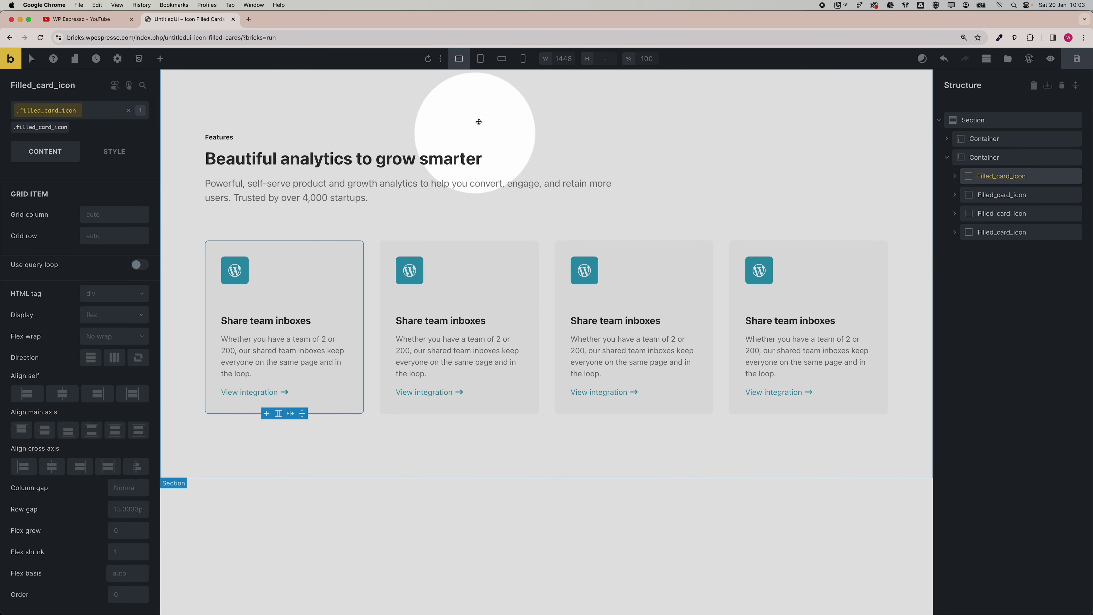
Step: At the tablet portrait breakpoint, set the card container's grid template columns to var(--grid-2)
{"action": "left_click", "coordinate": [480, 61]}
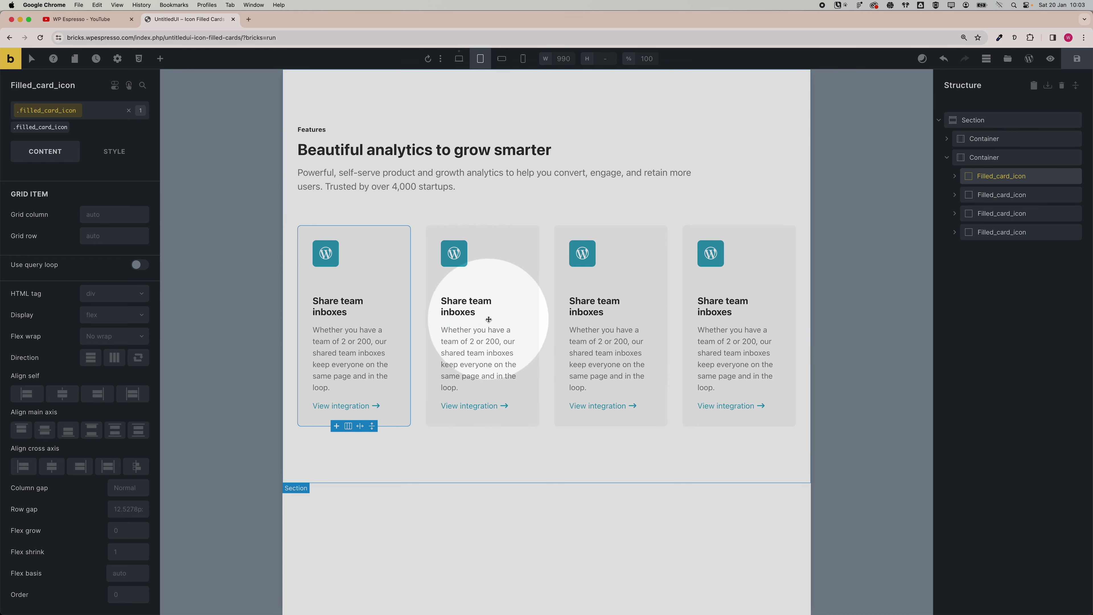
{"action": "left_click", "coordinate": [982, 159]}
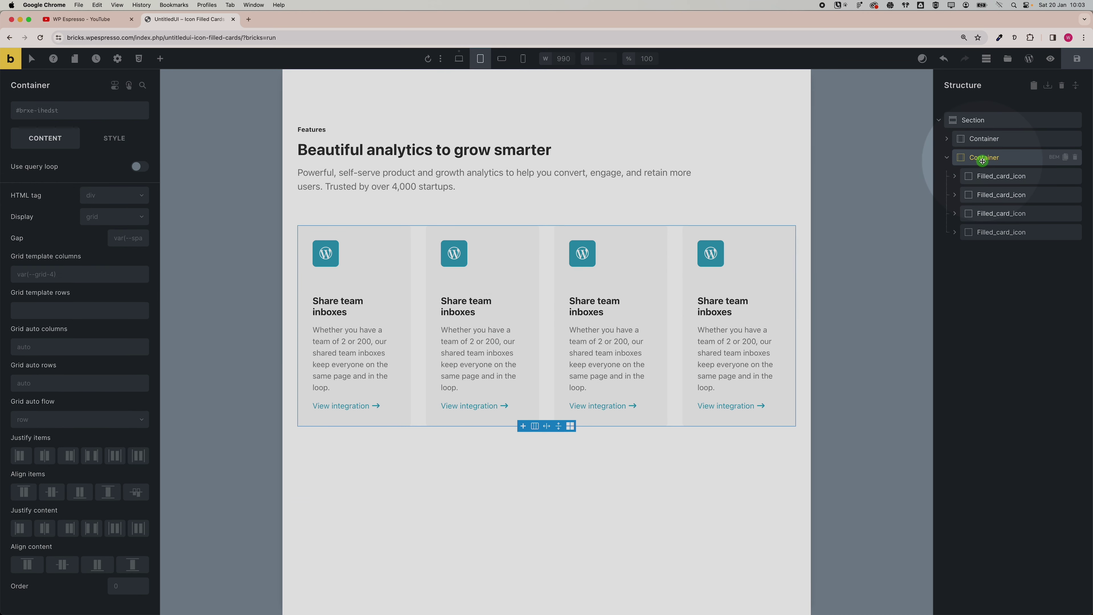
{"action": "left_click", "coordinate": [43, 274]}
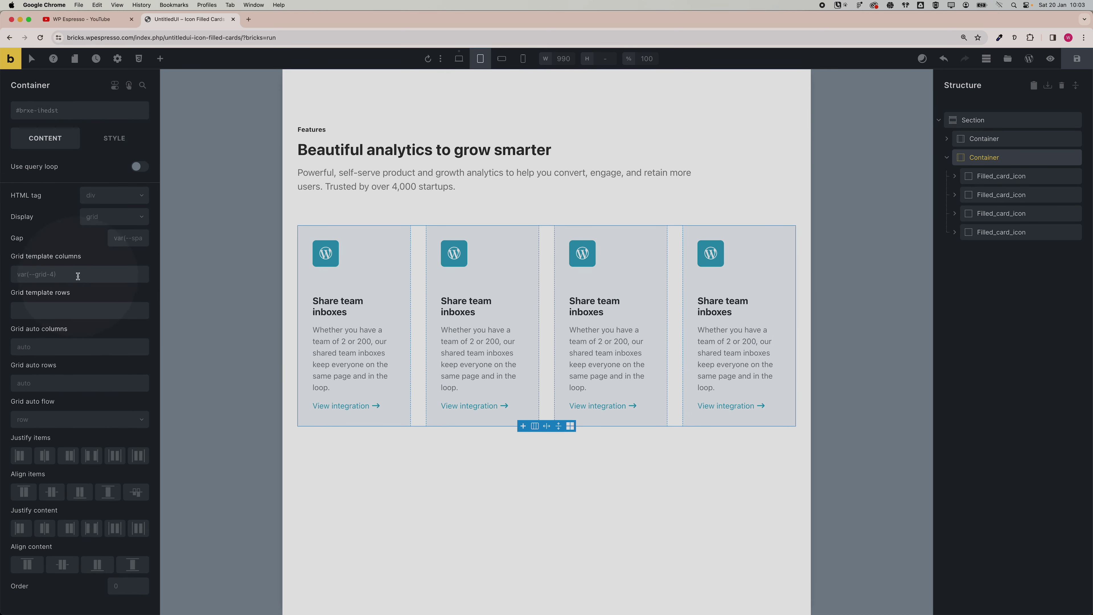
{"action": "right_click", "coordinate": [43, 273]}
{"action": "left_click", "coordinate": [128, 185]}
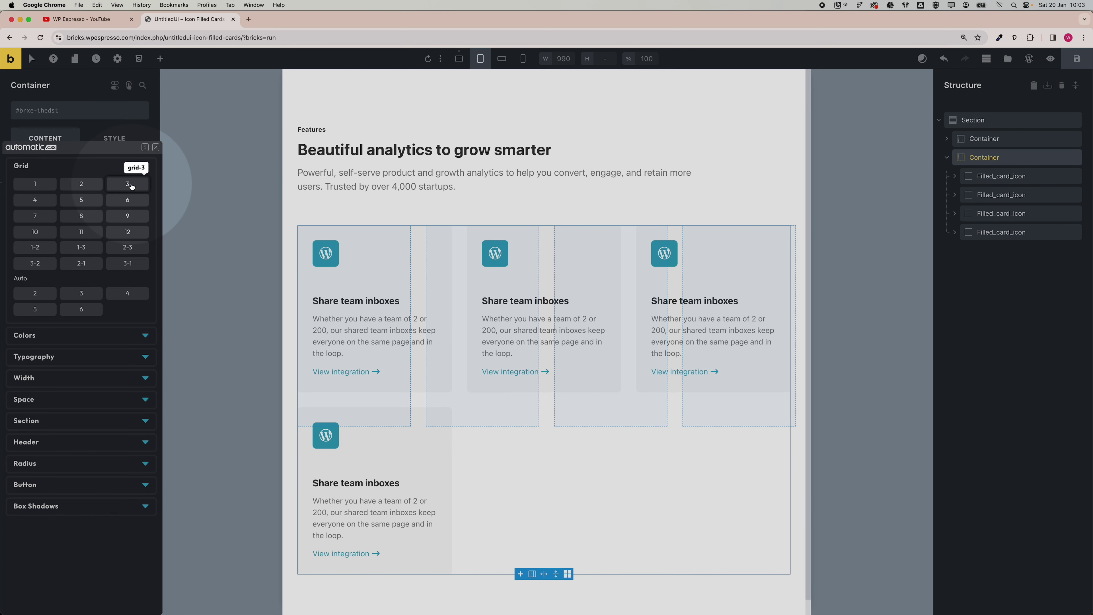
{"action": "left_click", "coordinate": [87, 186]}
{"action": "left_click", "coordinate": [88, 185]}
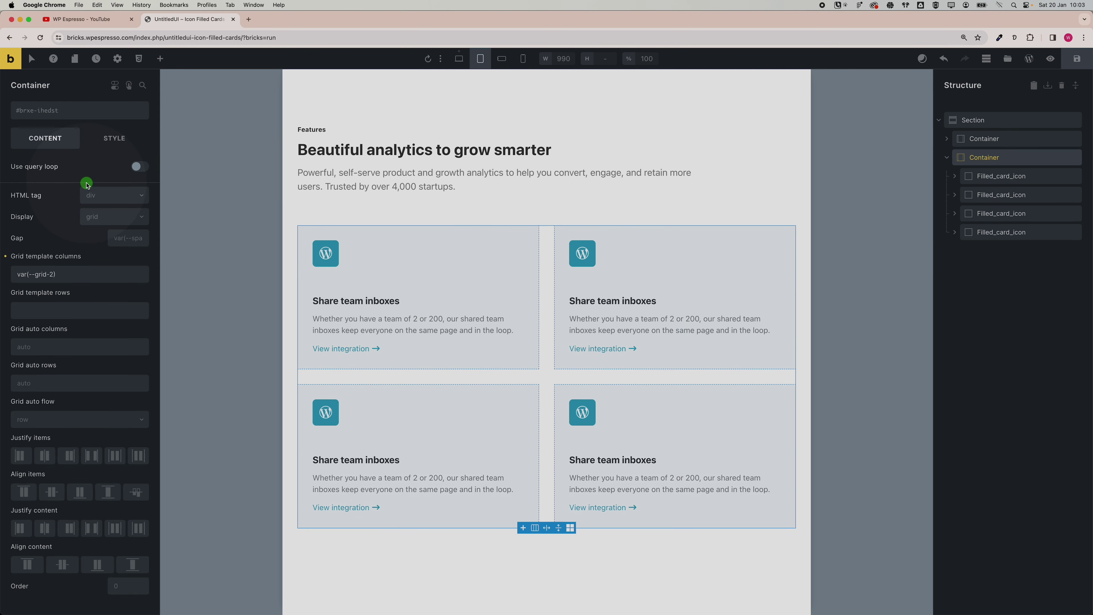
Step: At the mobile portrait breakpoint, set the card container's grid template columns to var(--grid-1)
{"action": "left_click", "coordinate": [501, 61]}
{"action": "left_click", "coordinate": [523, 60]}
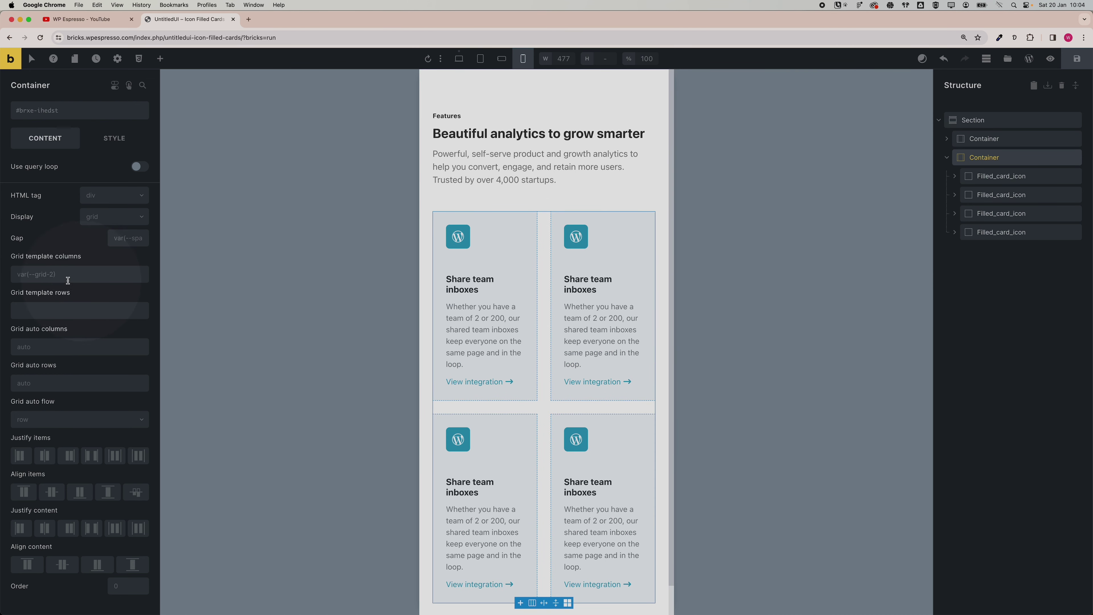
{"action": "left_click", "coordinate": [54, 276]}
{"action": "left_click", "coordinate": [41, 183]}
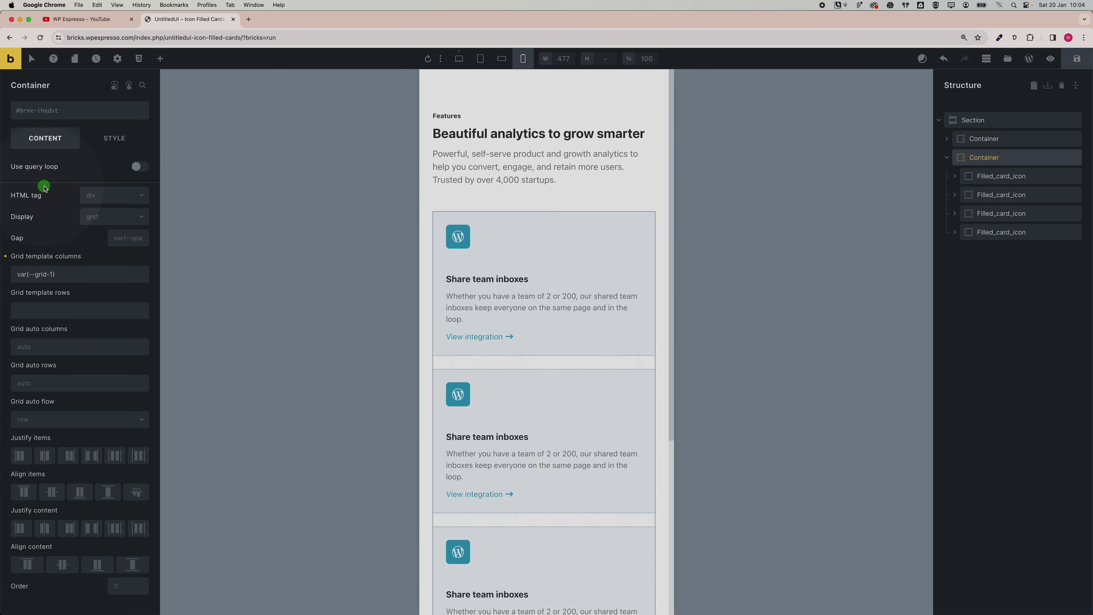
{"action": "left_click", "coordinate": [296, 207]}
{"action": "left_click", "coordinate": [723, 207]}
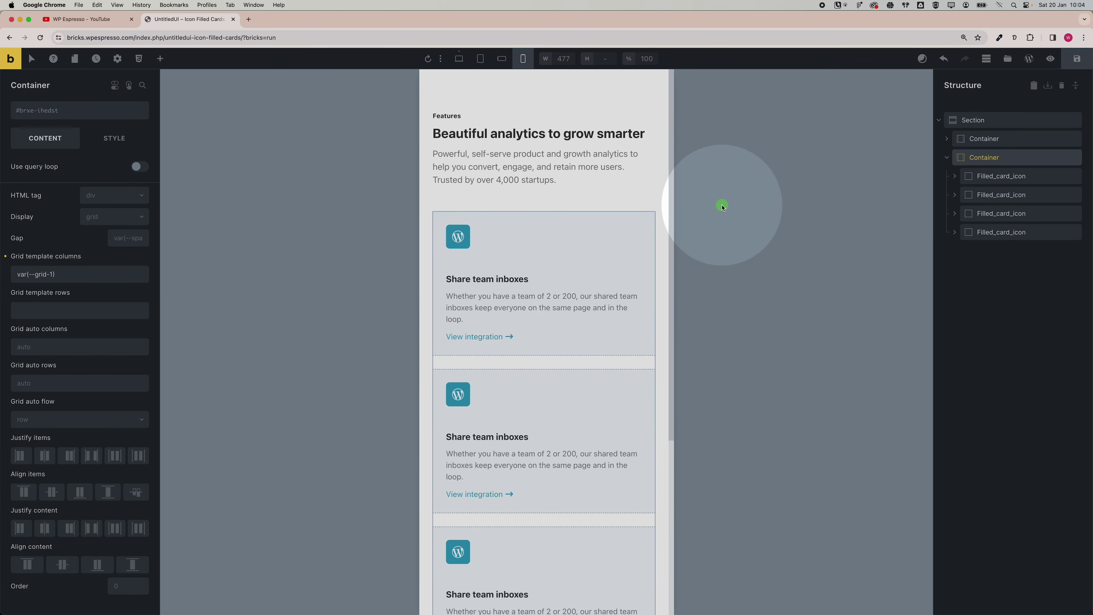
Step: Return to the desktop base breakpoint, save the page, and preview the features section with no element selected
{"action": "left_click", "coordinate": [459, 59]}
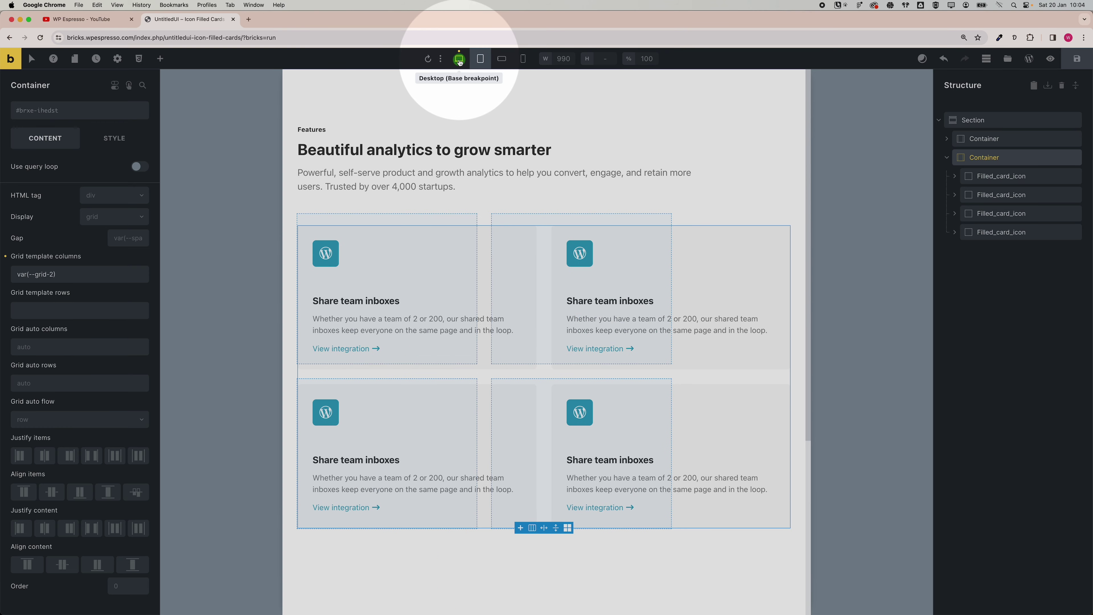
{"action": "left_click", "coordinate": [1075, 67]}
{"action": "left_click", "coordinate": [1050, 58]}
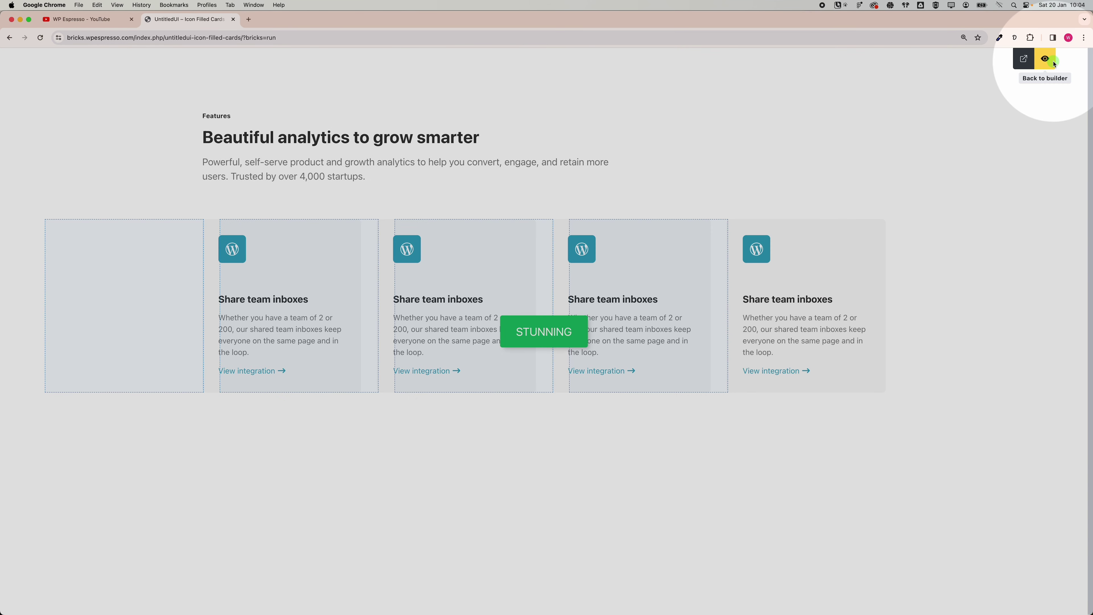
{"action": "left_click", "coordinate": [1046, 59]}
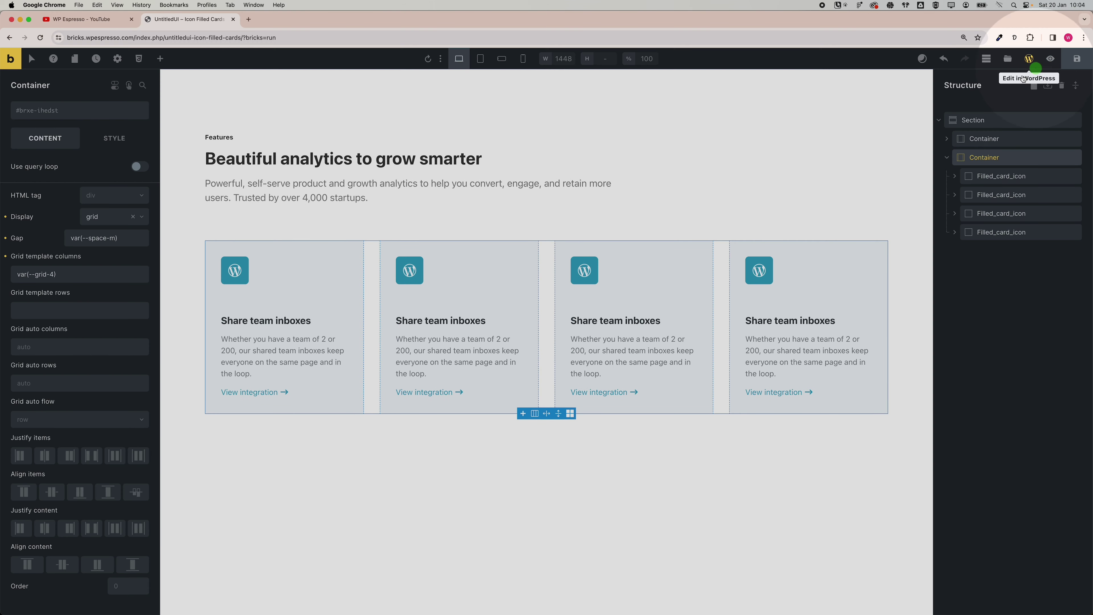
{"action": "left_click", "coordinate": [815, 499]}
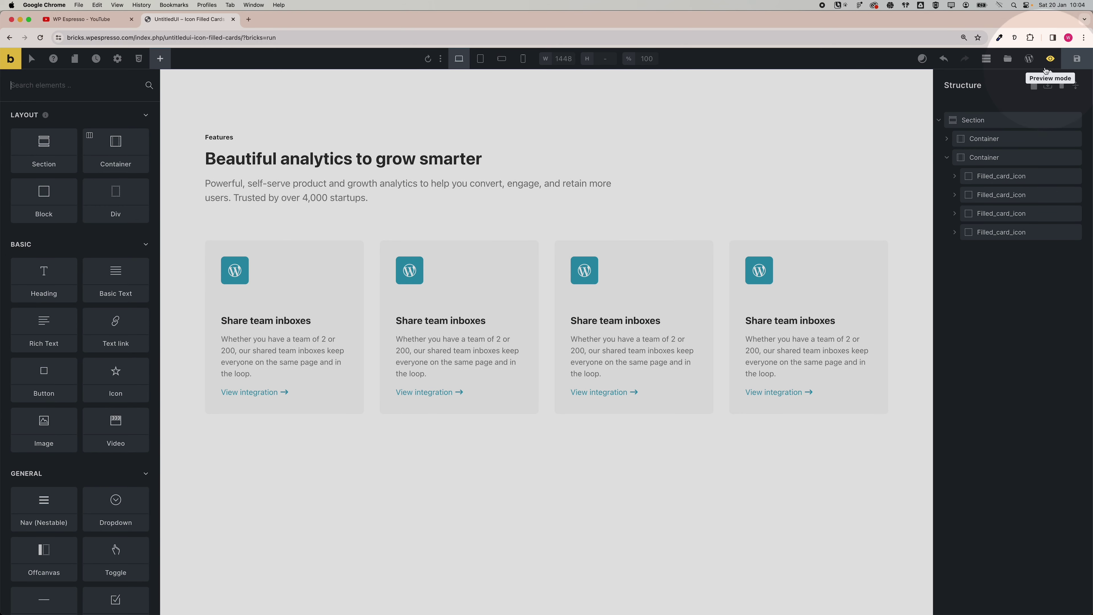
{"action": "left_click", "coordinate": [1050, 59]}
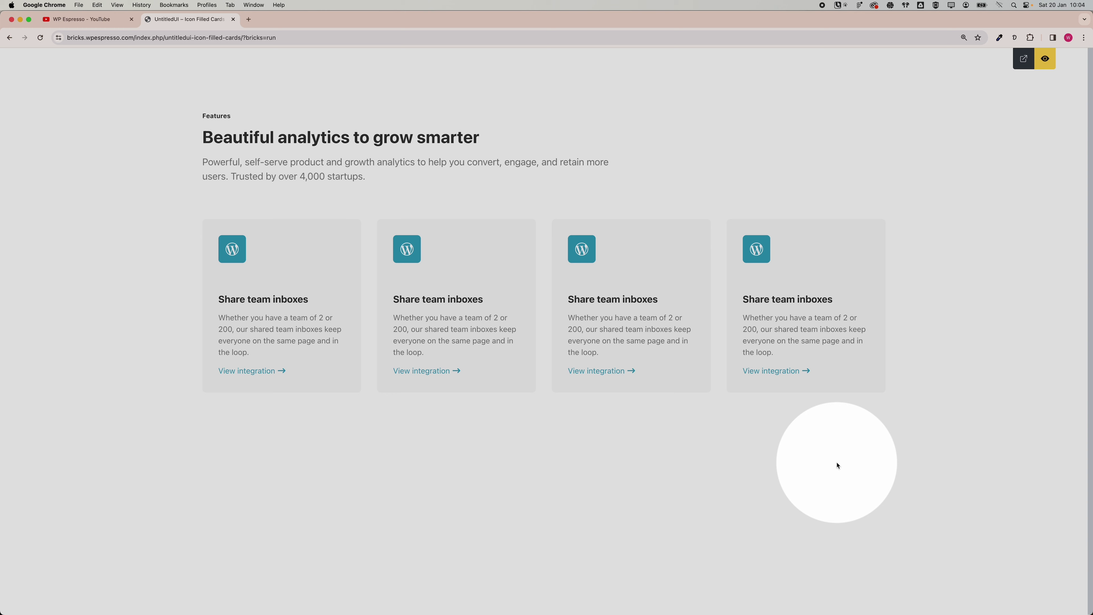